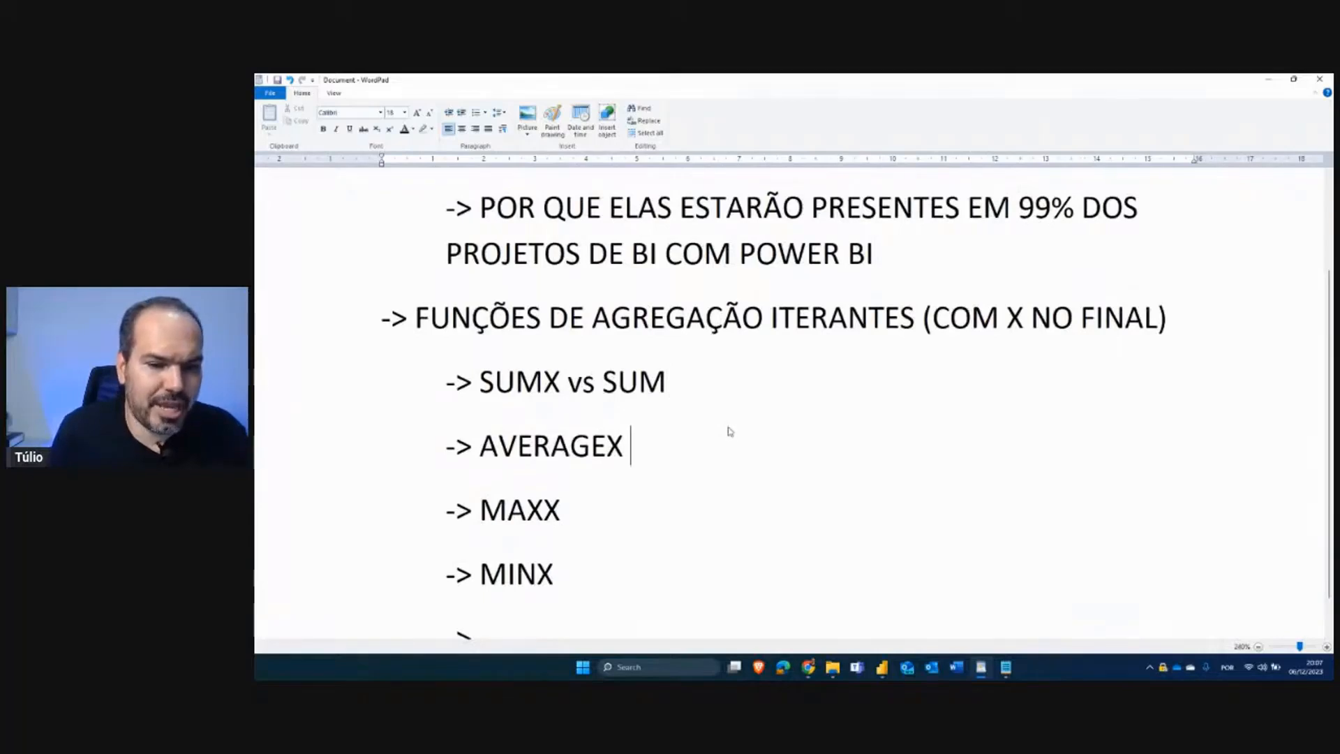
Complete the AVERAGEX line with "vs AVERAGE" and select the four function lines from SUMX to MINX.
type("vs ")
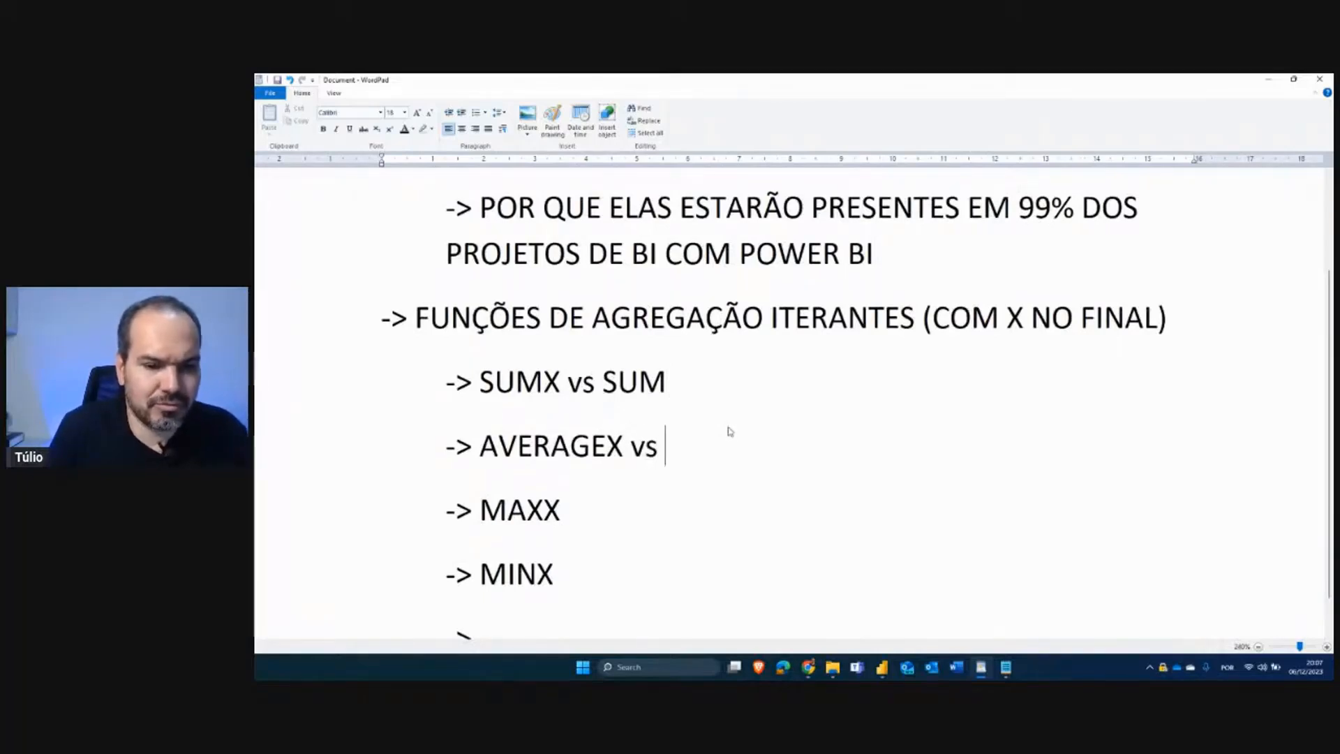
type("AVERAGE")
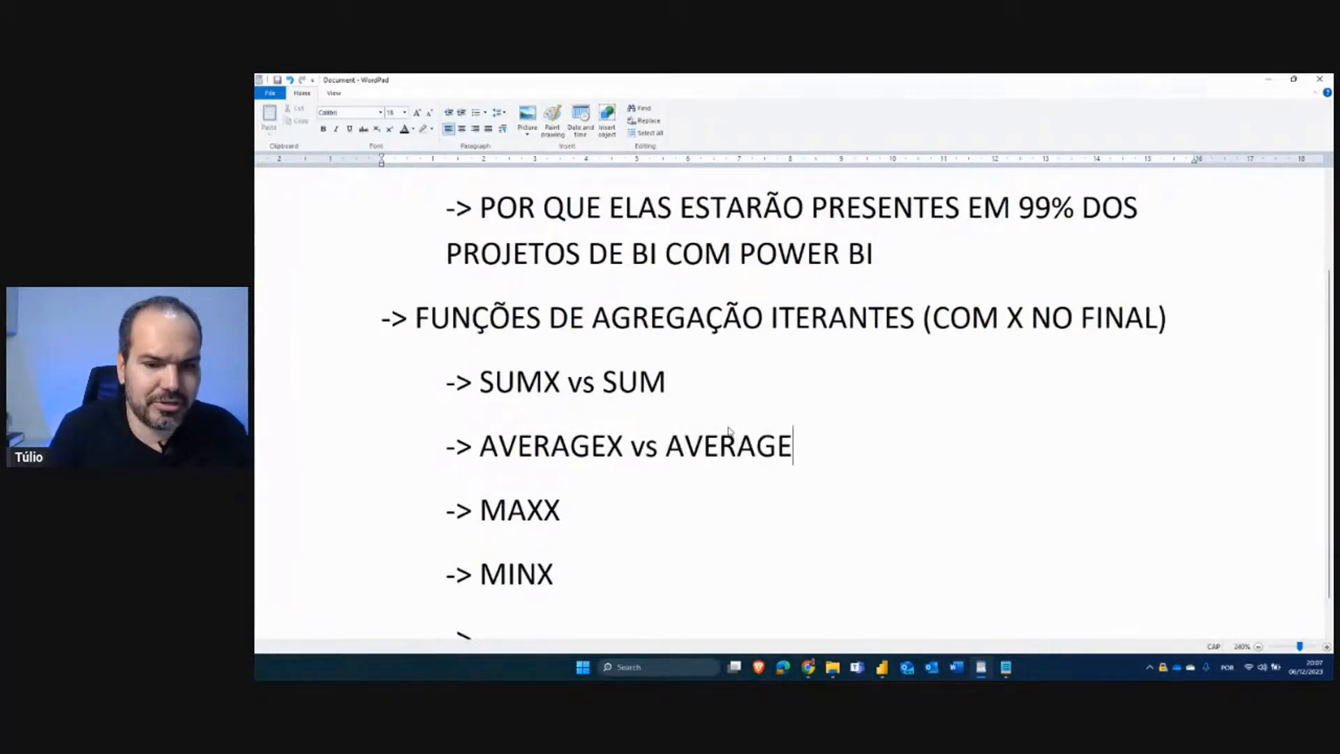
key("shift+Up")
key("shift+Home")
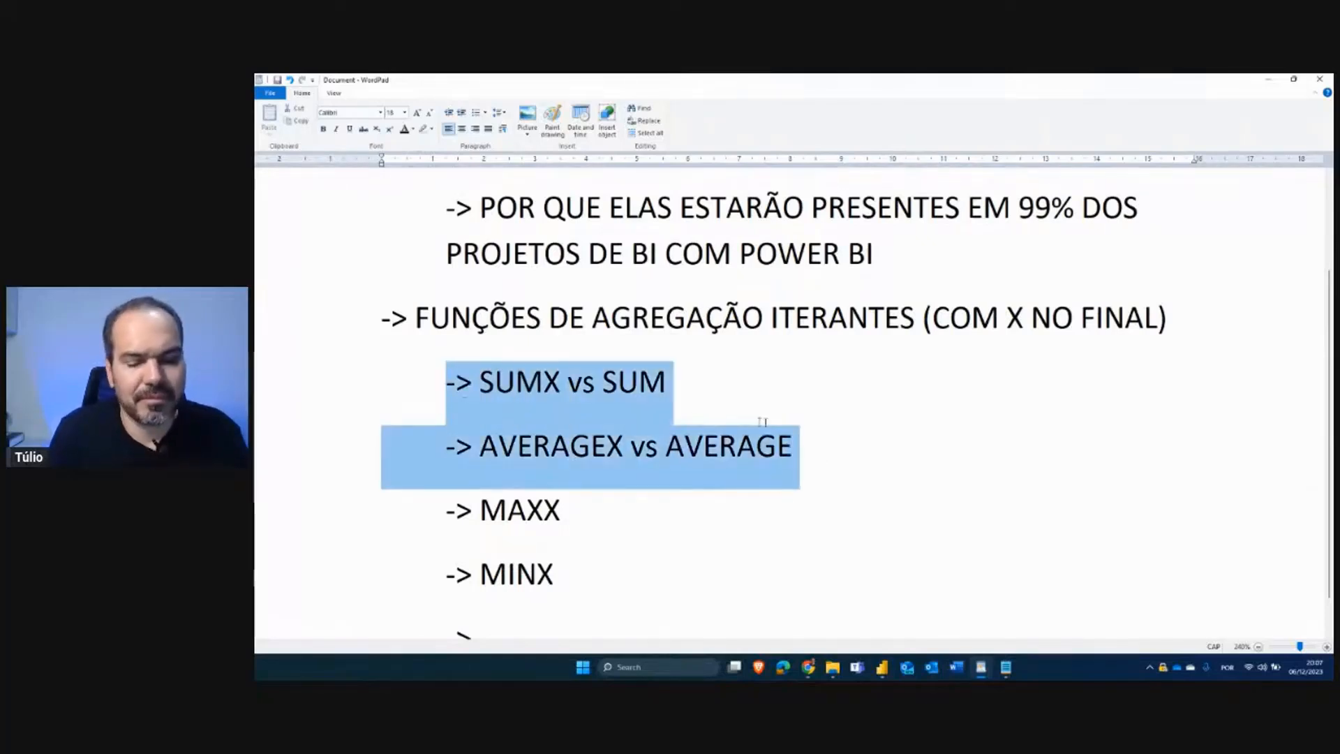
left_click_drag(595, 566, 475, 411)
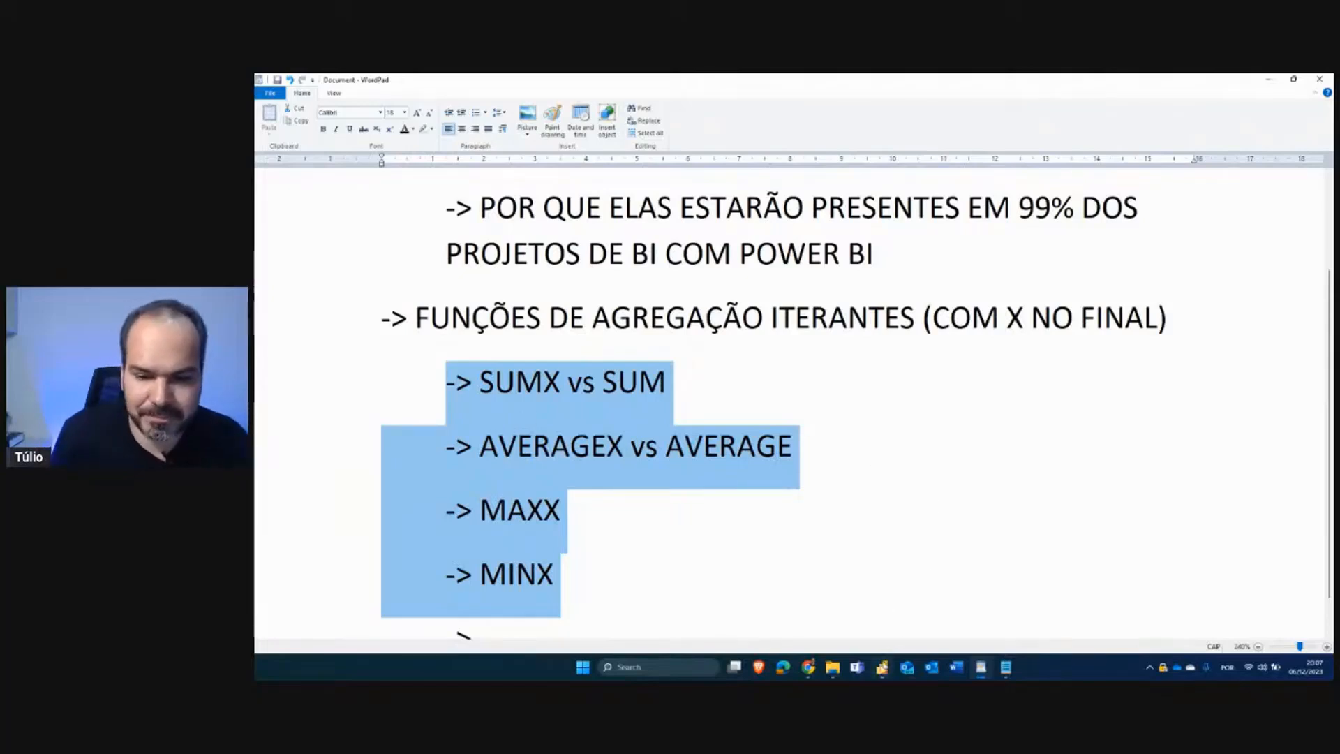
Switch to the "7 - Funções Dax" report in Power BI Desktop and open the Faturamento measure's formula.
mouse_move(882, 666)
left_click(910, 594)
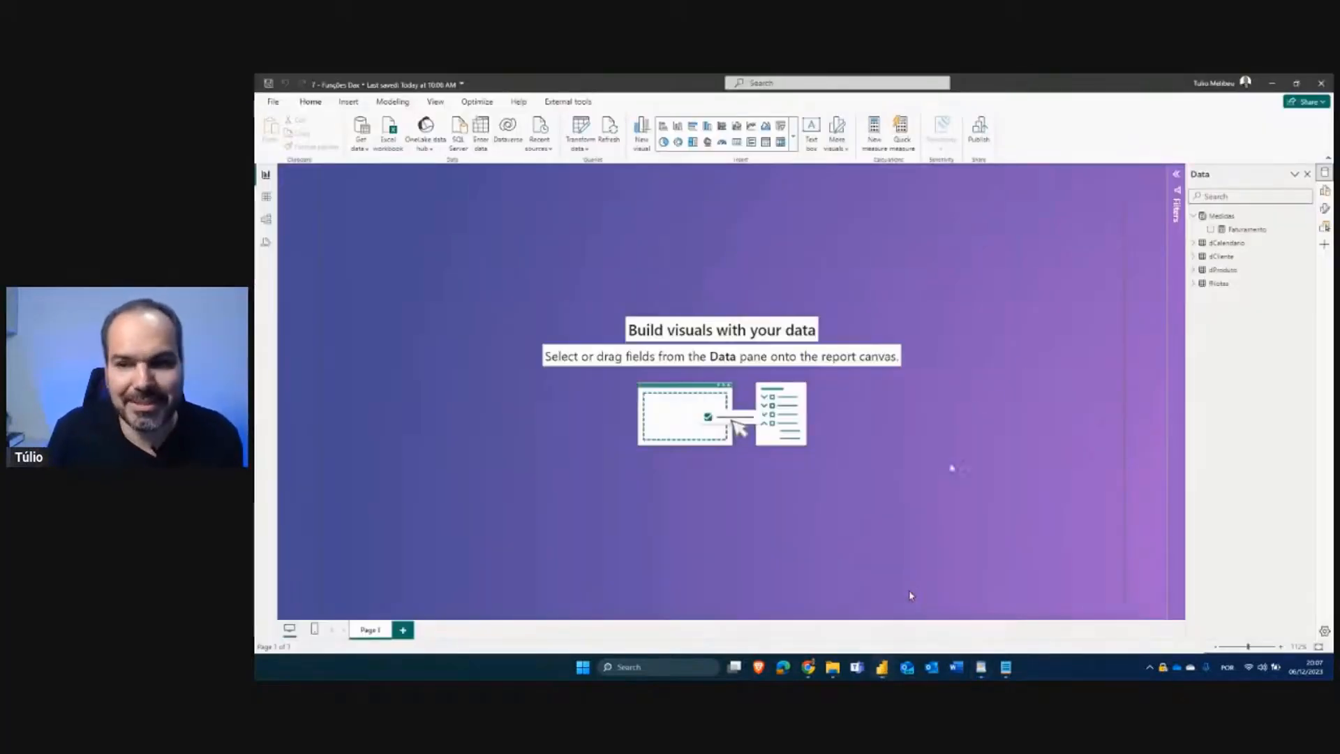
left_click(1256, 230)
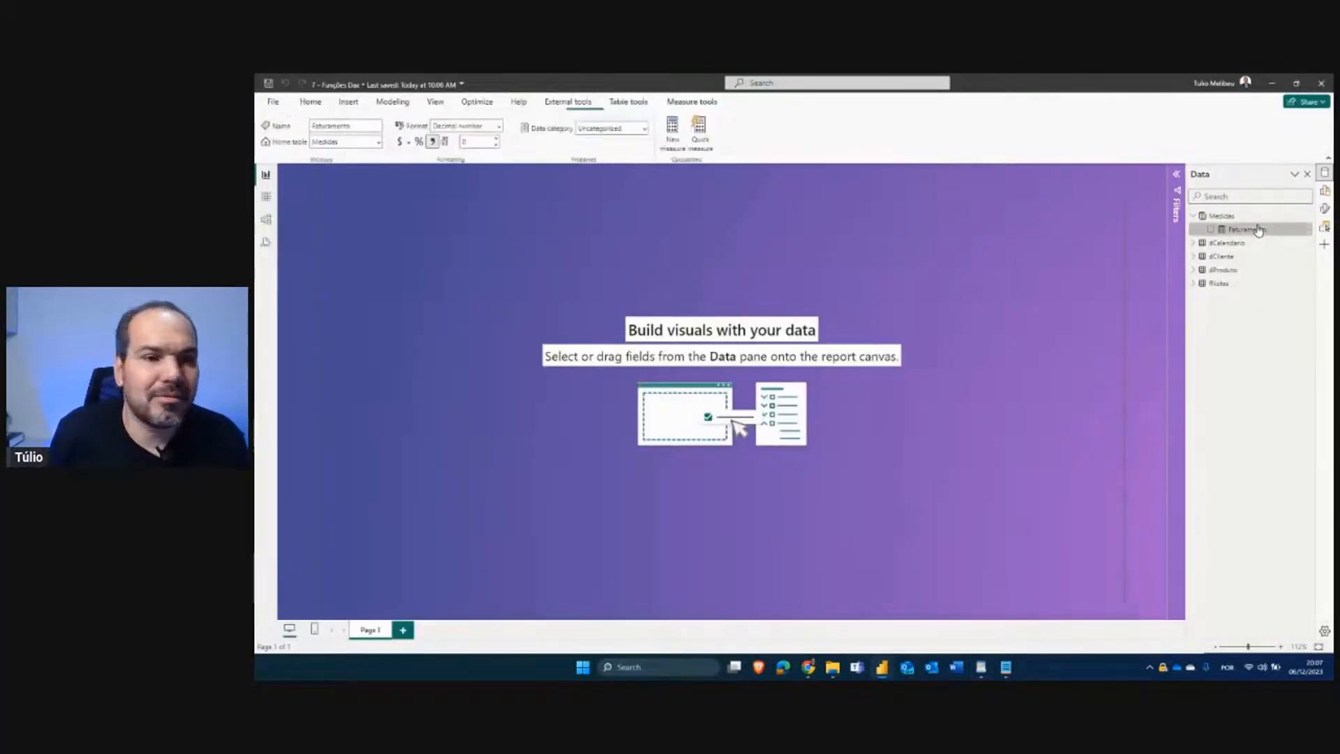
scroll(531, 209, "up", 6)
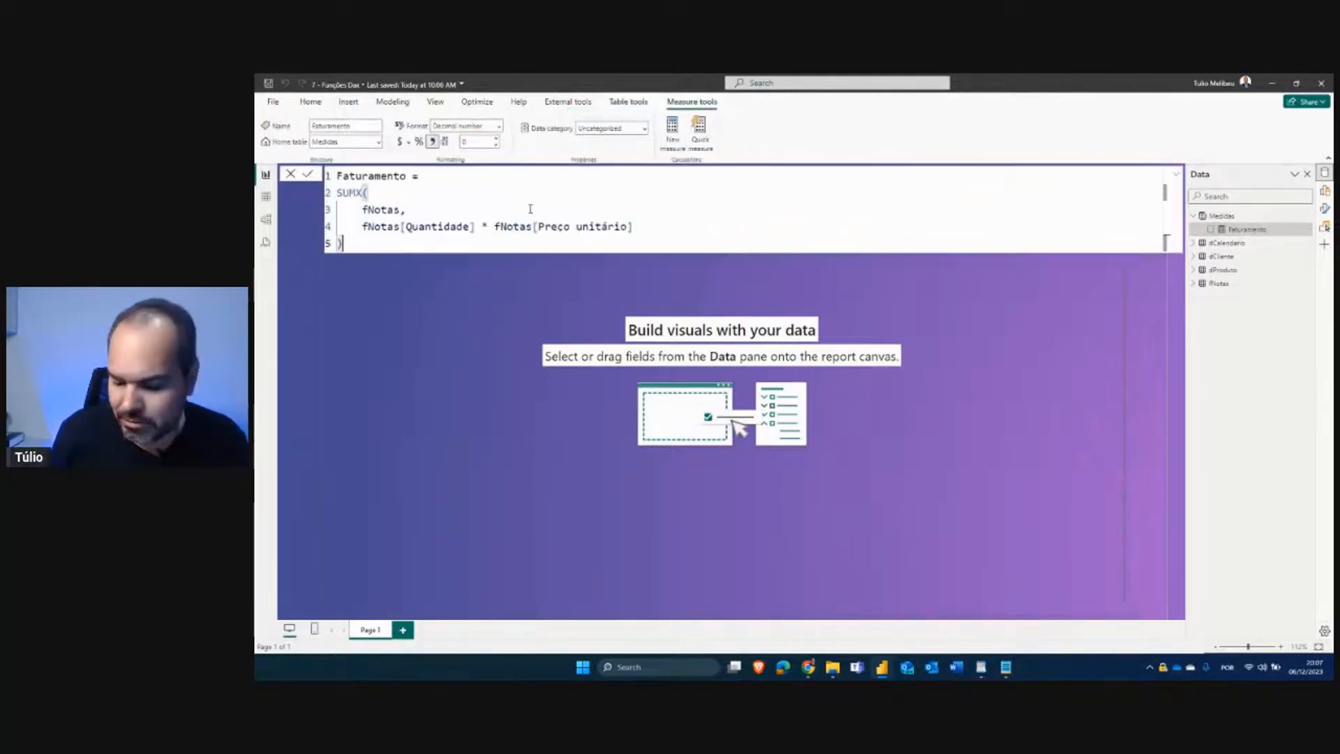
Show the data model diagram with the Properties pane collapsed and inspect the fNotas table's relationships.
left_click(266, 221)
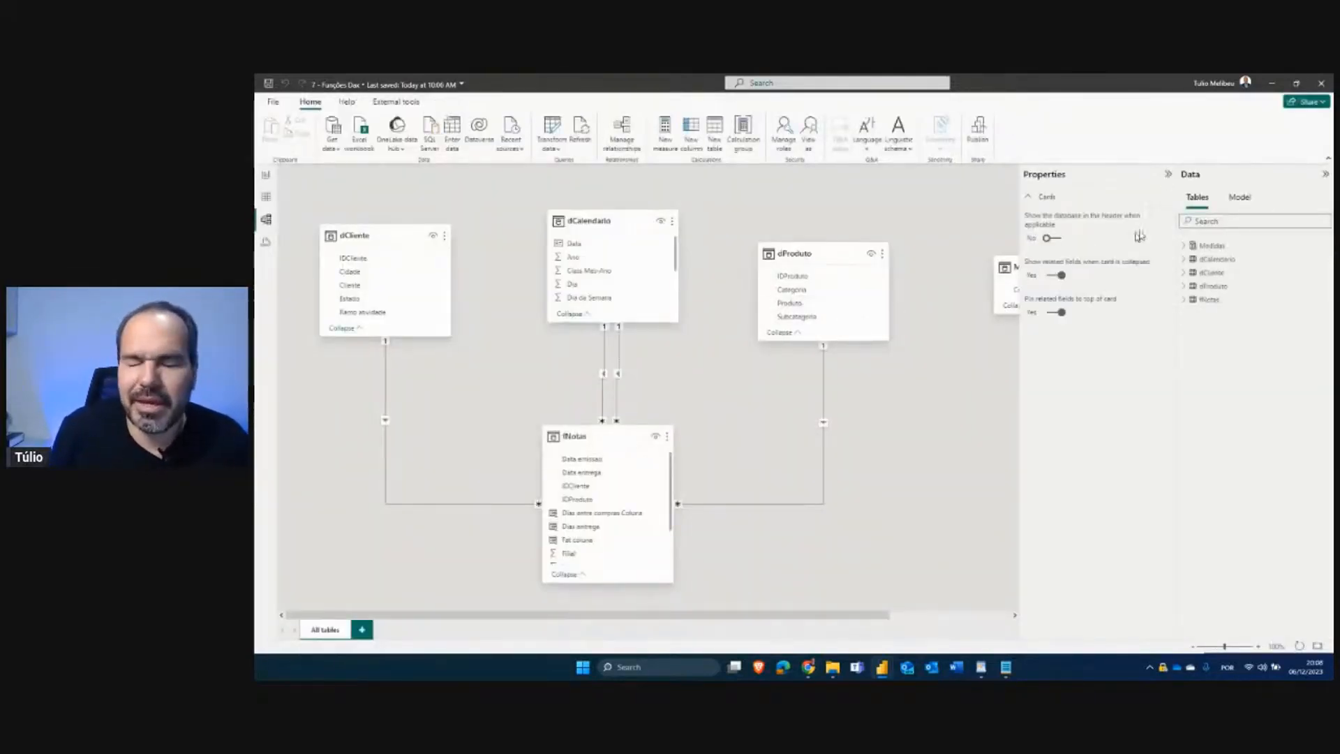
left_click(1170, 175)
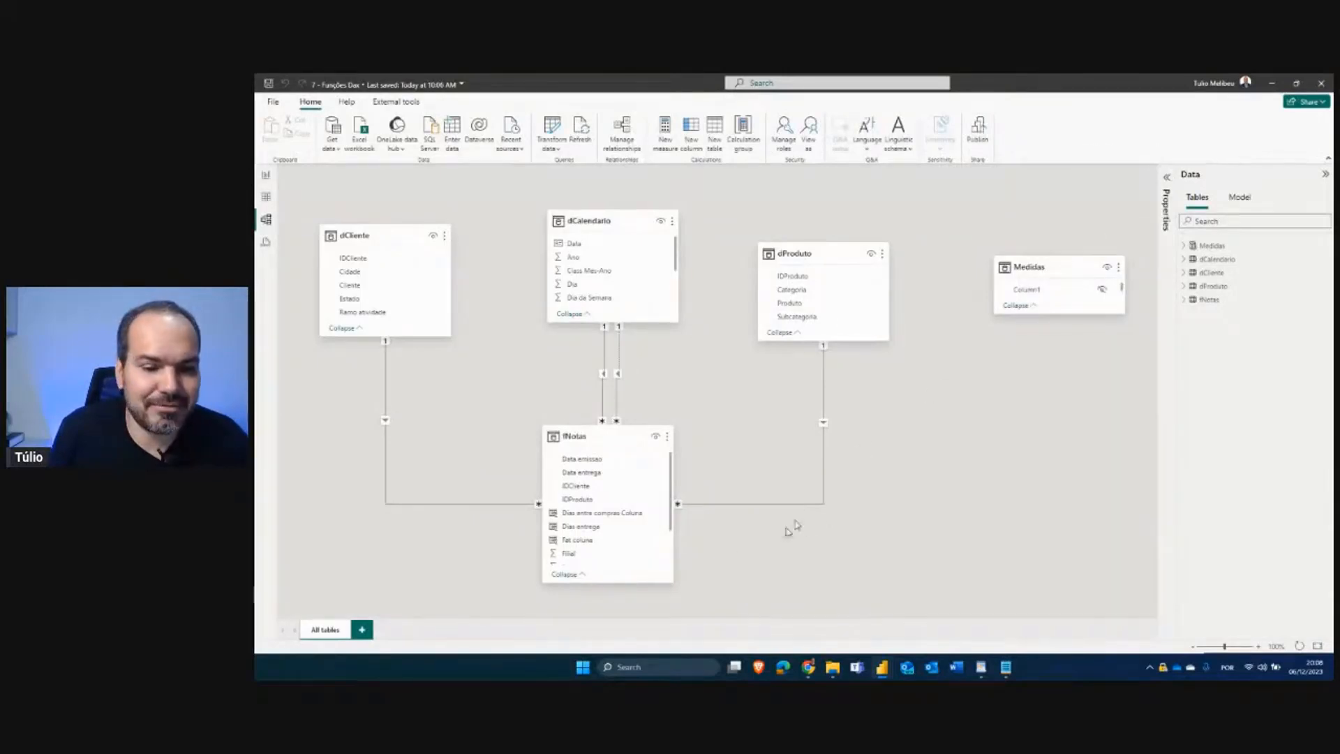
scroll(540, 463, "up", 4)
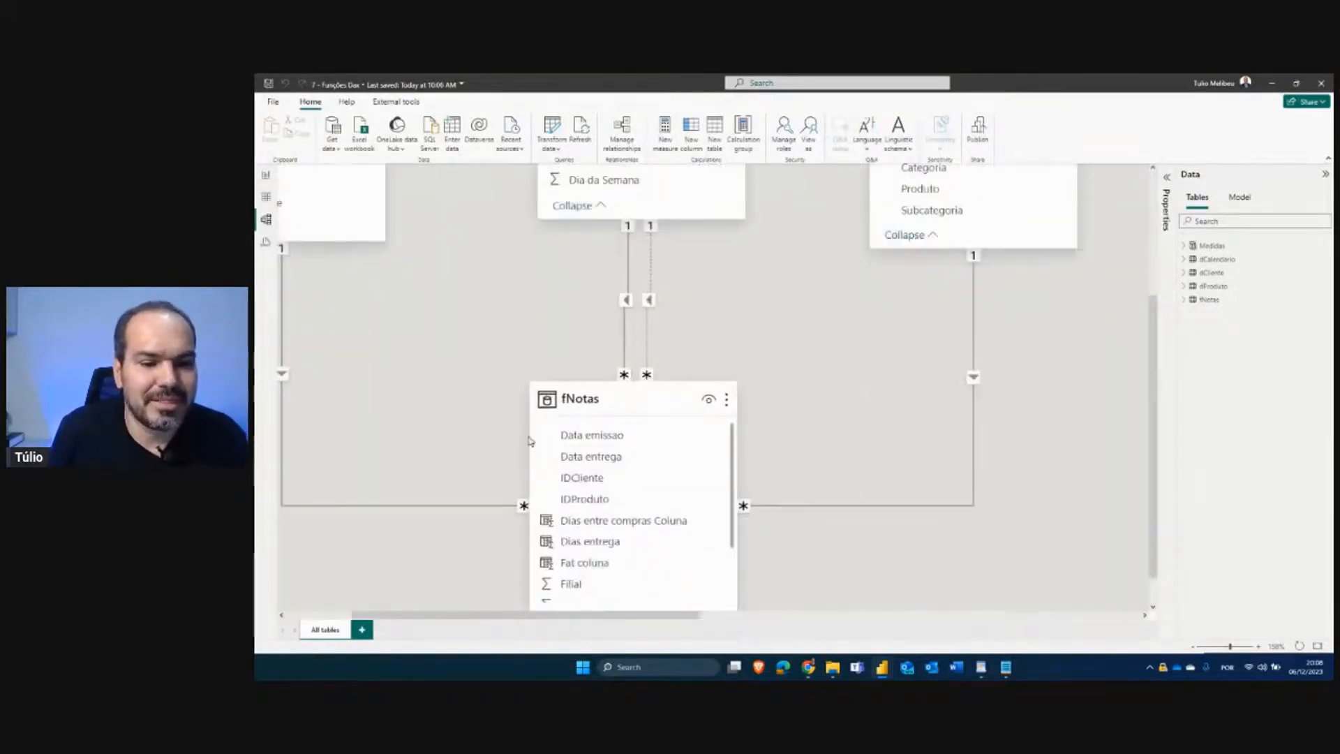
scroll(536, 440, "down", 4)
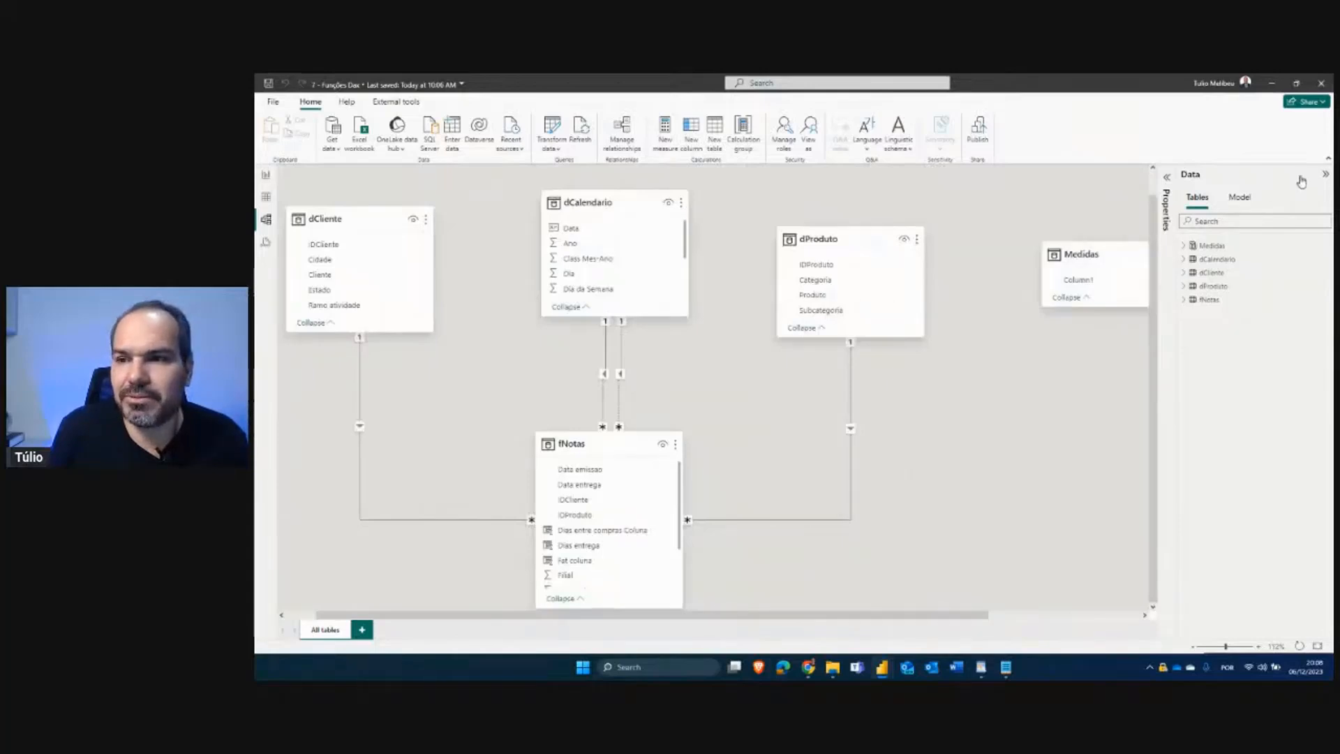
Rearrange the model diagram by moving dProduto outward, fNotas up towards dCalendario, and dCliente down.
left_click_drag(835, 239, 886, 227)
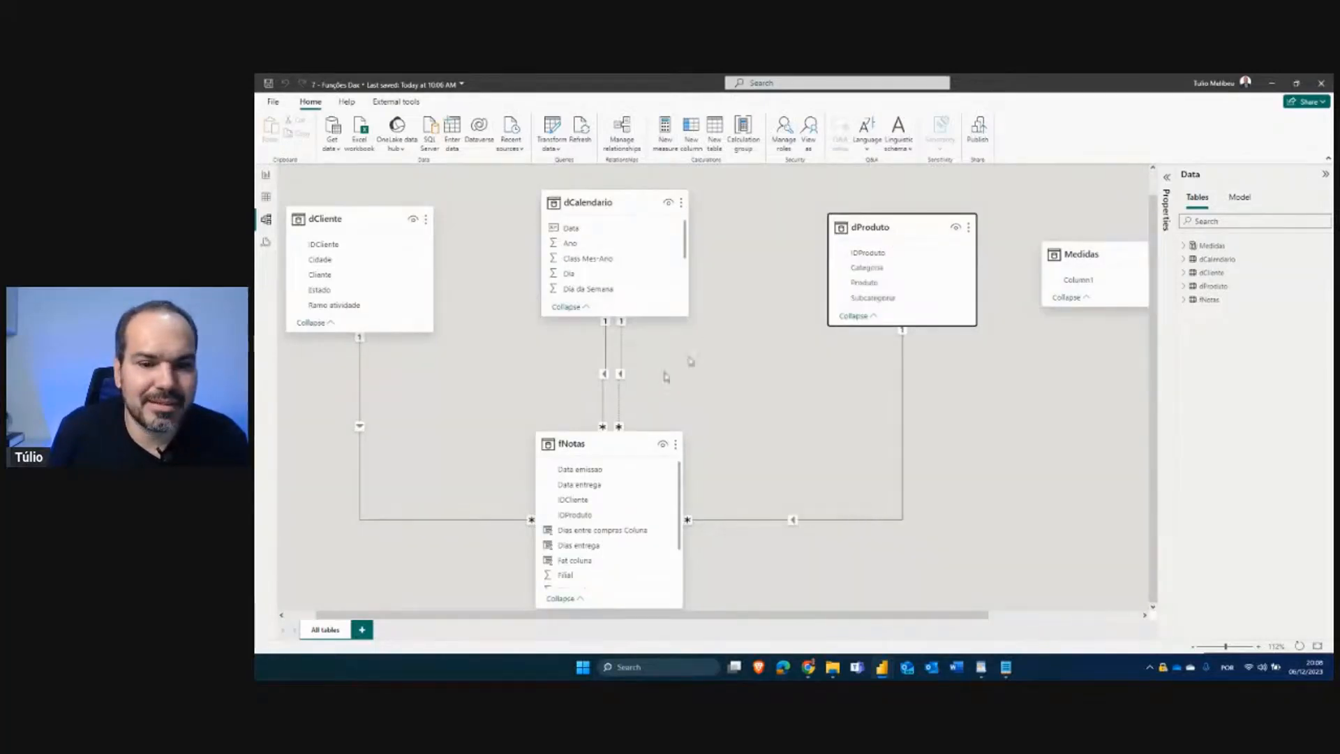
left_click_drag(596, 442, 634, 405)
left_click_drag(351, 255, 361, 310)
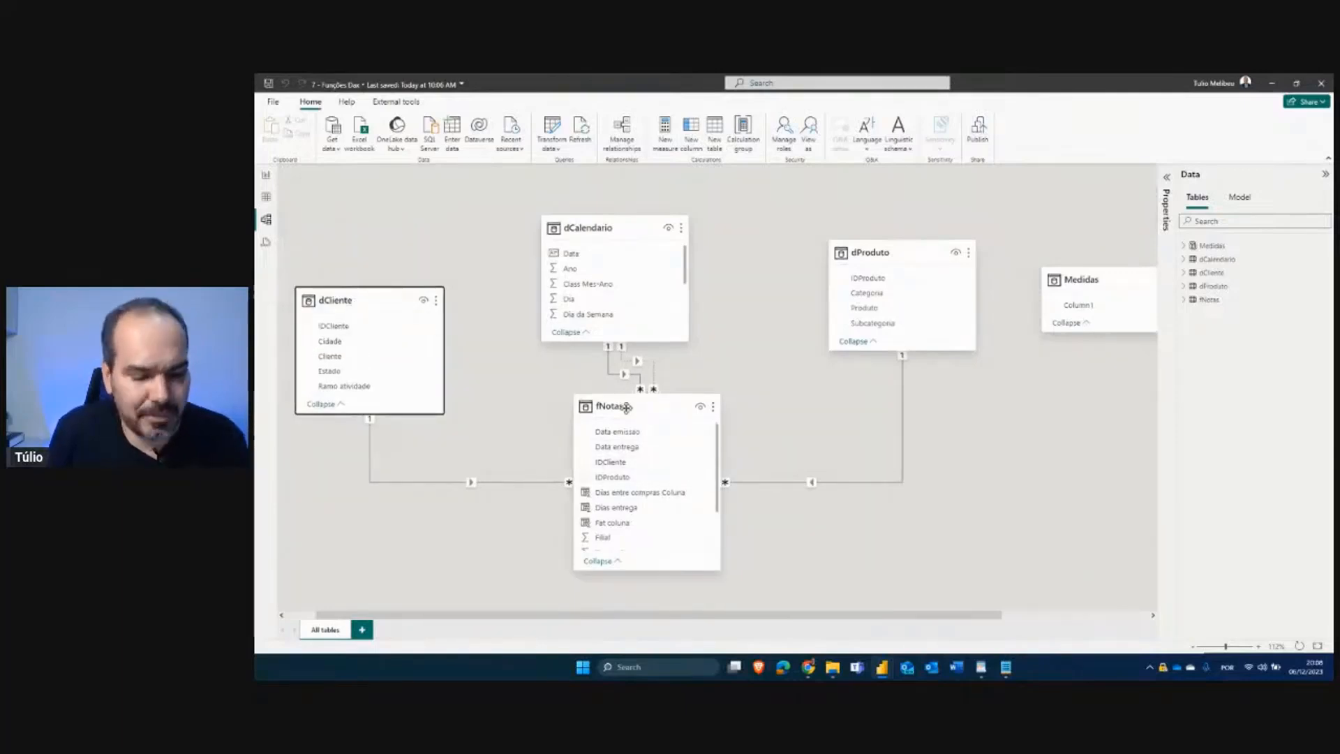
left_click_drag(864, 246, 869, 250)
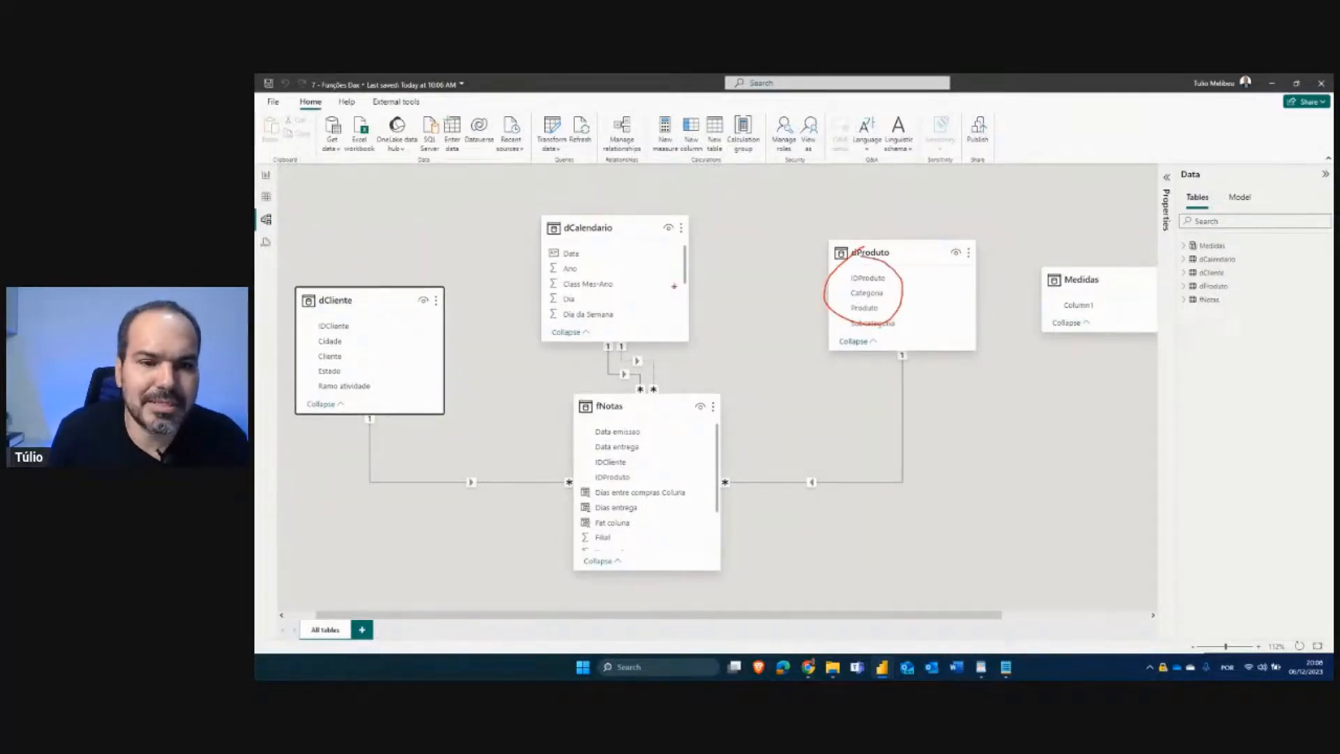
left_click_drag(309, 320, 371, 319)
left_click_drag(567, 225, 604, 245)
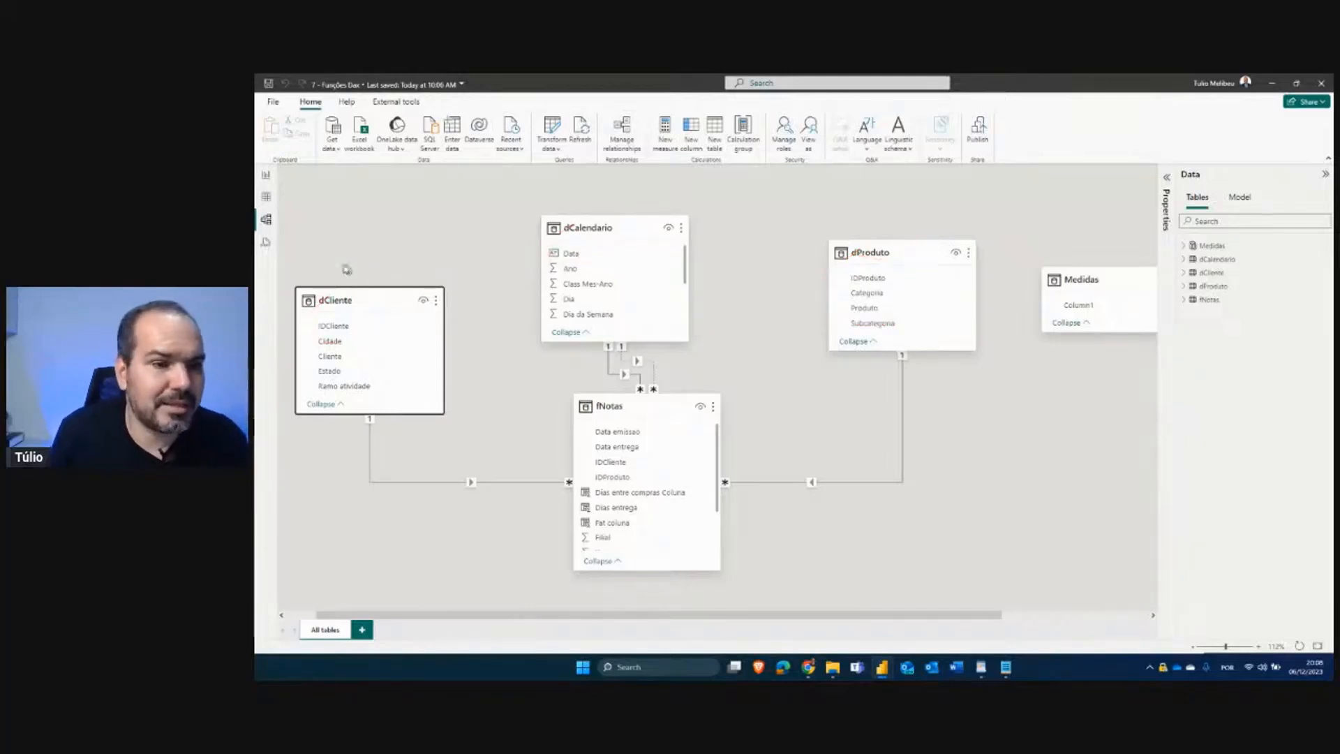
Display the rows of the fNotas table in the table view, with the Data pane expanded.
left_click(266, 197)
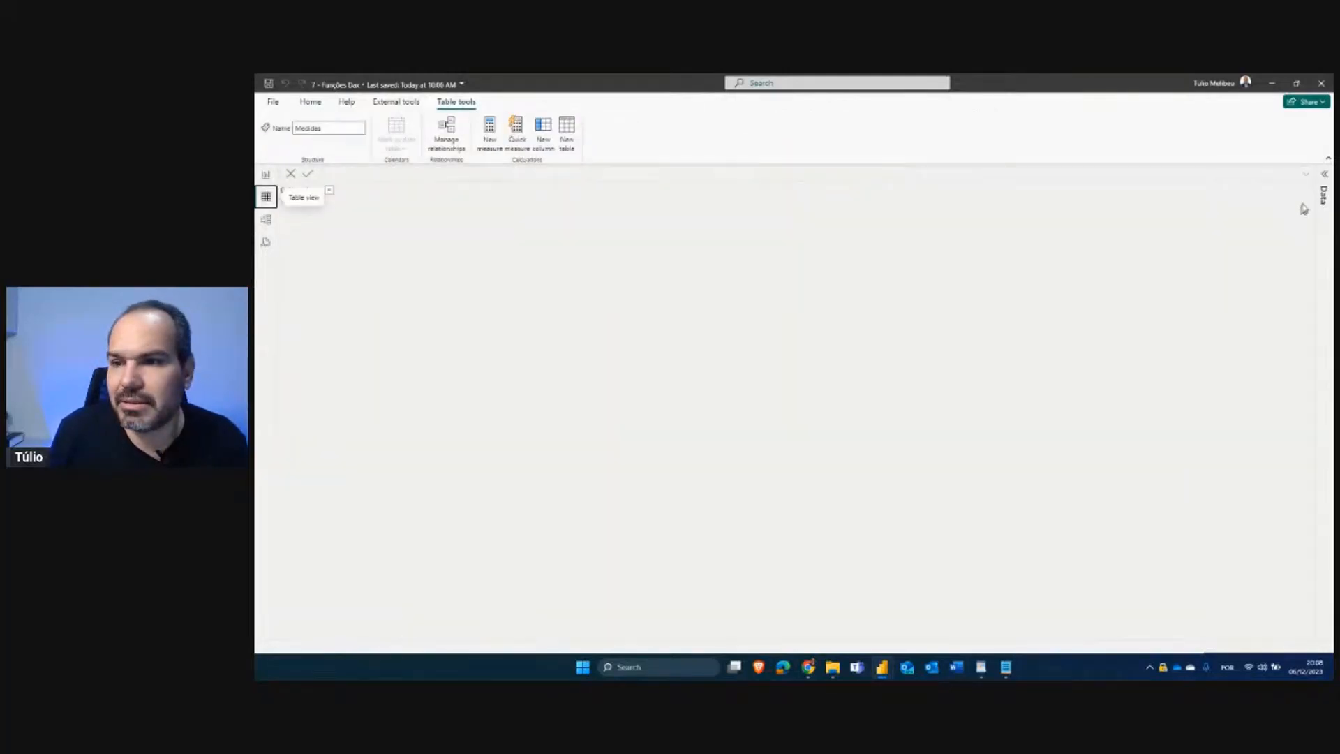
left_click(1322, 180)
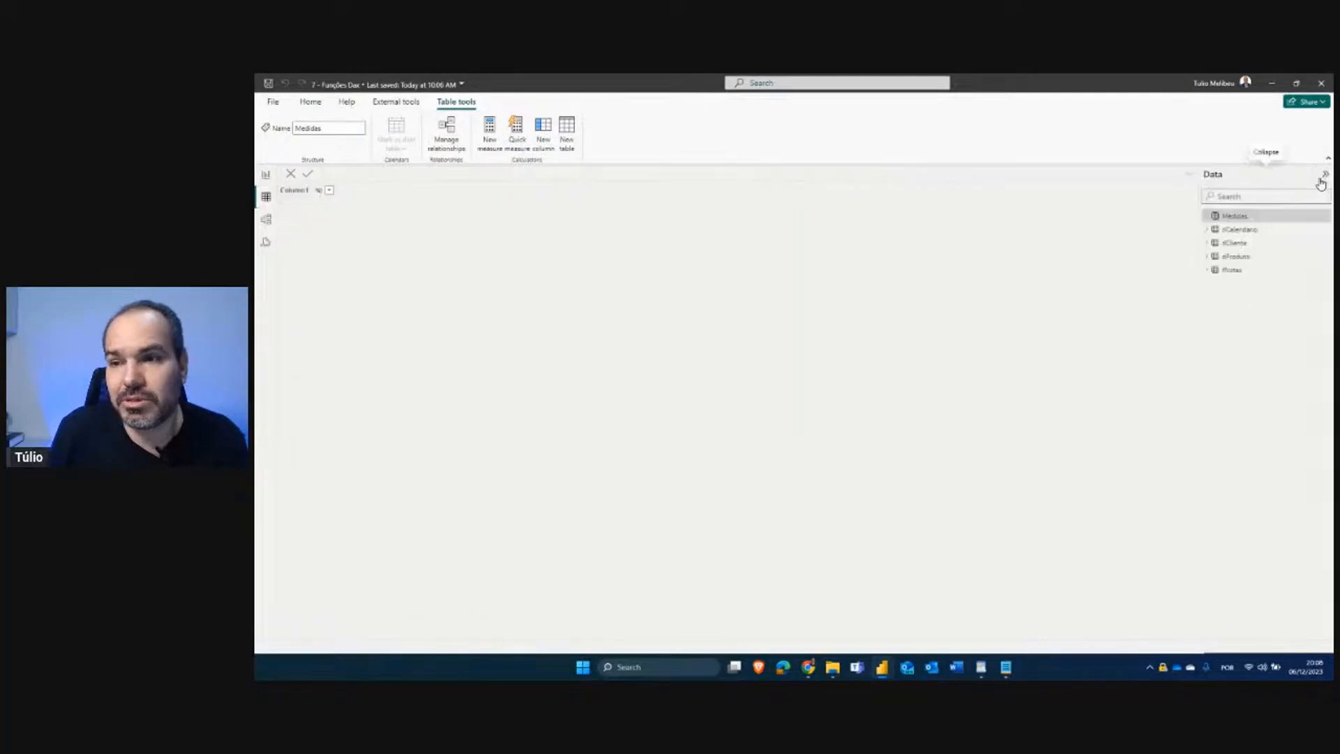
left_click(1257, 270)
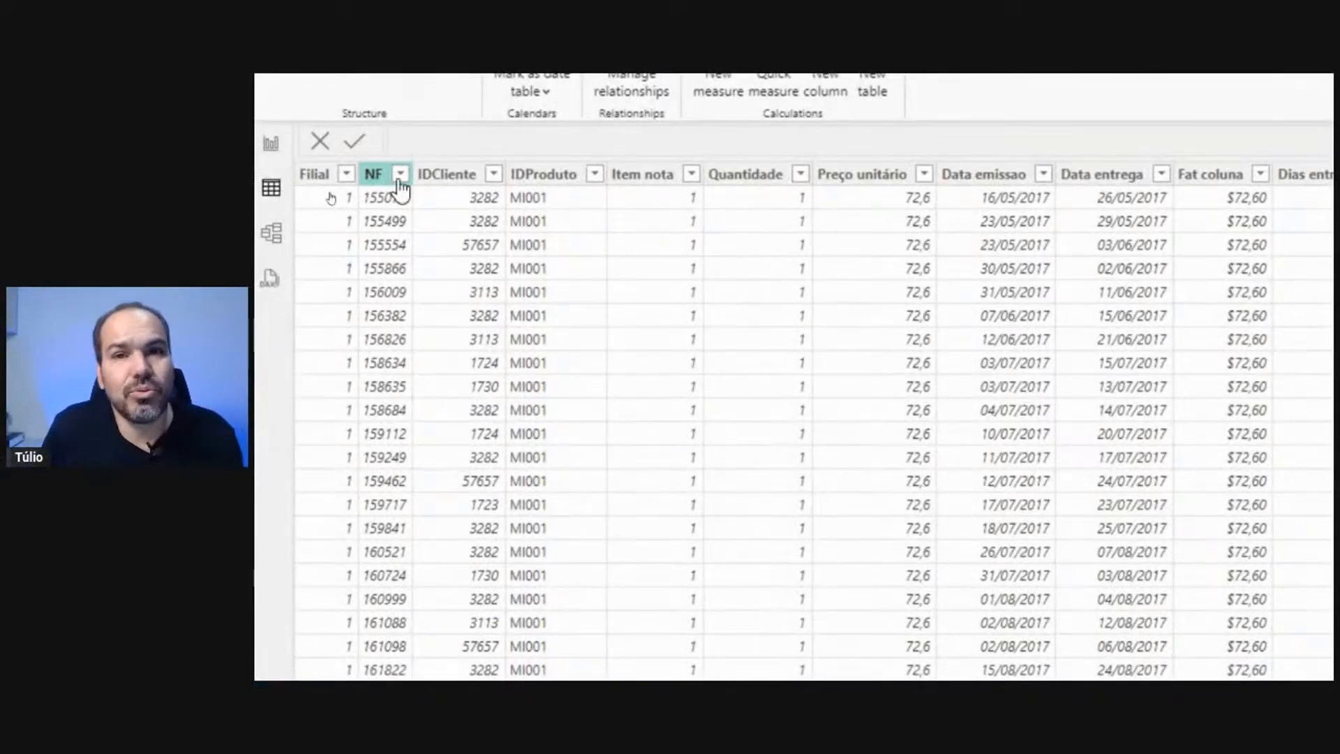
Filter the NF column of fNotas to show only invoice 10.
left_click(399, 176)
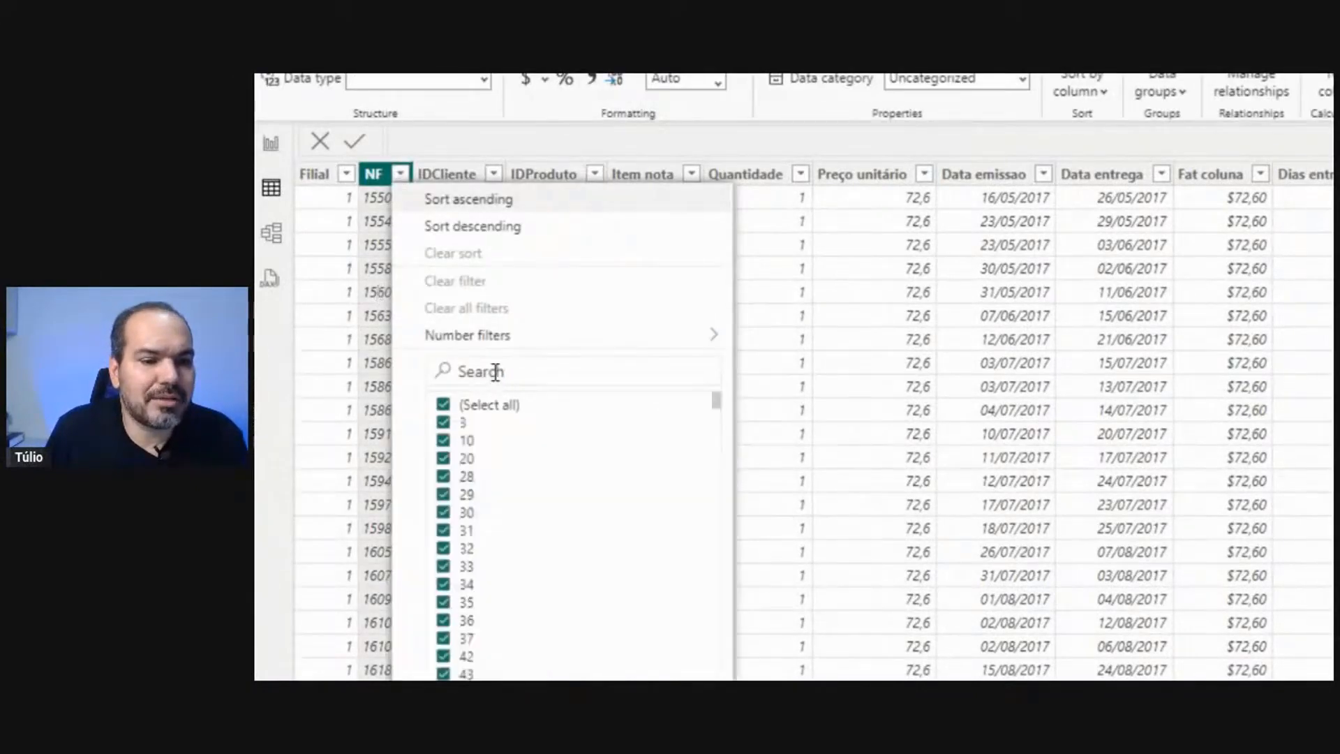
left_click(443, 404)
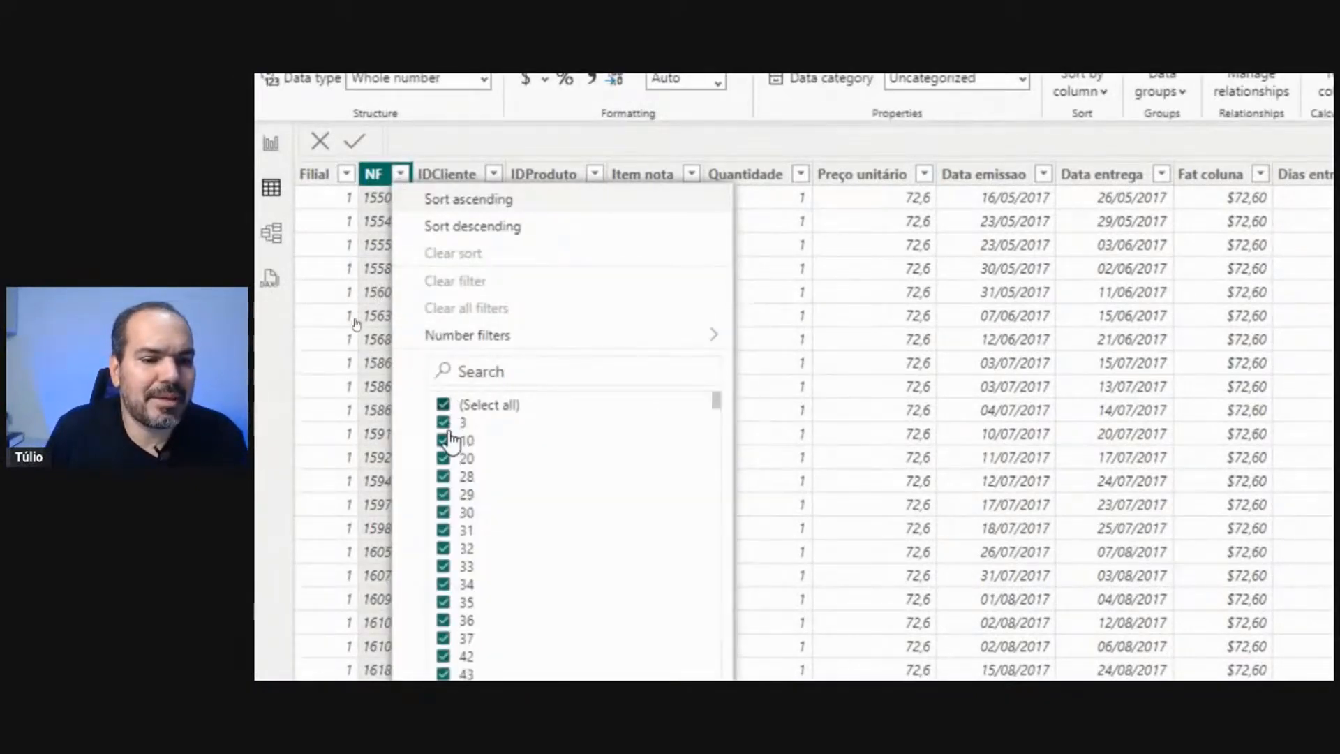
left_click(444, 441)
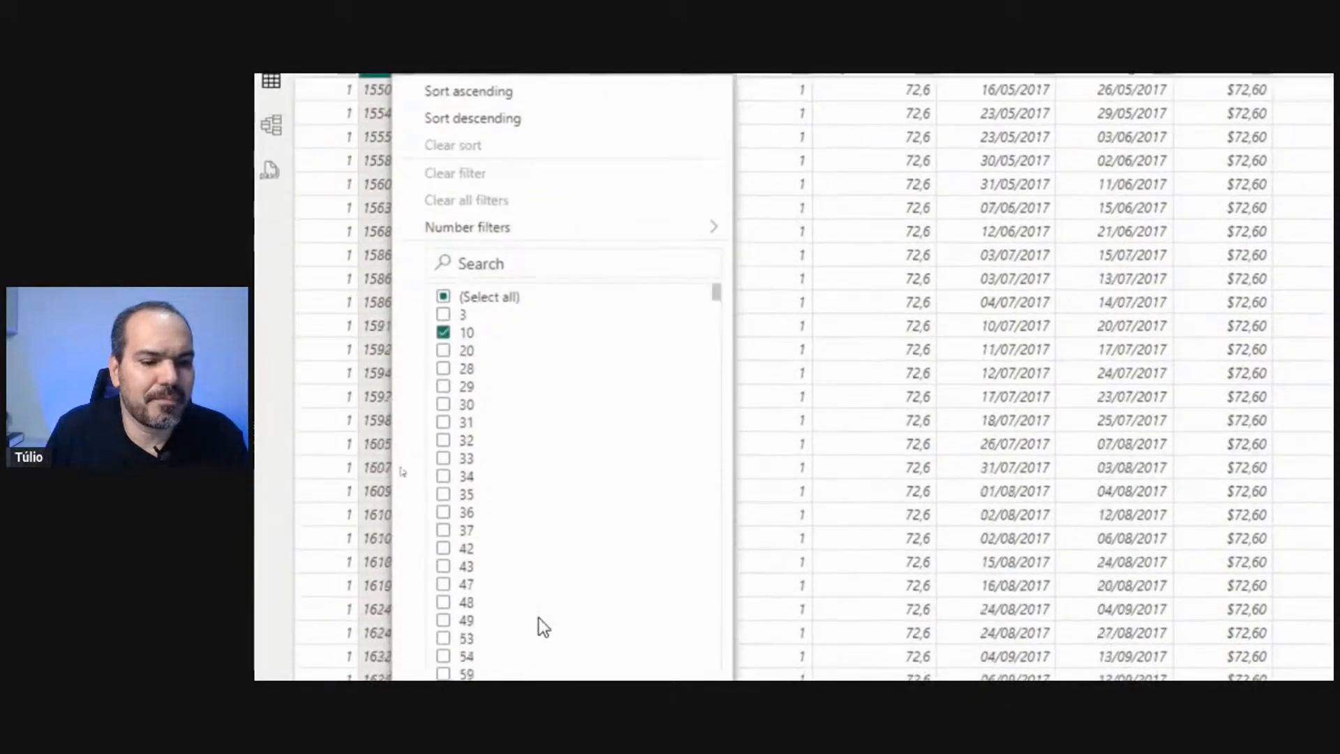
left_click(599, 597)
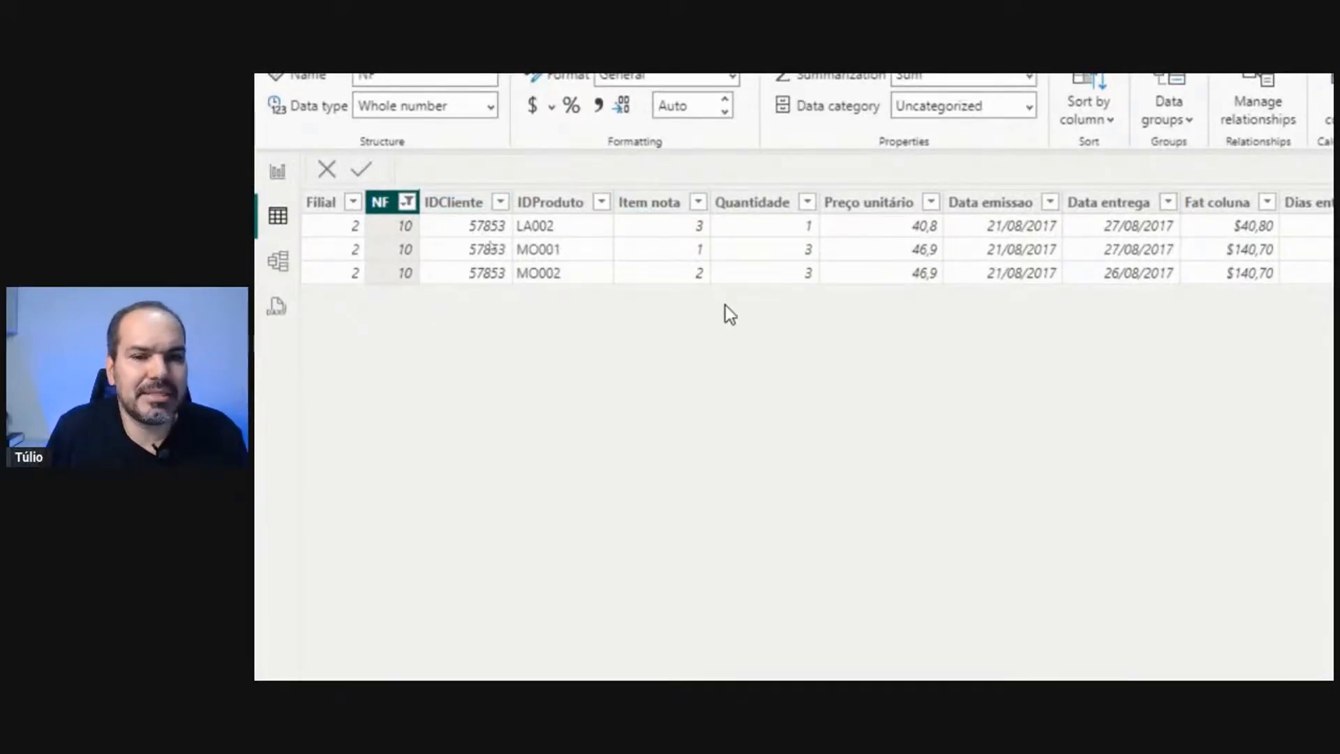
Examine the item, product, customer, unit price and date columns across the filtered invoice rows.
mouse_move(663, 236)
left_mouse_down()
mouse_move(688, 253)
mouse_move(686, 272)
left_mouse_up()
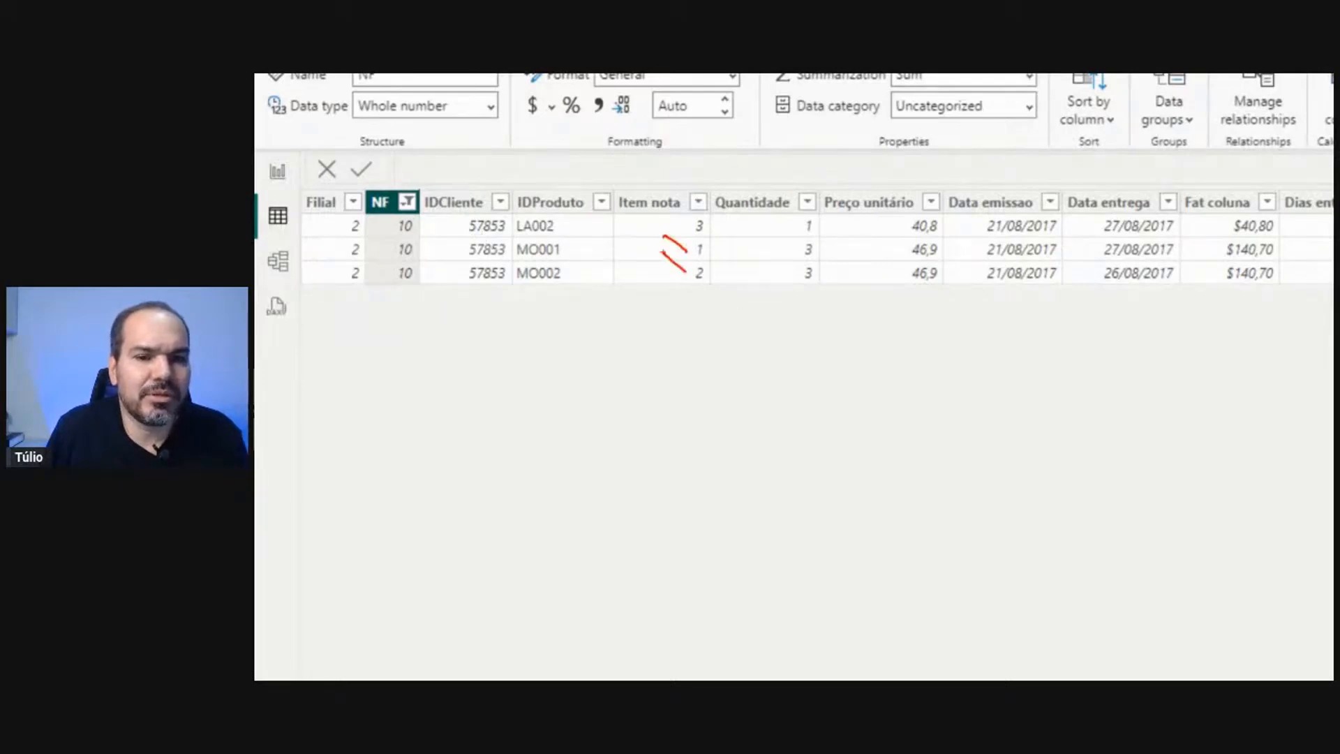
left_click_drag(671, 218, 686, 231)
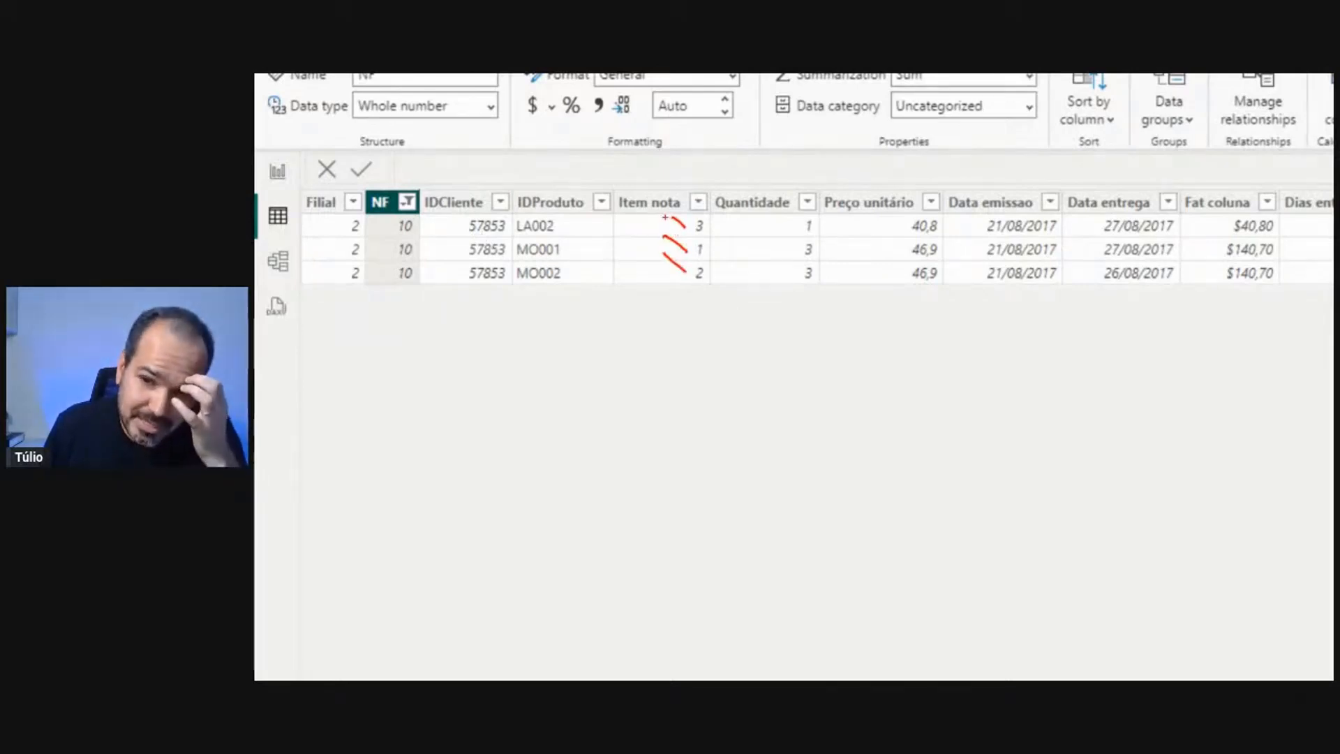
mouse_move(527, 212)
left_mouse_down()
mouse_move(508, 236)
mouse_move(544, 208)
mouse_move(511, 259)
mouse_move(557, 257)
left_mouse_up()
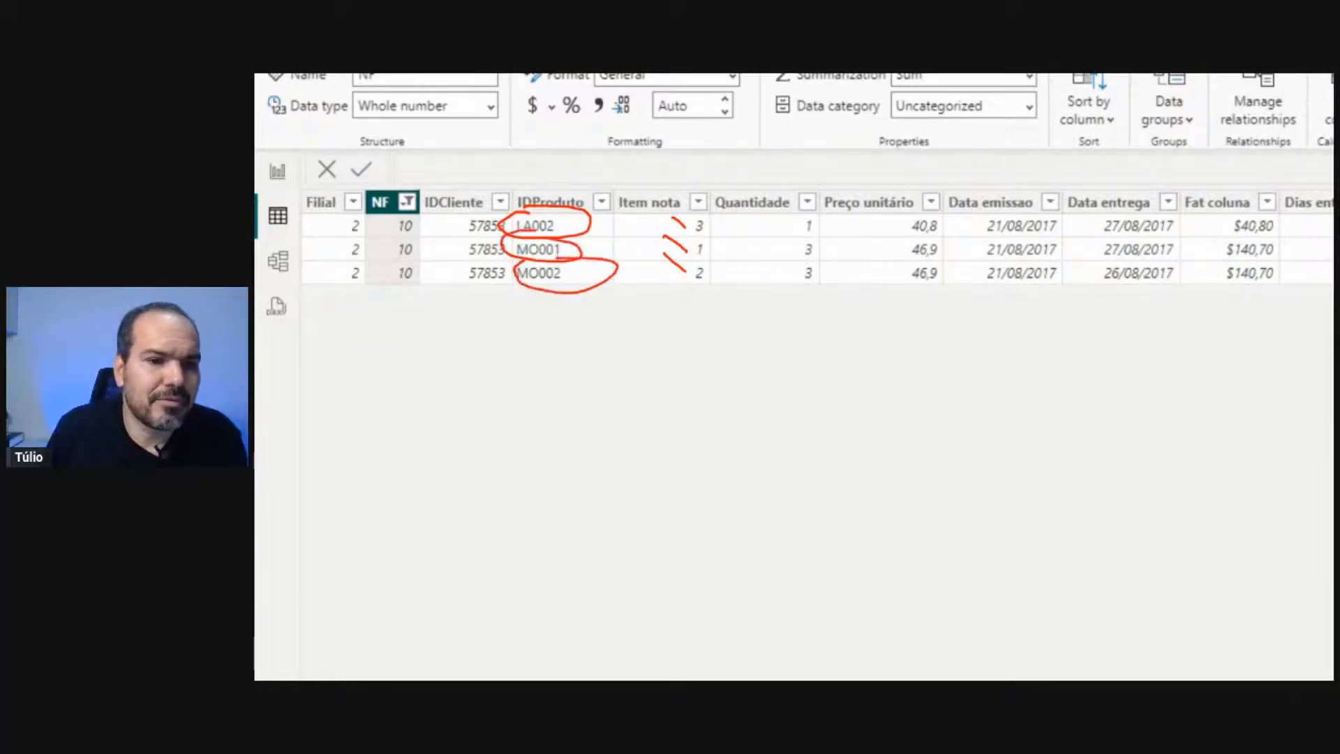
mouse_move(478, 206)
left_mouse_down()
mouse_move(458, 216)
mouse_move(523, 280)
left_mouse_up()
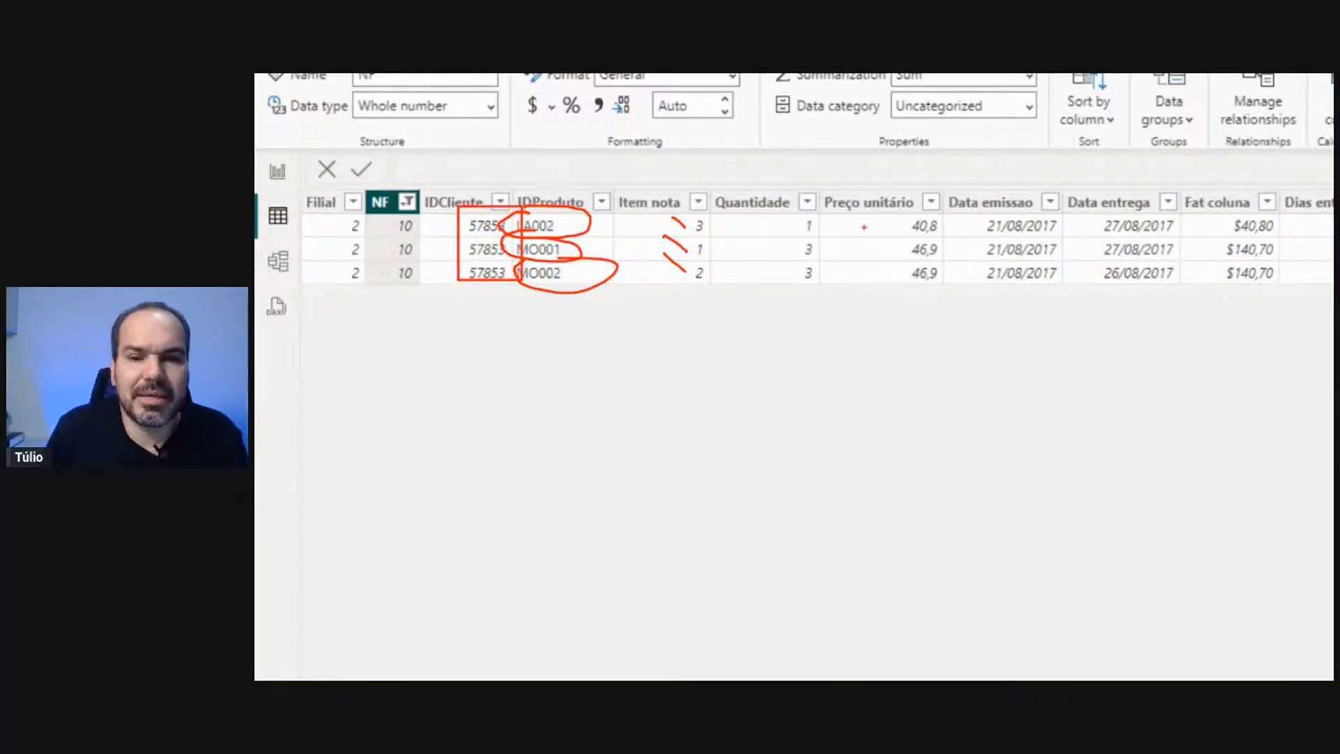
left_click_drag(949, 217, 958, 221)
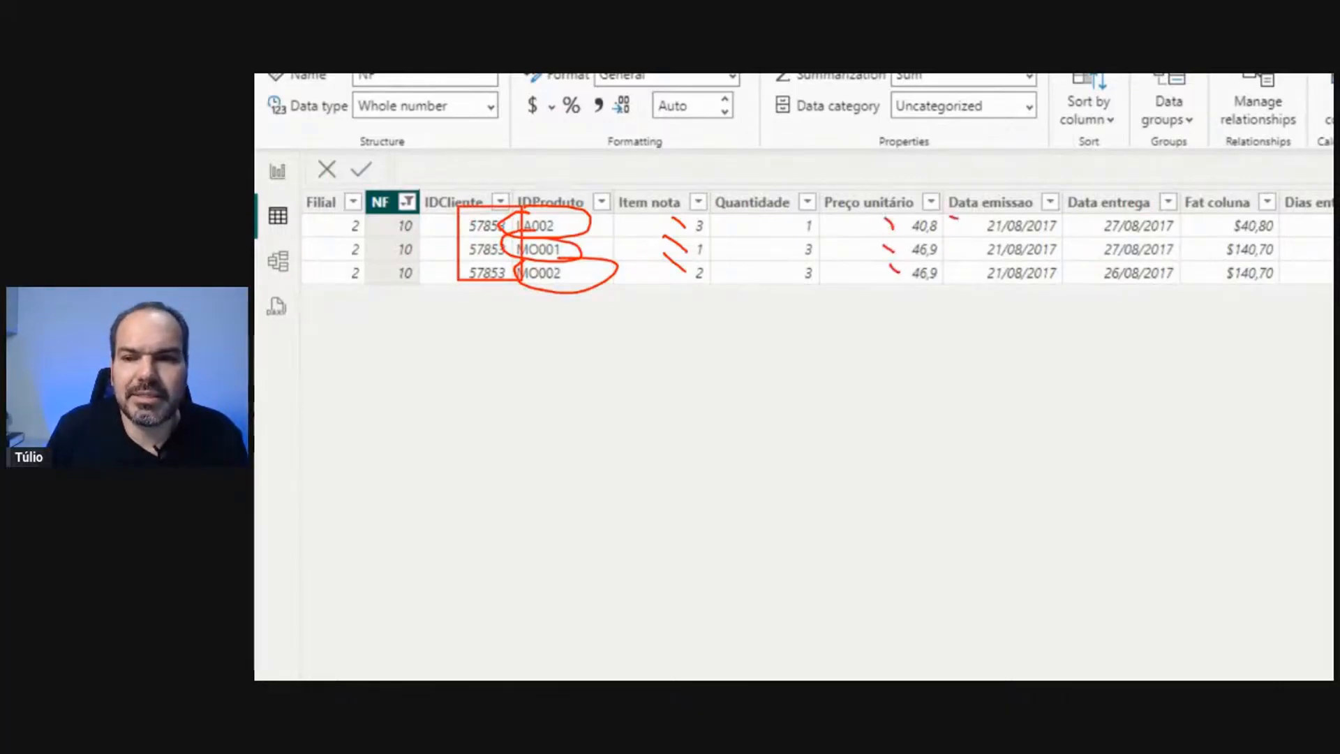
mouse_move(1084, 194)
left_mouse_down()
mouse_move(1088, 230)
mouse_move(1087, 192)
left_mouse_up()
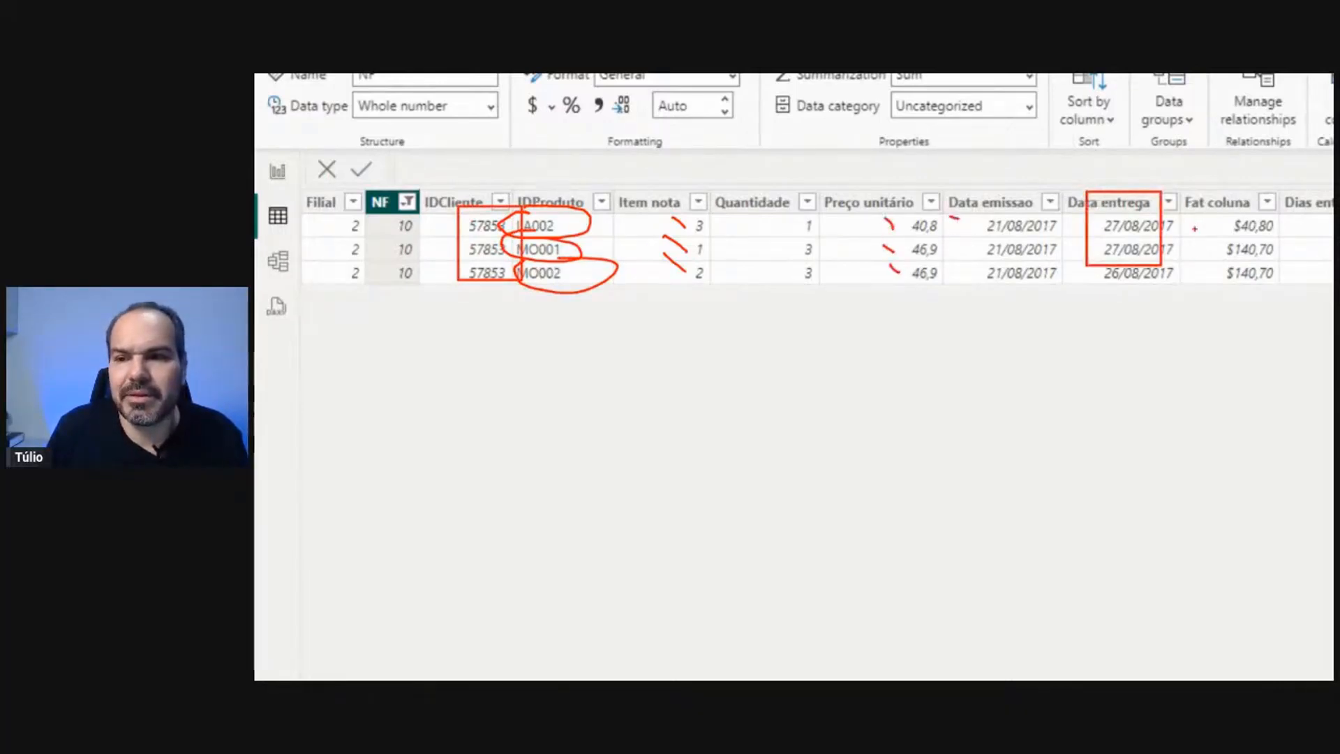
key("Escape")
key("ctrl+4")
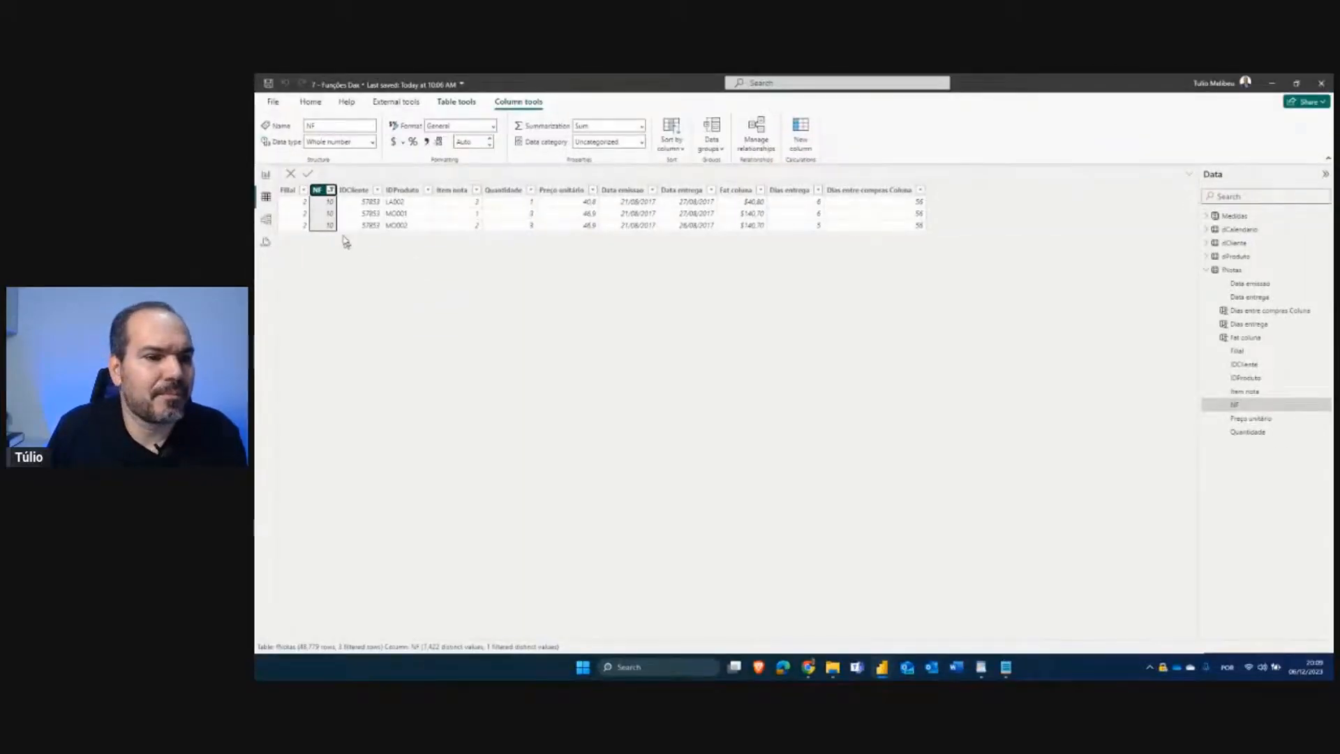
Return to the report view, open the Faturamento measure's formula and enlarge its text.
left_click(265, 175)
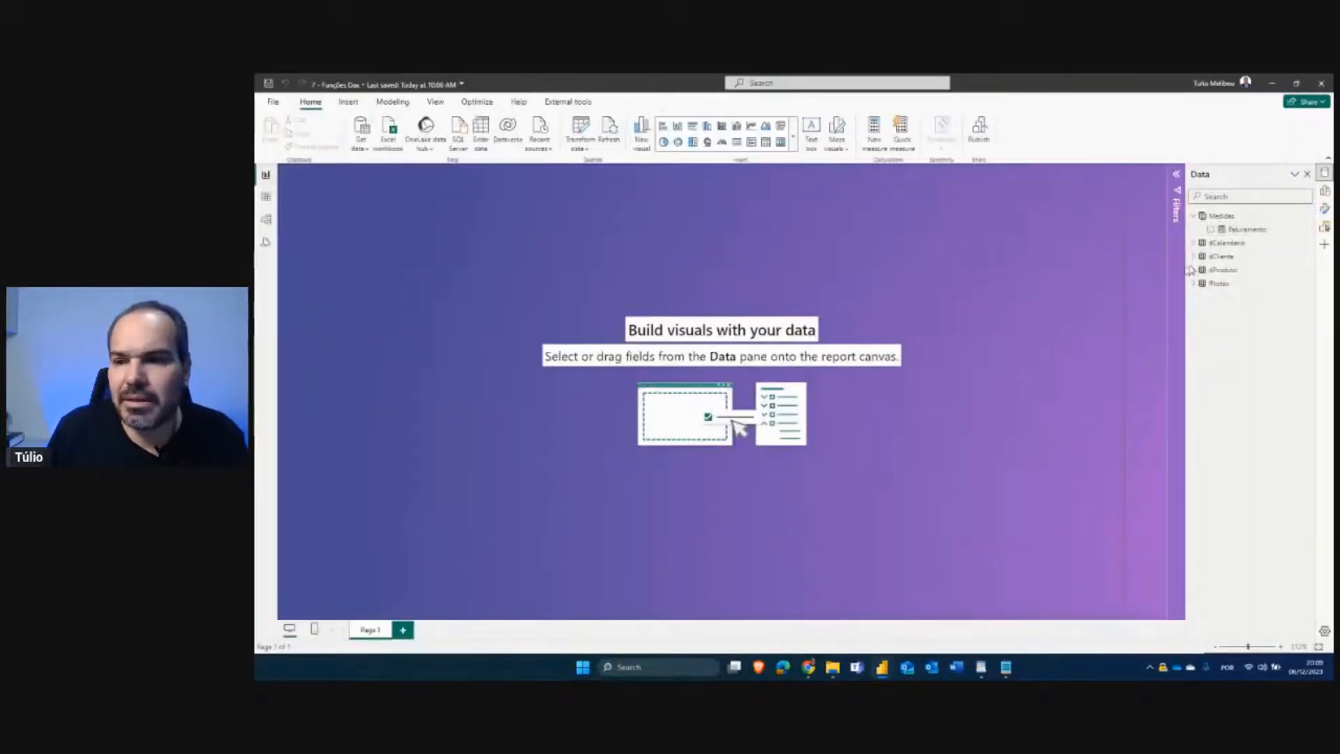
left_click(1238, 230)
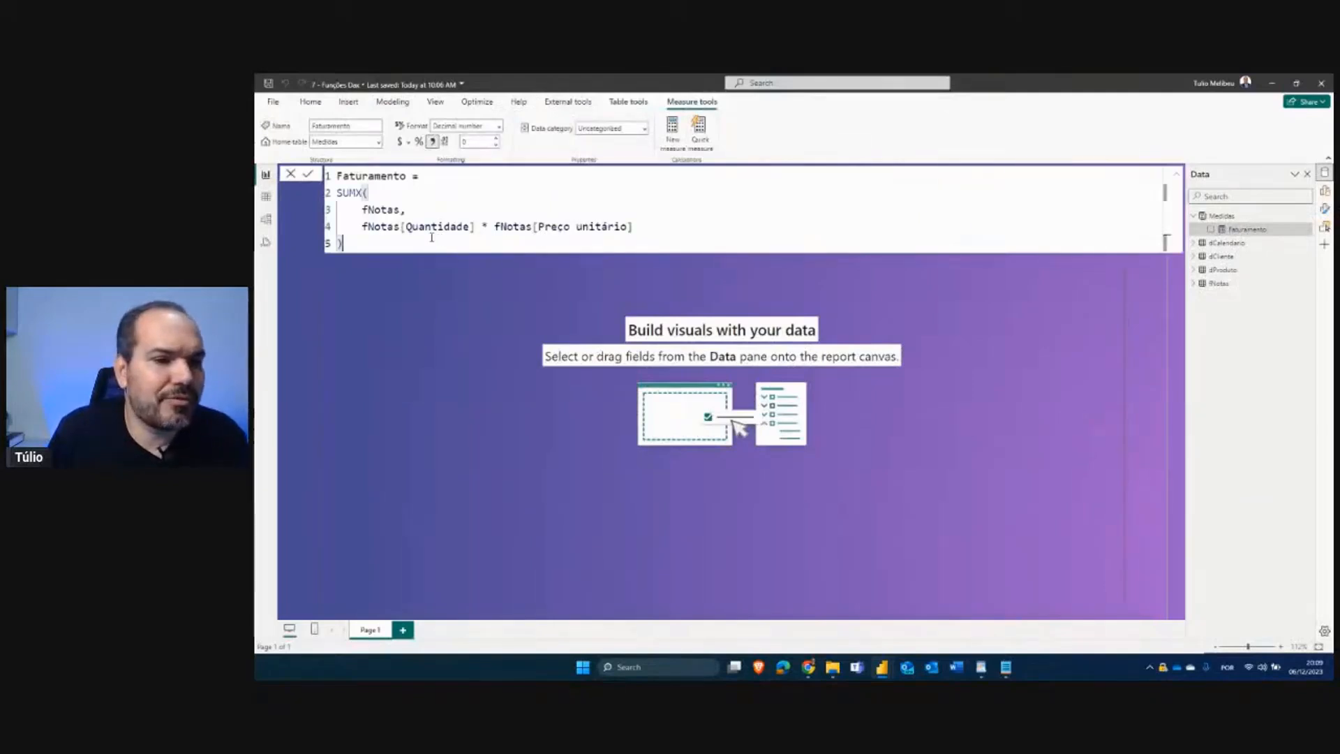
left_click(408, 255)
scroll(407, 255, "up", 2)
Examine the formula's SUMX function, its fNotas table argument and the expression fNotas[Quantidade] * fNotas[Preço unitário].
left_click_drag(570, 263, 381, 263)
left_click_drag(349, 208, 396, 209)
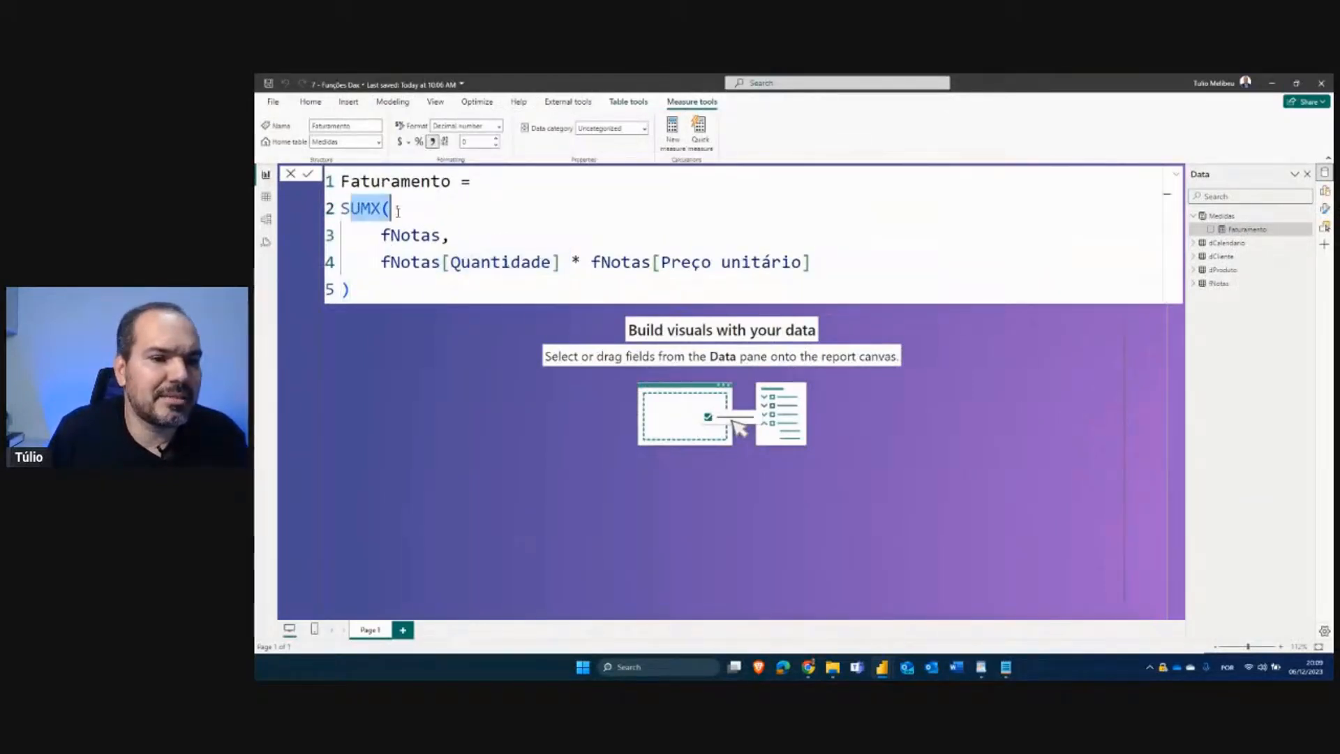
double_click(393, 235)
left_click_drag(440, 262, 802, 263)
left_click(547, 288)
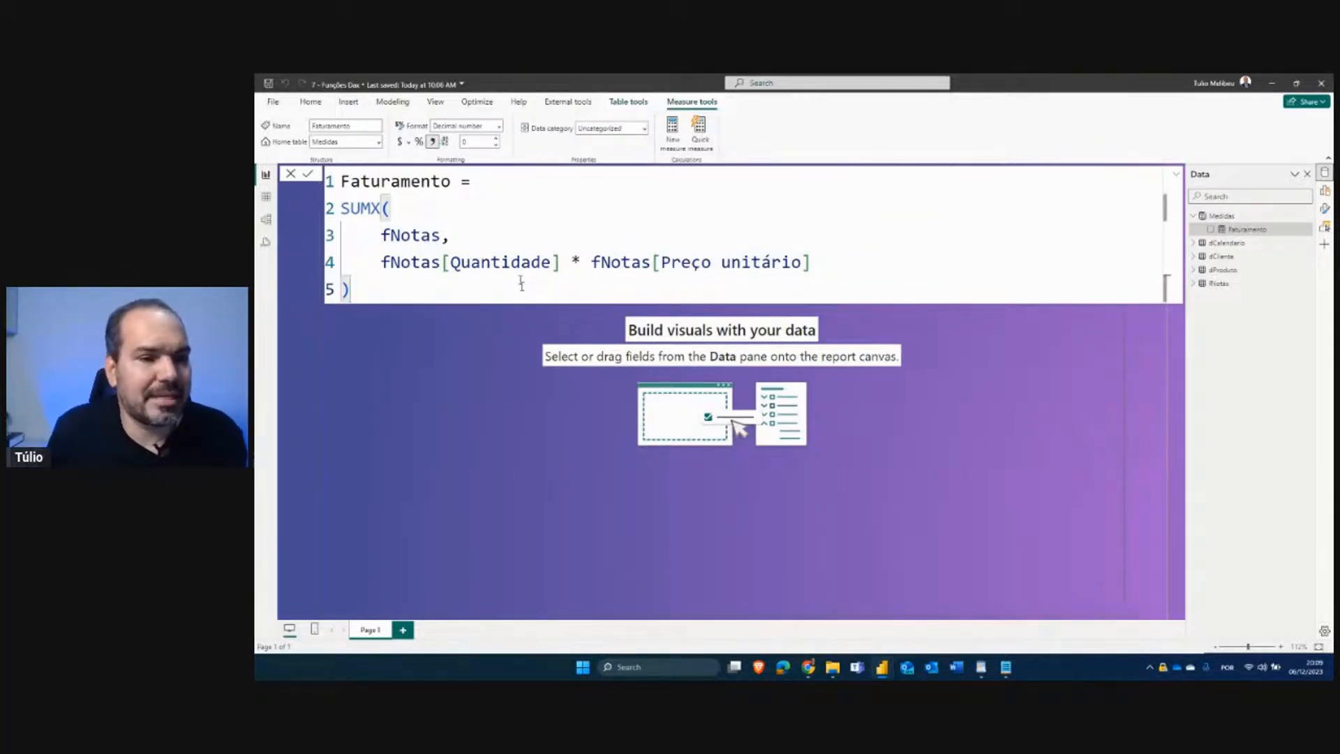
double_click(400, 234)
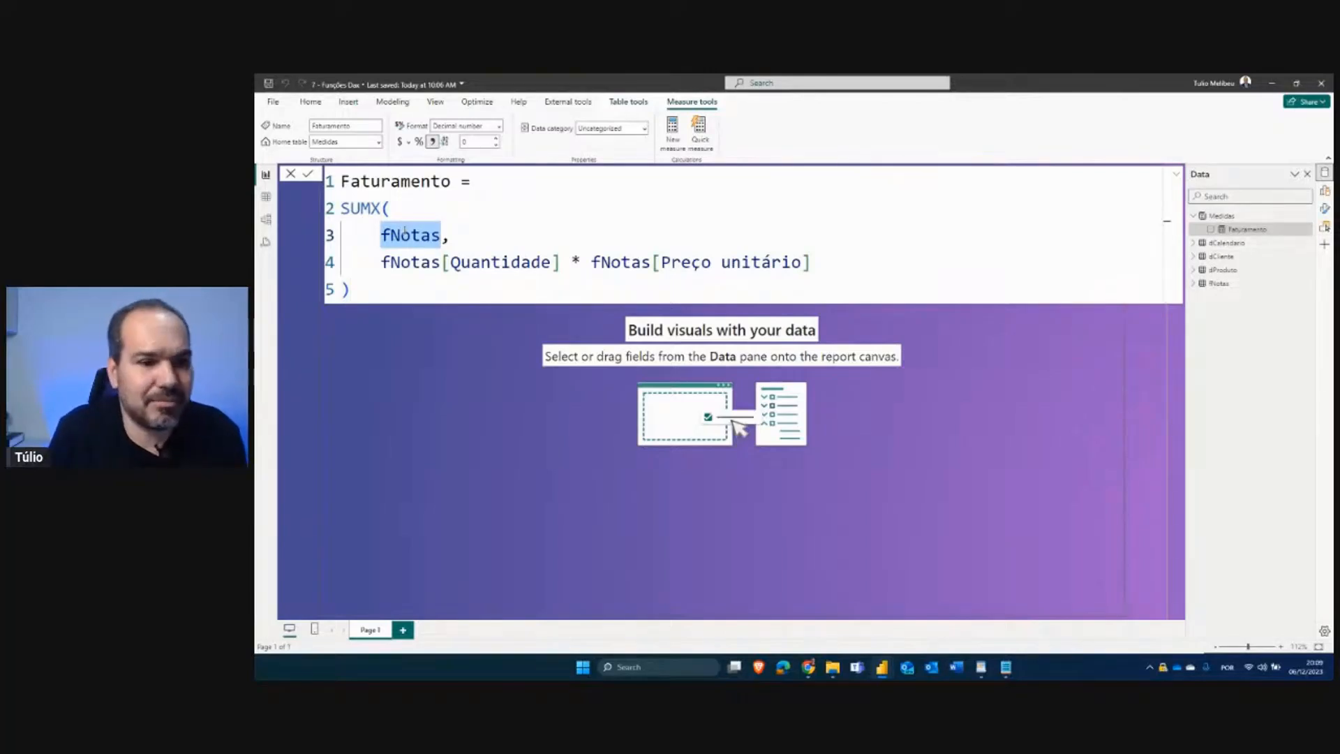
mouse_move(388, 224)
left_mouse_down()
mouse_move(369, 227)
mouse_move(421, 249)
mouse_move(391, 221)
left_mouse_up()
left_click_drag(448, 271, 739, 281)
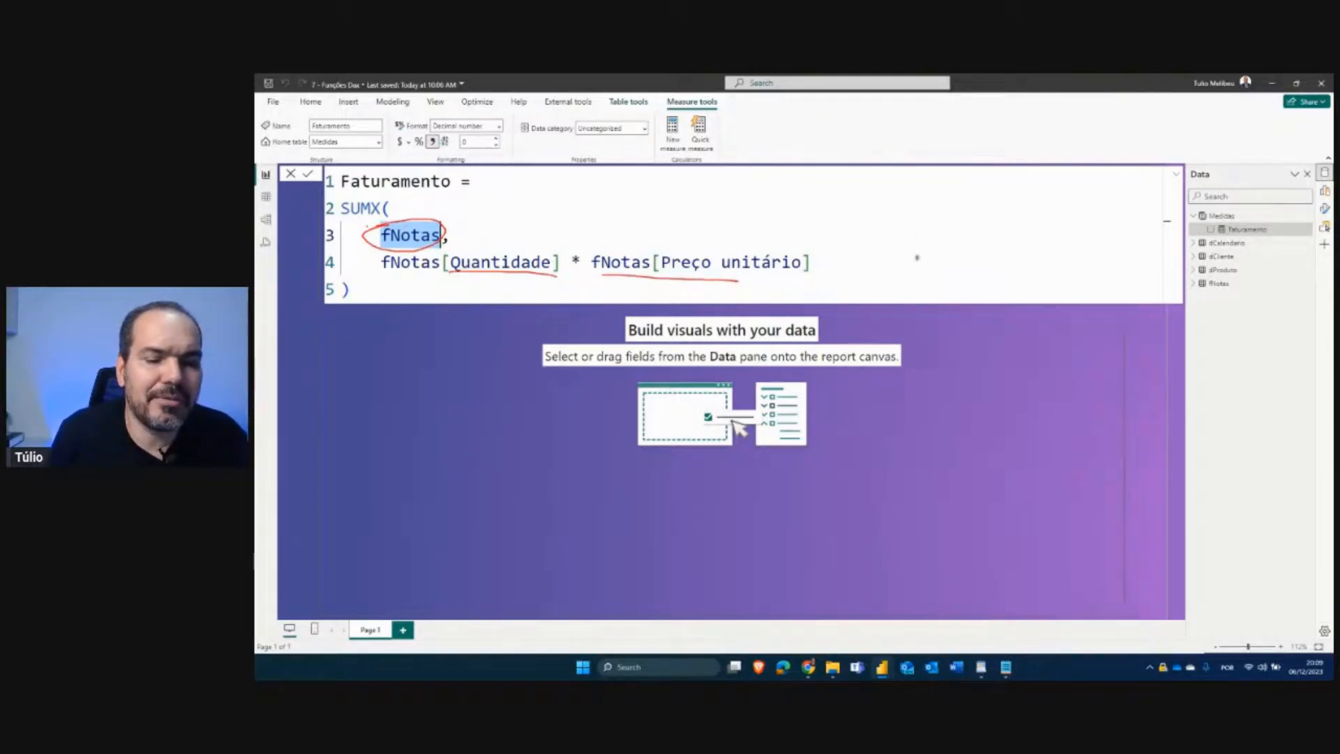
left_click_drag(855, 181, 975, 328)
mouse_move(871, 196)
left_mouse_down()
mouse_move(920, 197)
mouse_move(916, 217)
left_mouse_up()
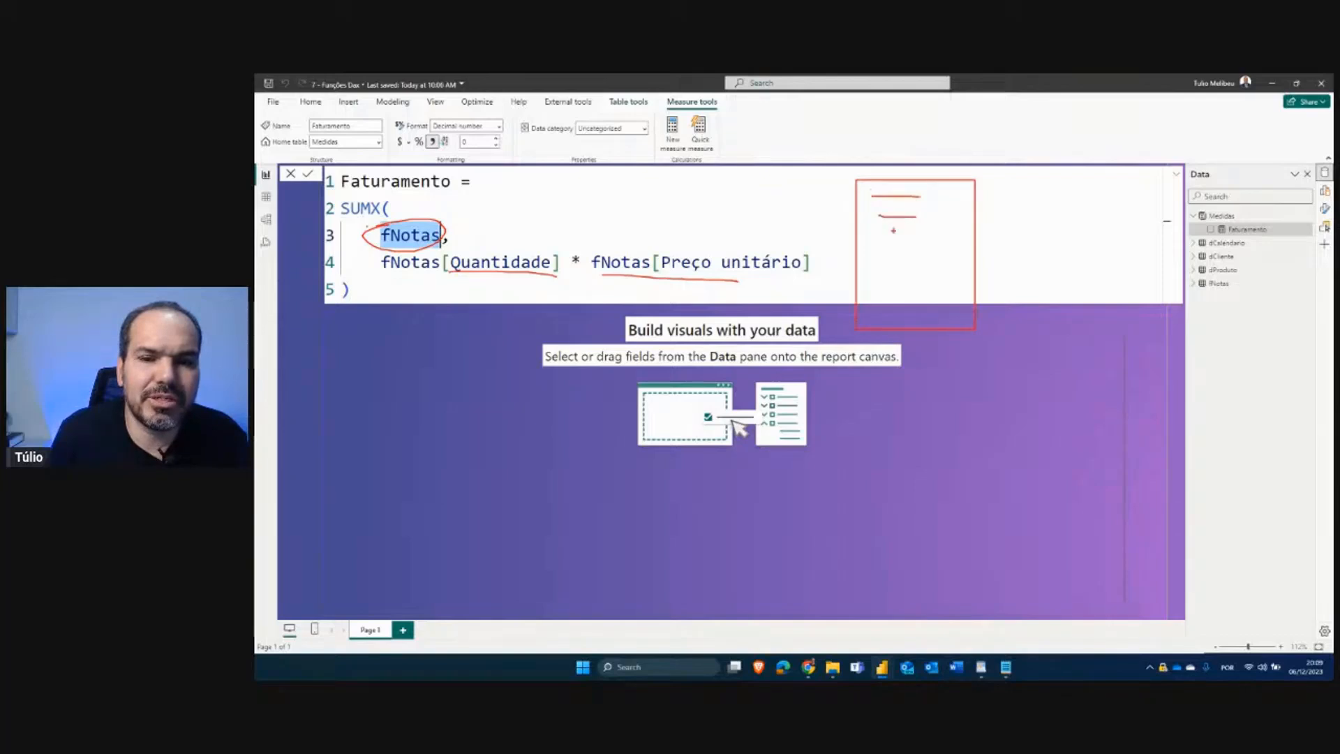
left_click_drag(880, 299, 903, 299)
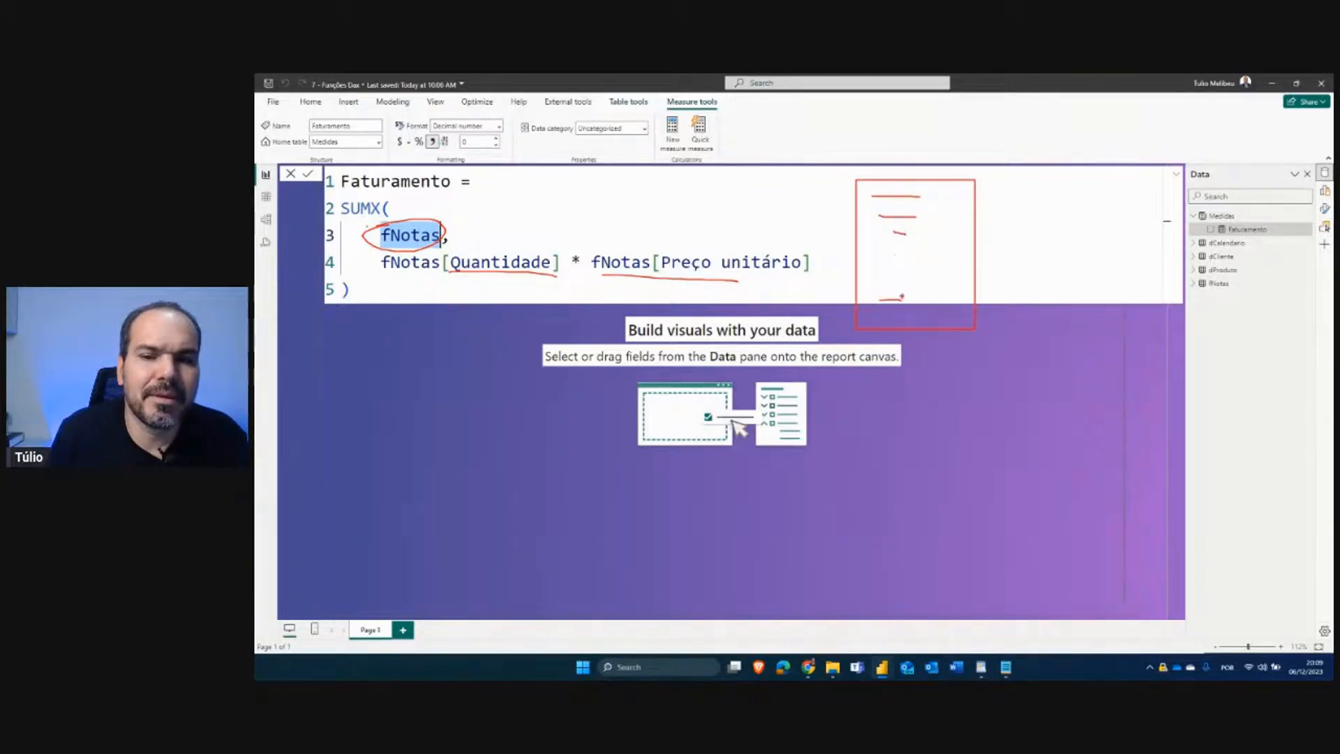
left_click_drag(932, 192, 933, 220)
left_click_drag(929, 298, 965, 299)
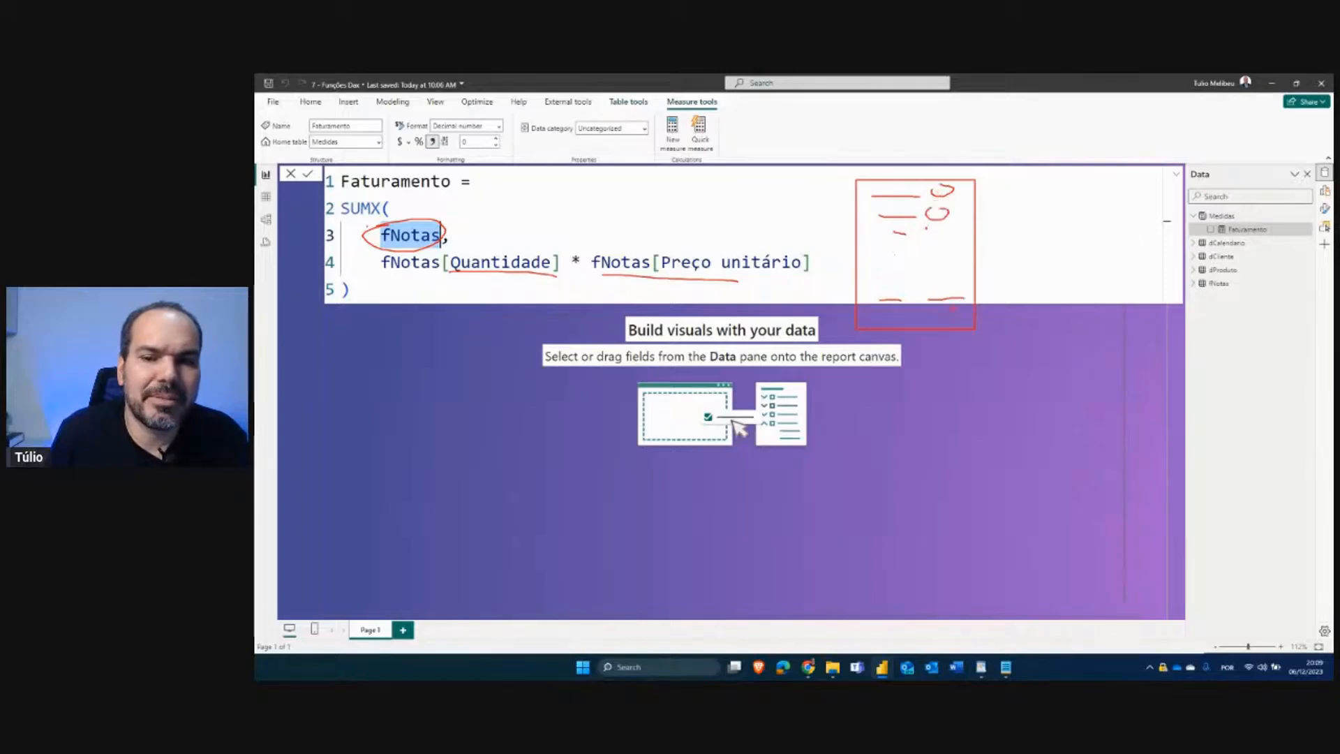
key("Escape")
left_click(834, 291)
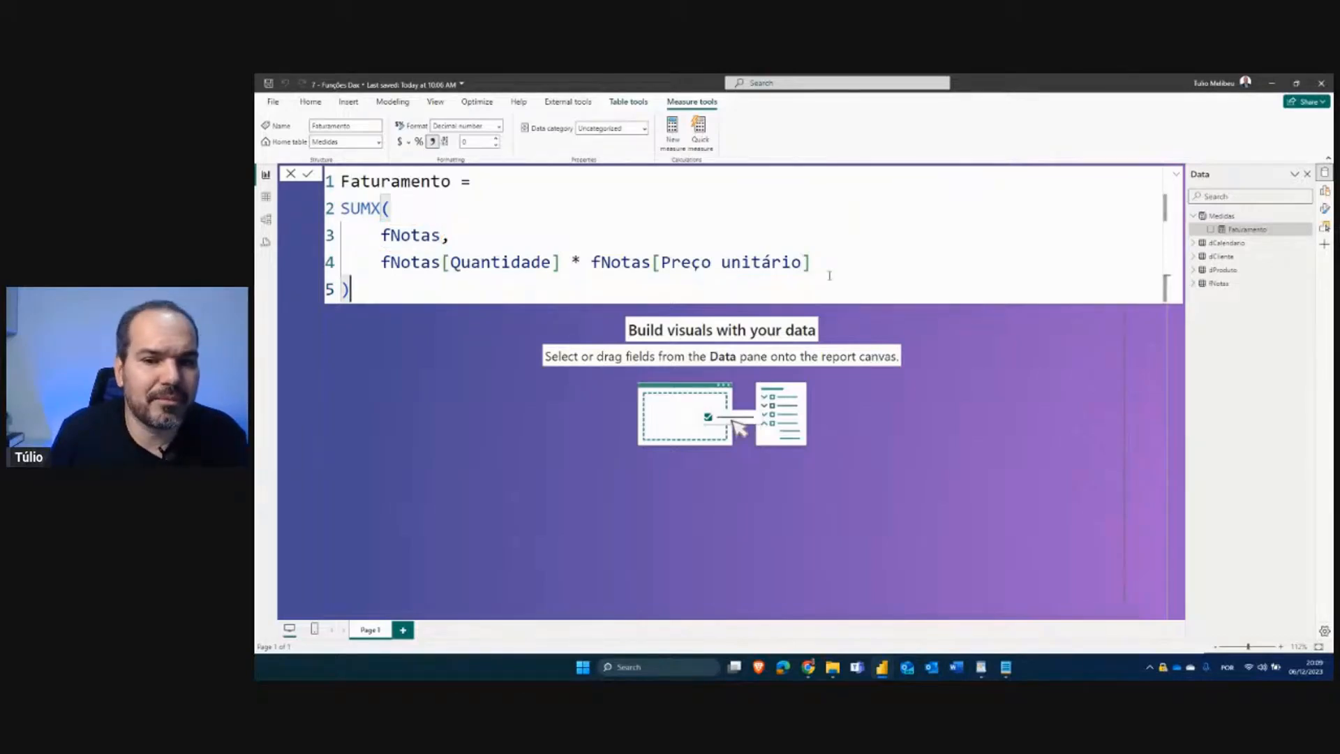
left_click(824, 275)
left_click(814, 279)
Close the Faturamento formula and create a new measure named Soma Qtd in the Medidas table.
key("Escape")
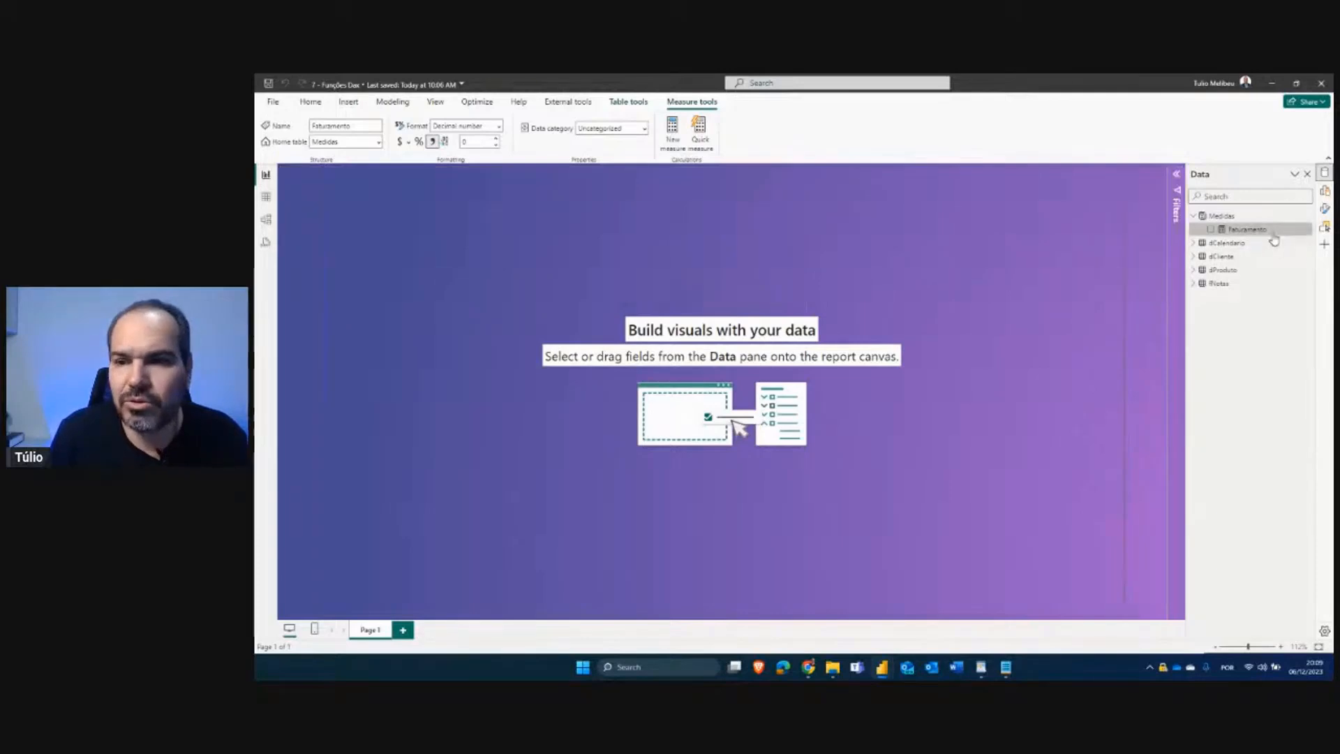
right_click(1222, 218)
key("Escape")
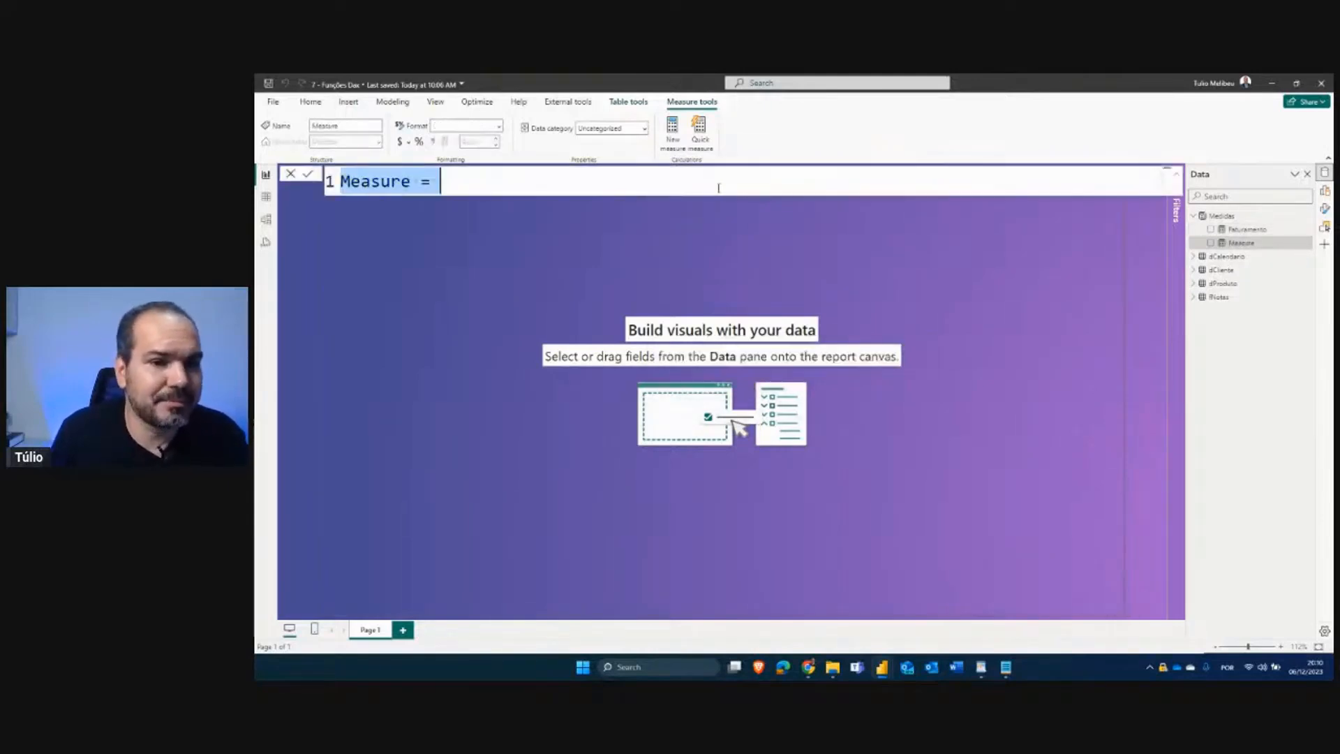
type("sOMA")
key("BackSpace")
key("BackSpace")
key("BackSpace")
key("BackSpace")
type("Soma Qtd =")
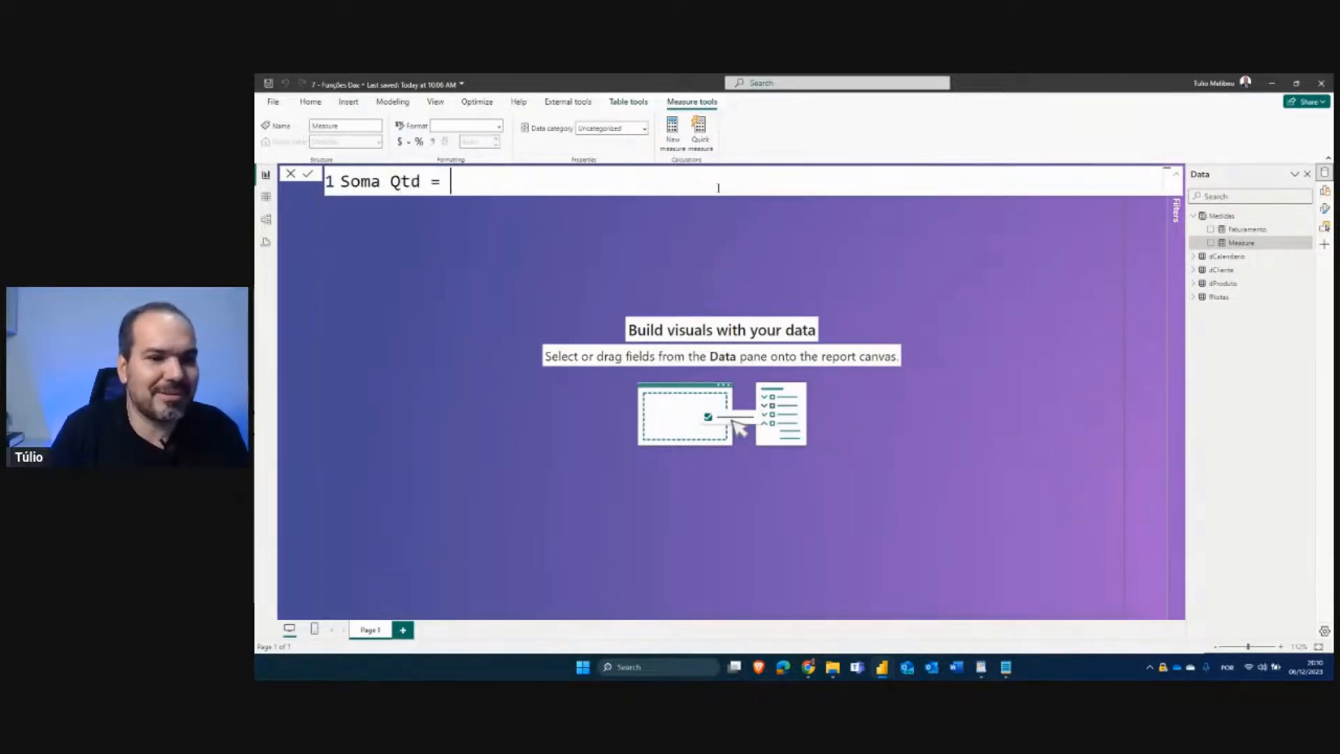
key("shift+Return")
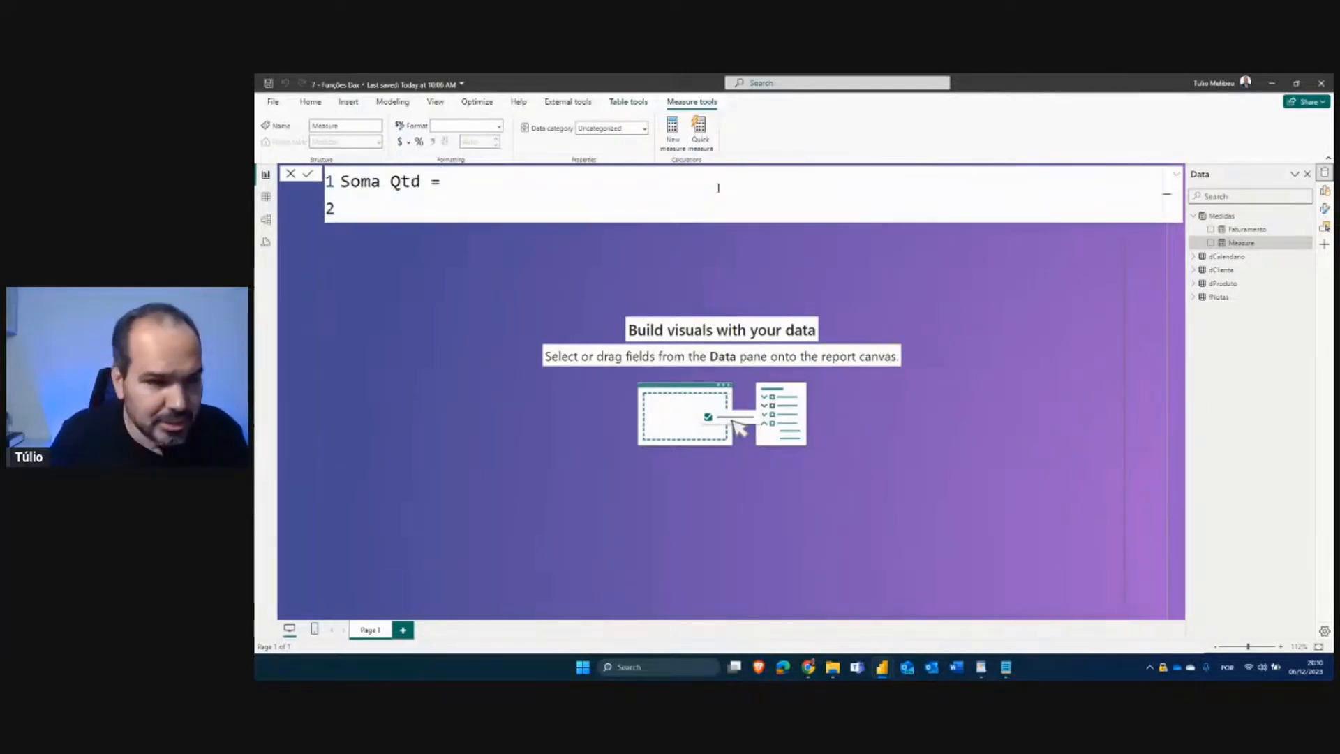
Enter SUM(fNotas[Quantidade]) as the Soma Qtd formula on its own line and reduce the formula's text size.
type("SUM(")
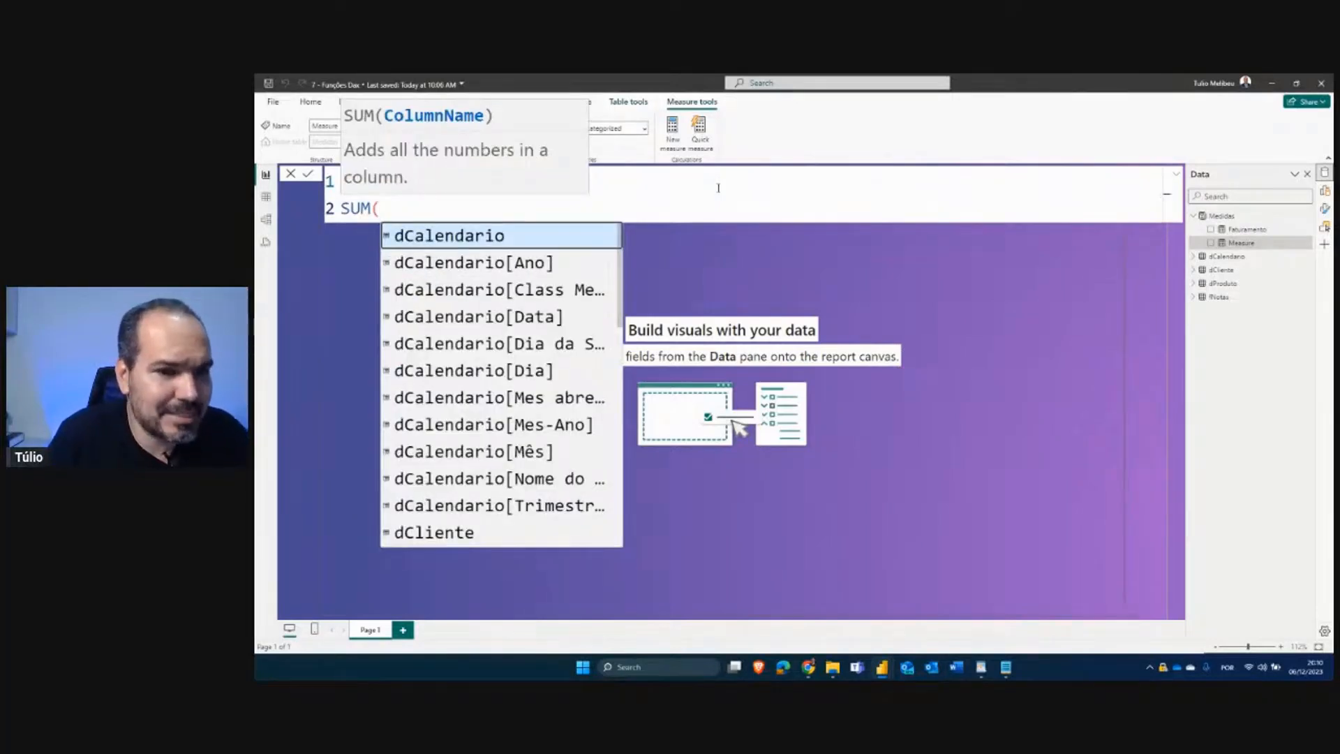
type("quant")
key("Tab")
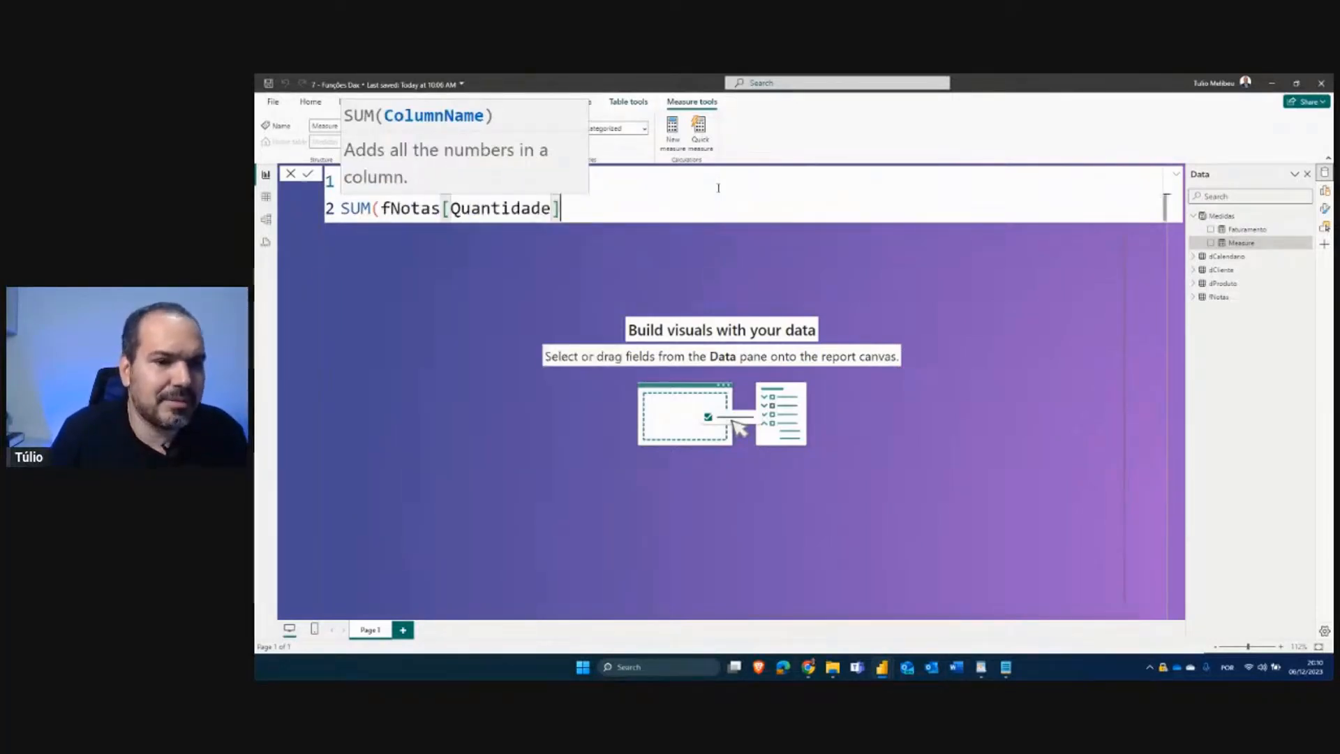
type(")")
scroll(718, 188, "down", 3)
Strip SUM and its parentheses from the Soma Qtd formula and try to commit the bare column reference fNotas[Quantidade].
left_click(652, 189)
left_click(595, 204)
key("BackSpace")
left_click_drag(365, 202, 340, 201)
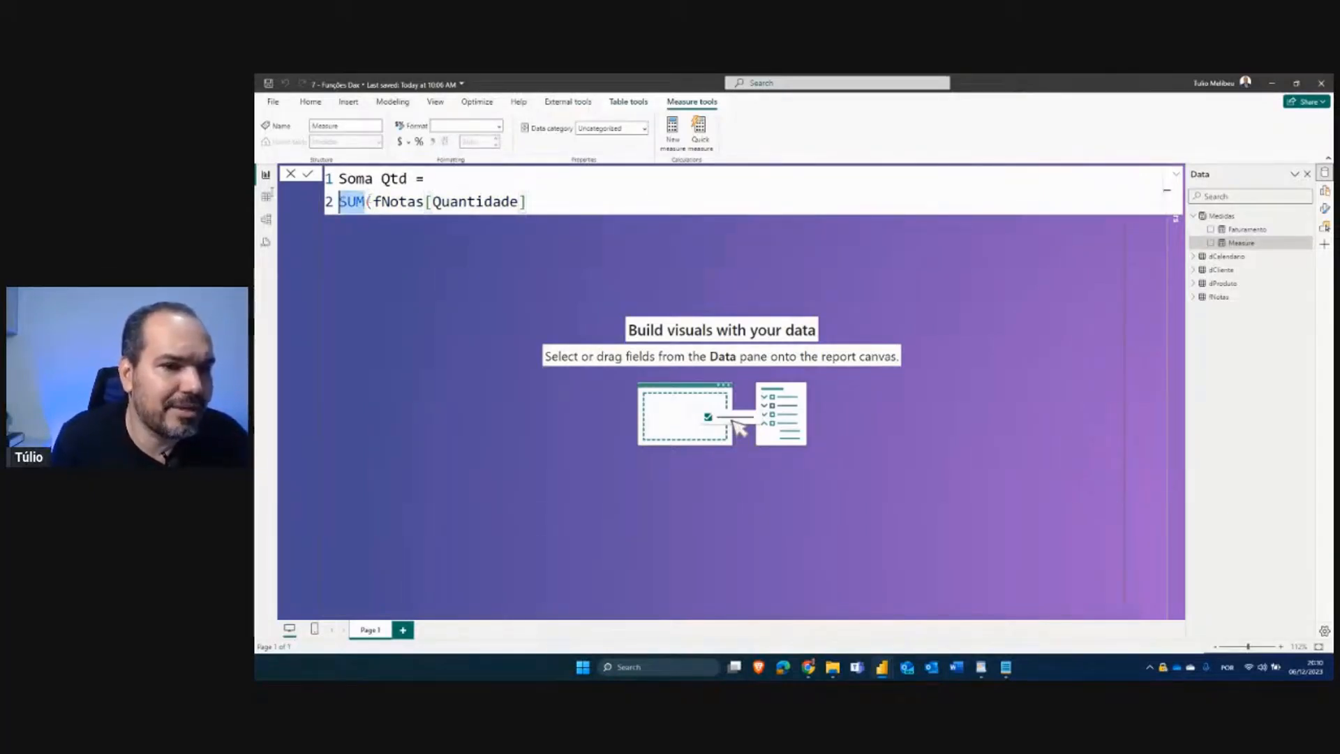
key("Delete")
key("Delete")
key("Right")
key("Right")
key("Right")
key("Right")
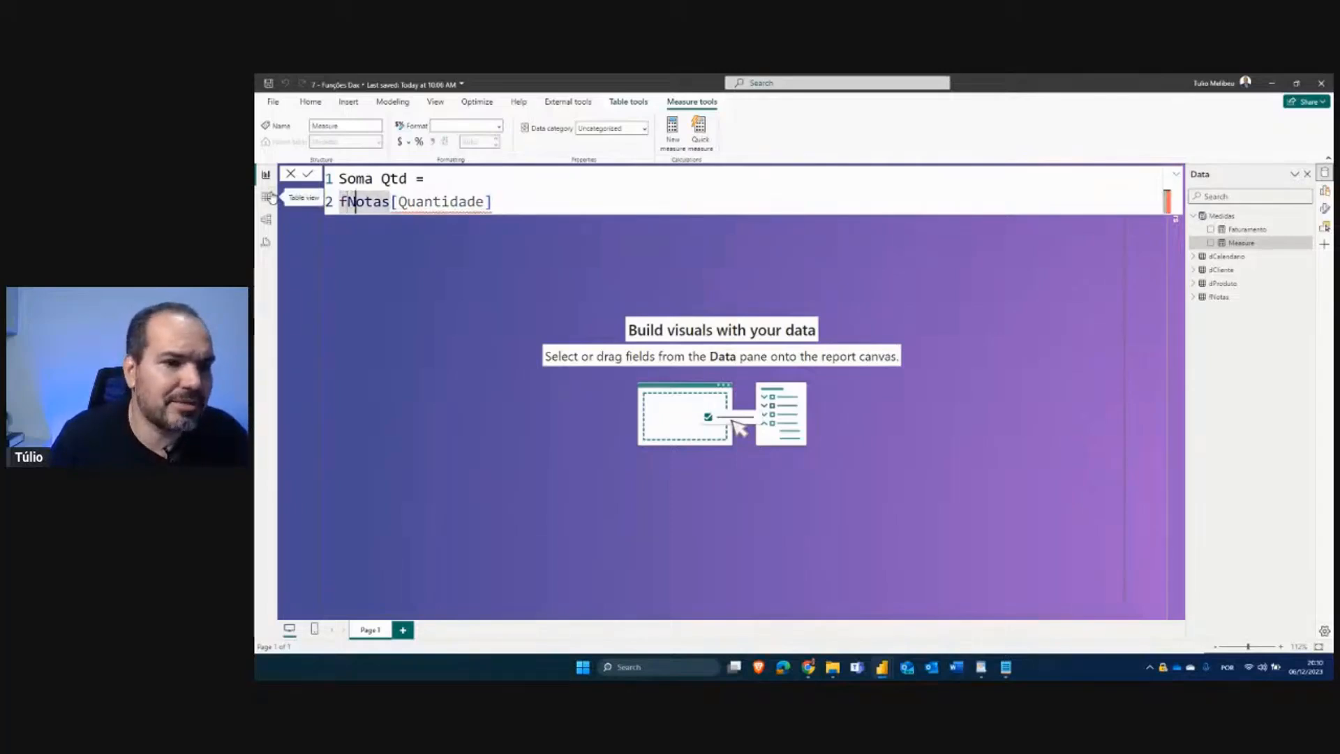
key("End")
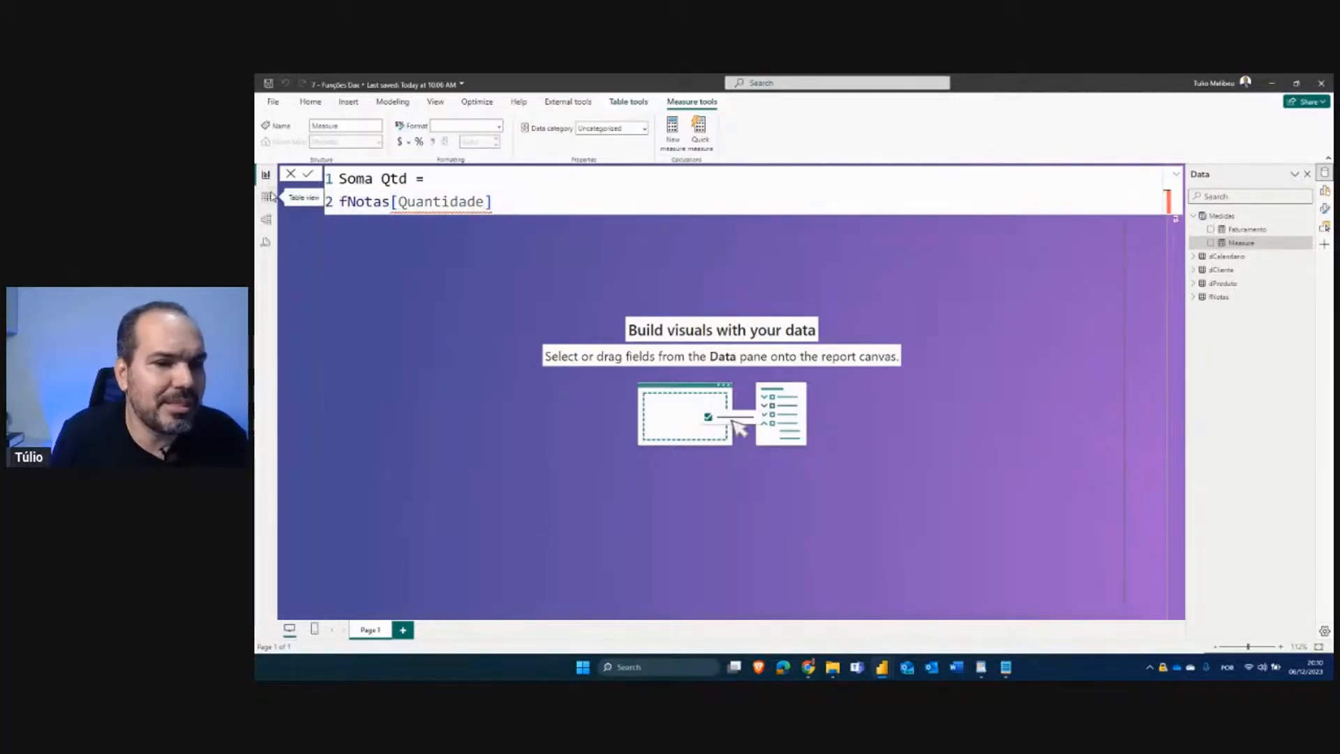
key("Return")
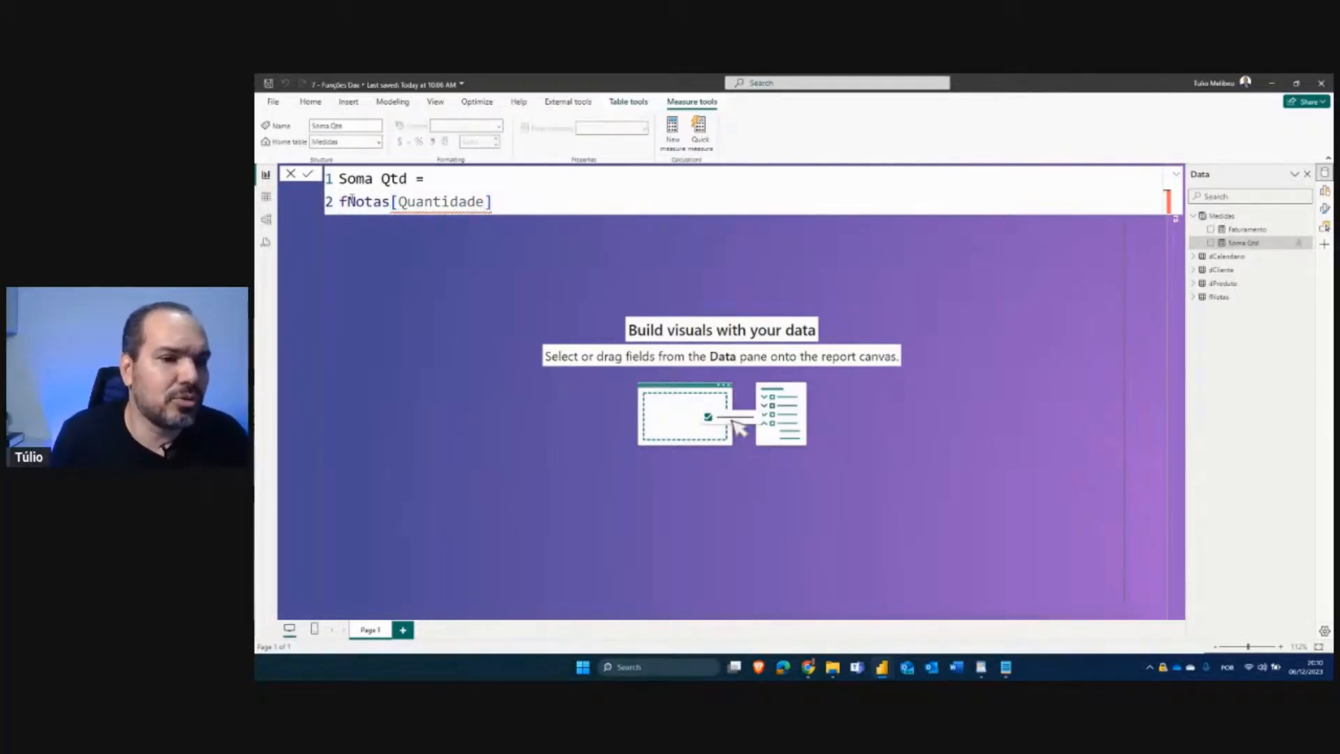
Wrap the fNotas[Quantidade] reference in SUM( ) again and commit the Soma Qtd measure.
left_click(340, 202)
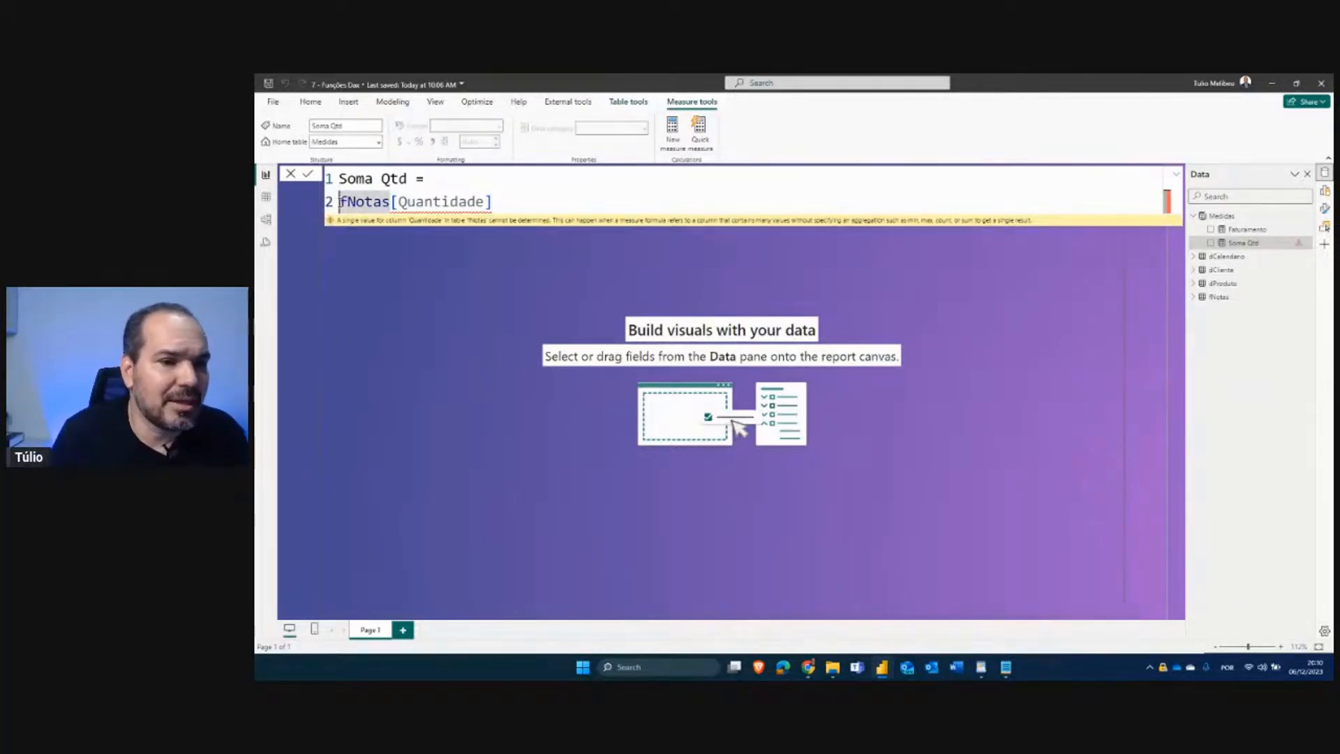
left_click(486, 202)
left_click_drag(487, 202, 340, 202)
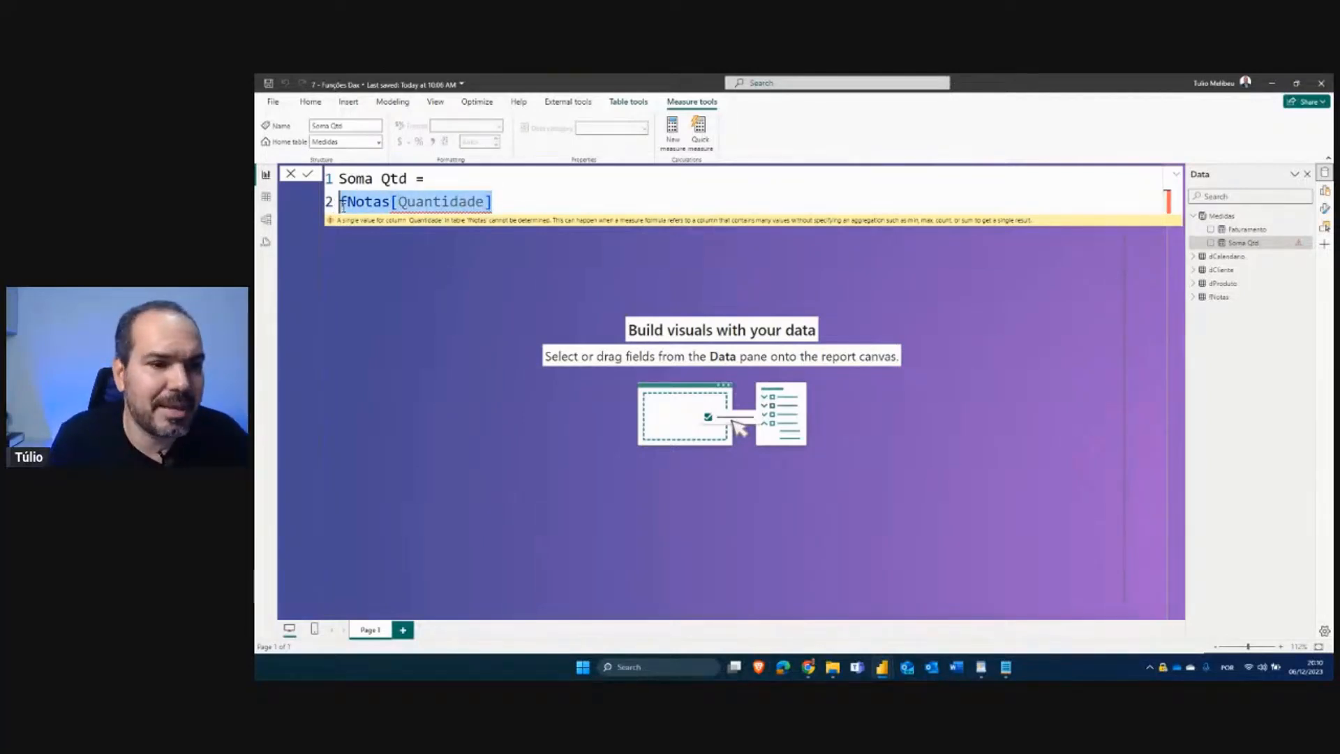
left_click_drag(340, 202, 491, 202)
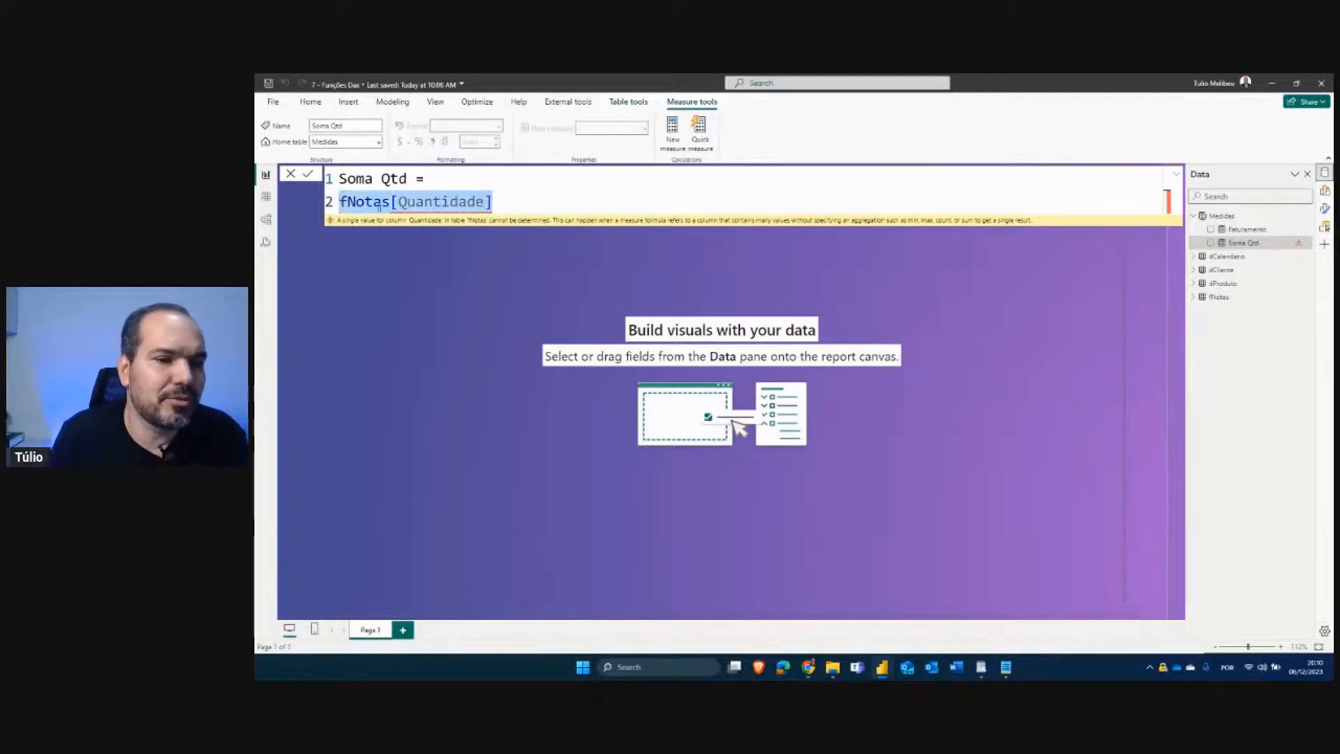
left_click(340, 202)
type("SUM(")
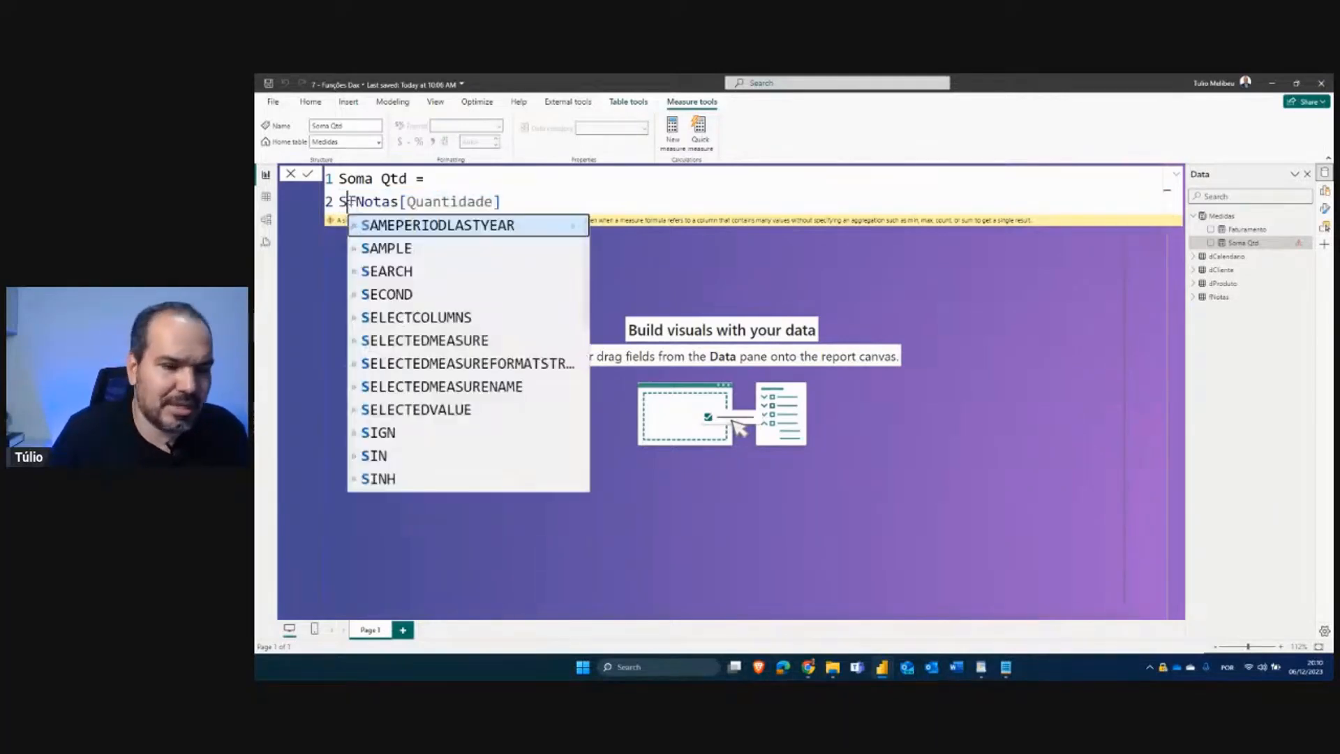
left_click(544, 201)
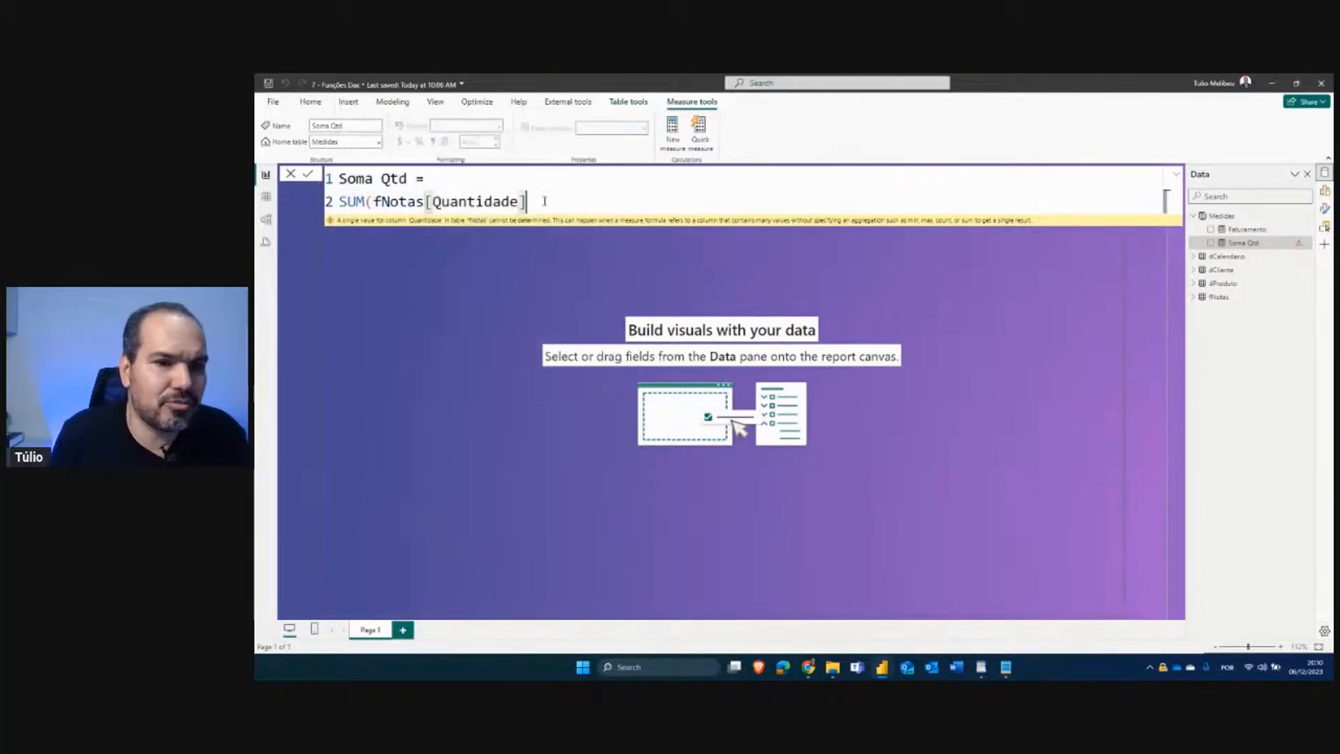
type(")")
key("Return")
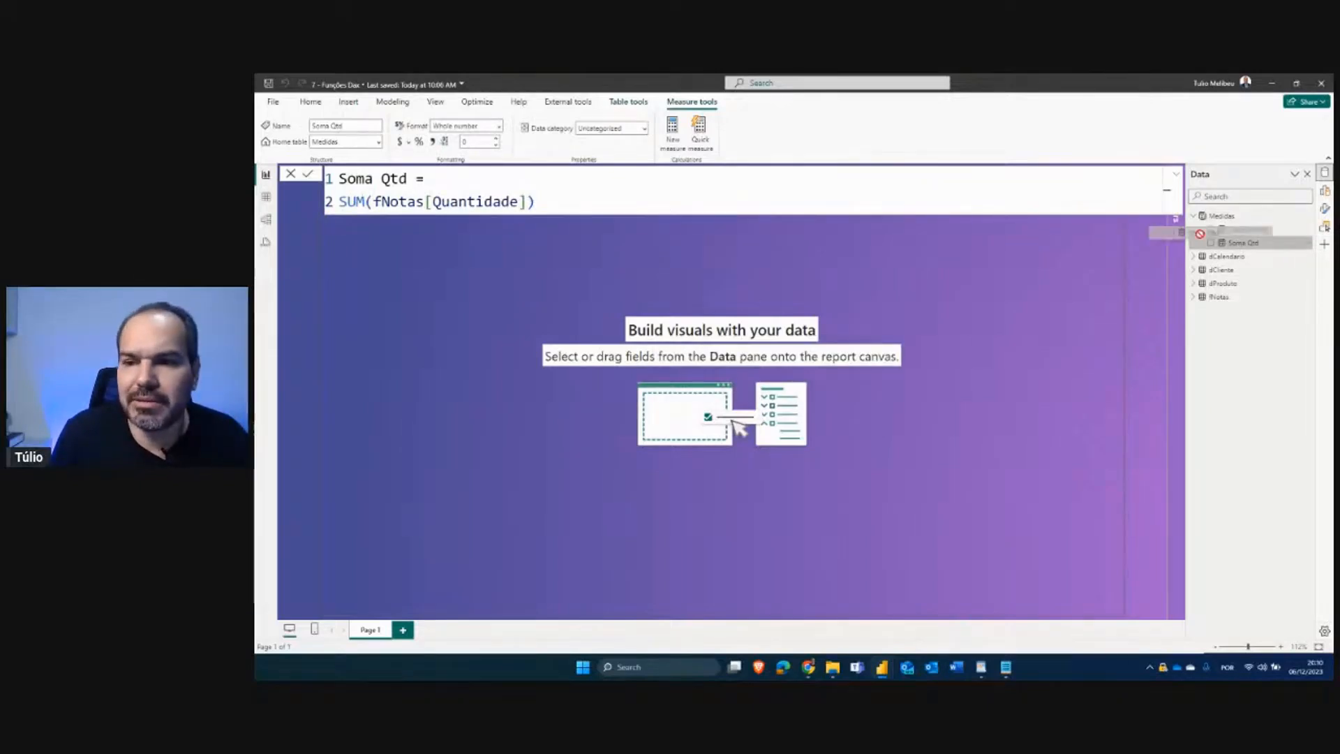
Show Soma Qtd in a card on the report page, with callout display units None and font size 20.
left_click_drag(1242, 242, 834, 287)
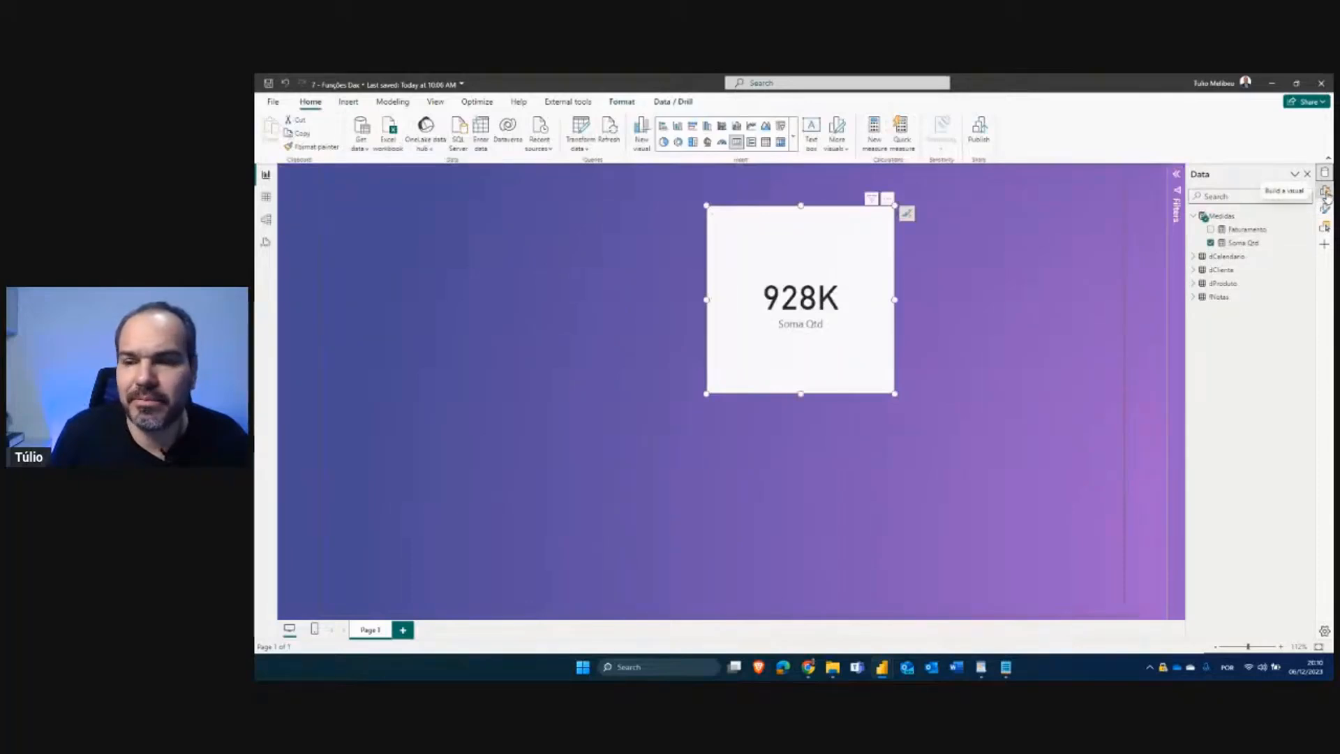
left_click(1325, 190)
left_click(1325, 208)
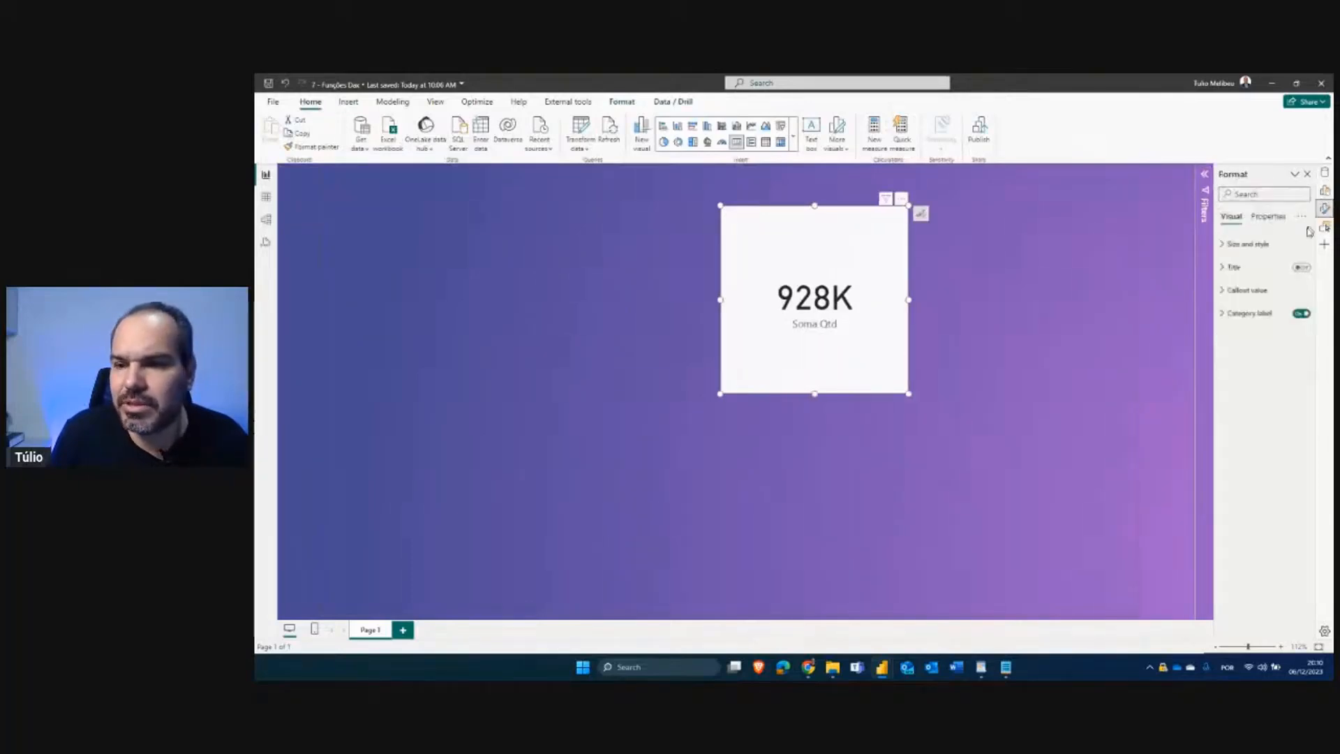
left_click(1250, 291)
left_click(1264, 405)
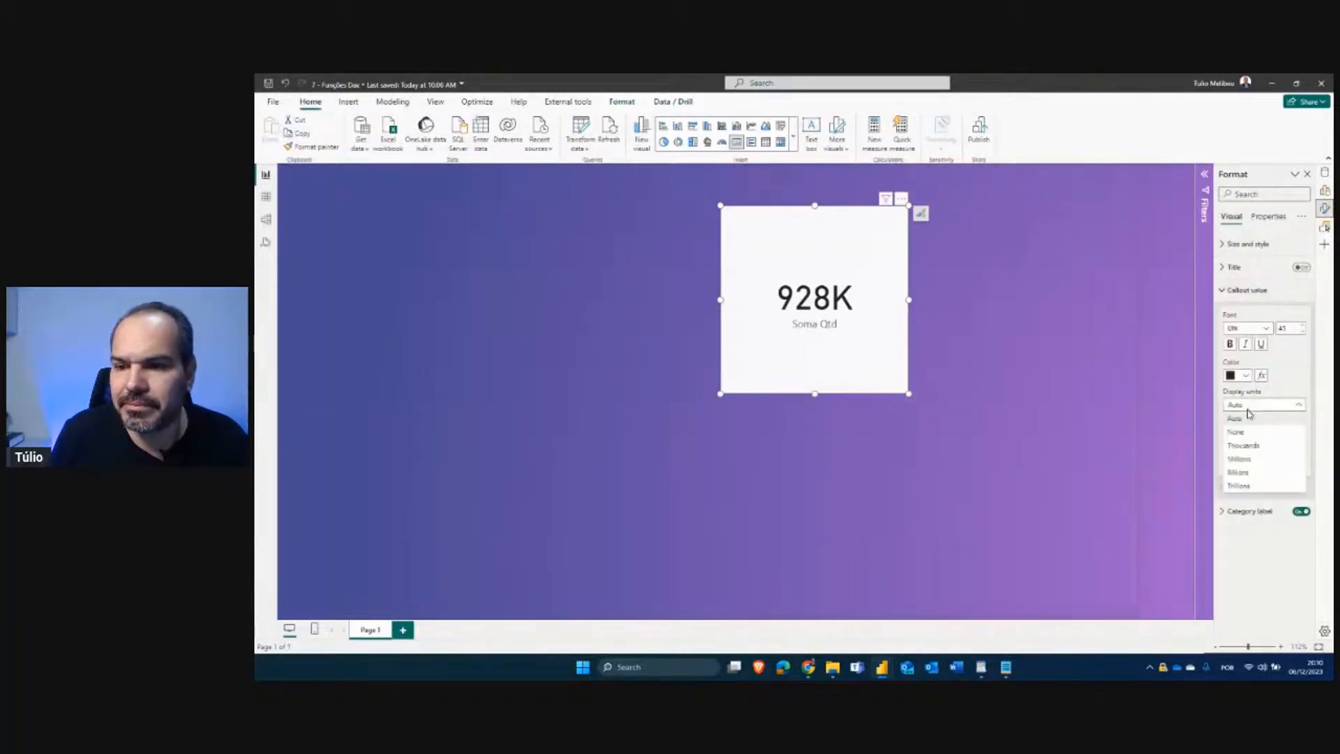
left_click(1241, 434)
type("20")
key("Return")
left_click_drag(841, 293, 808, 285)
Examine the Quantidade values of the filtered invoice 10 rows in the fNotas table view.
left_click(268, 200)
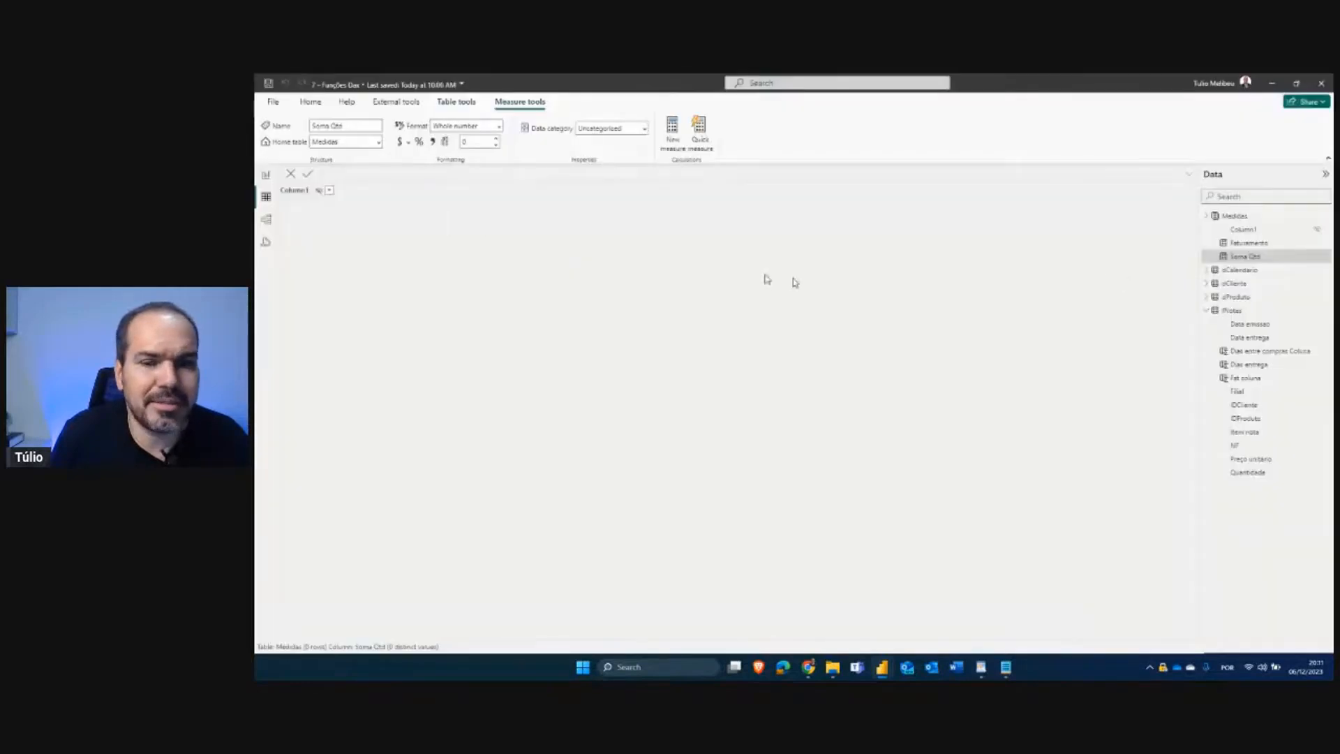
left_click(1246, 310)
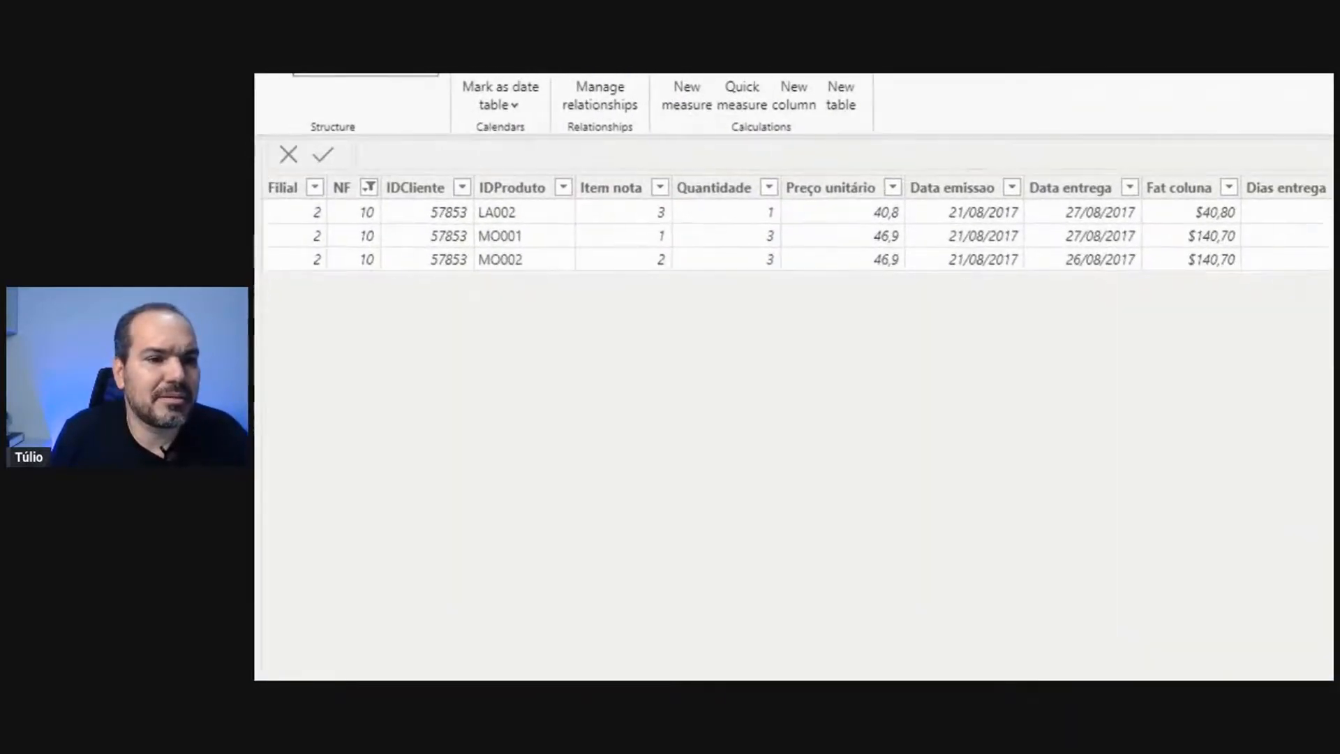
left_click_drag(541, 156, 674, 277)
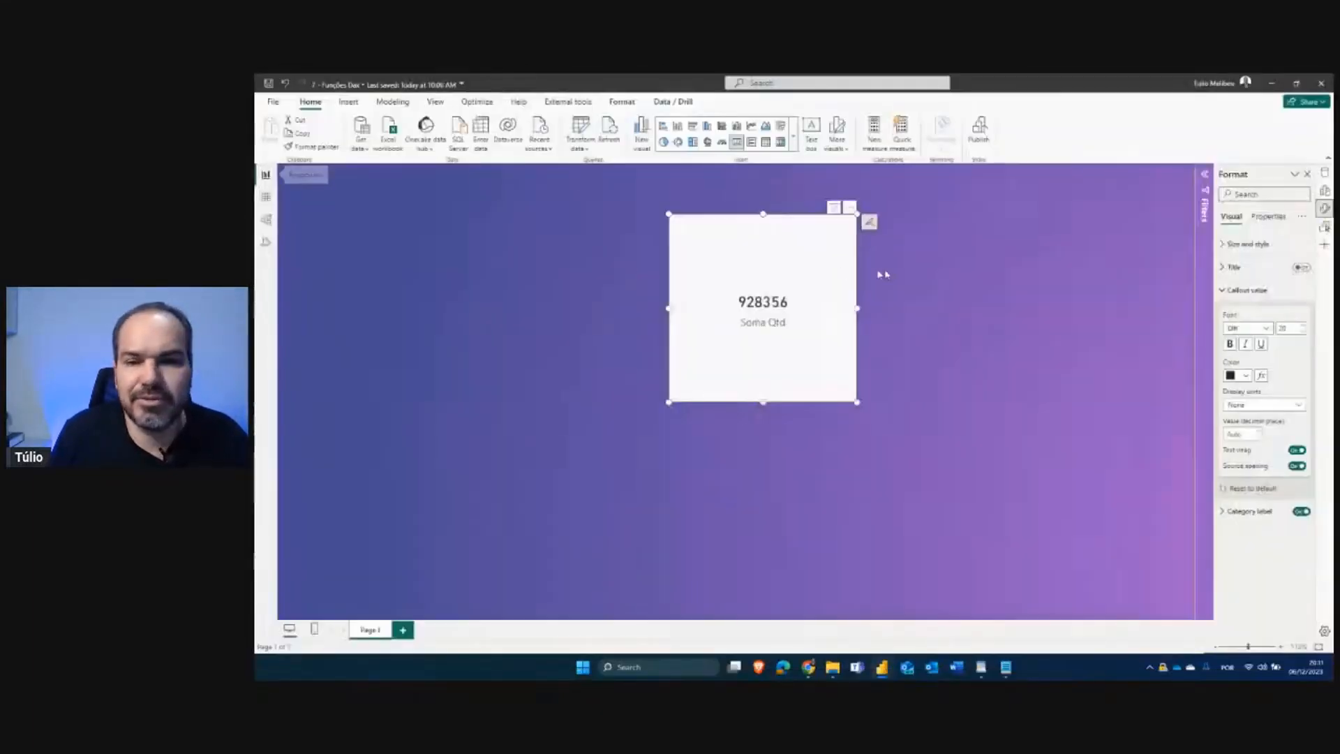
Format the Soma Qtd measure with a thousands separator.
left_click(1325, 173)
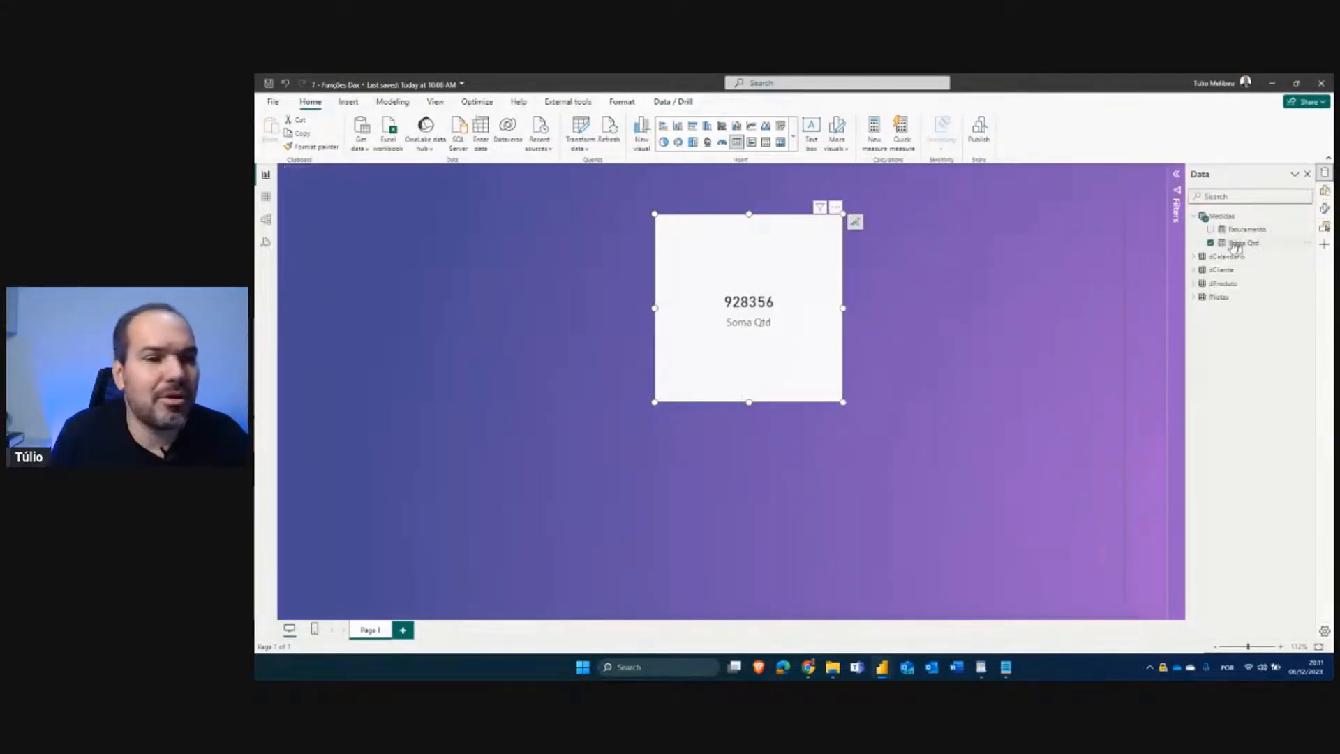
left_click(1241, 242)
left_click(431, 142)
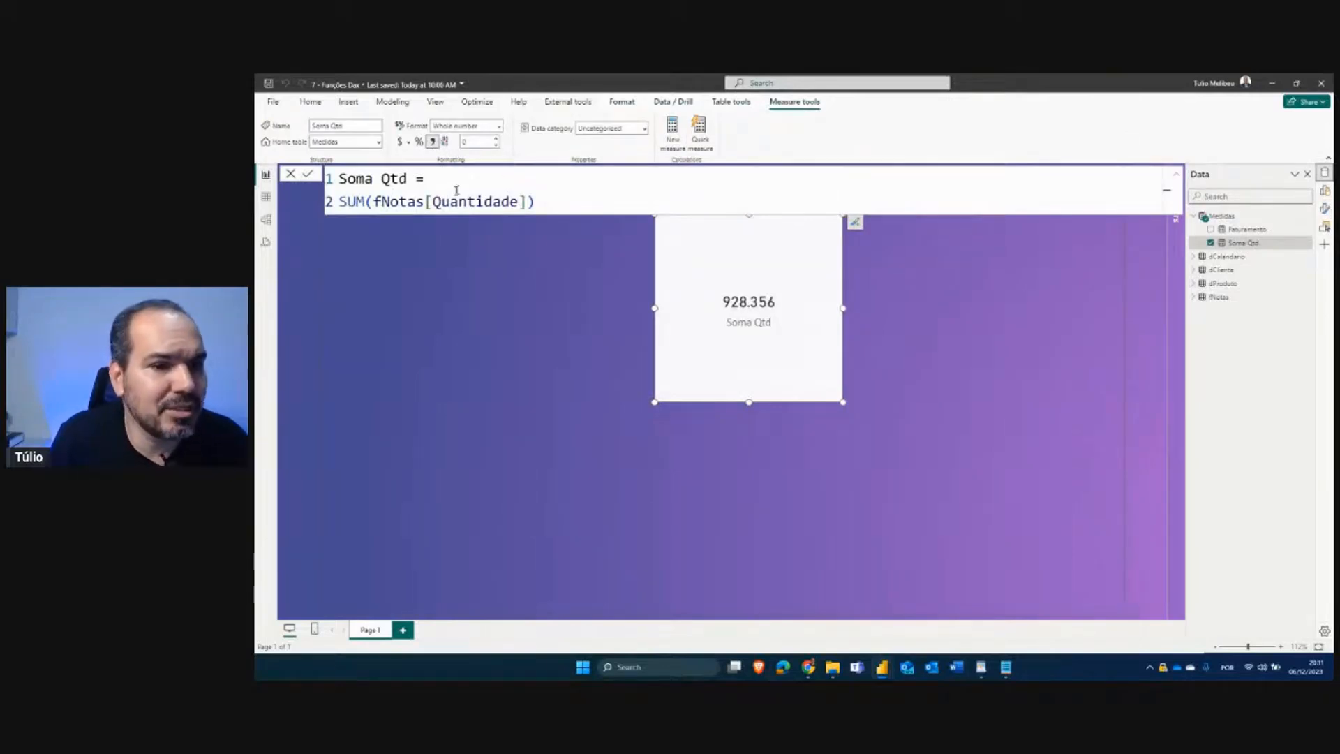
Change SUM to SUMX in the Soma Qtd formula and move the column reference to a new line.
left_click(375, 202)
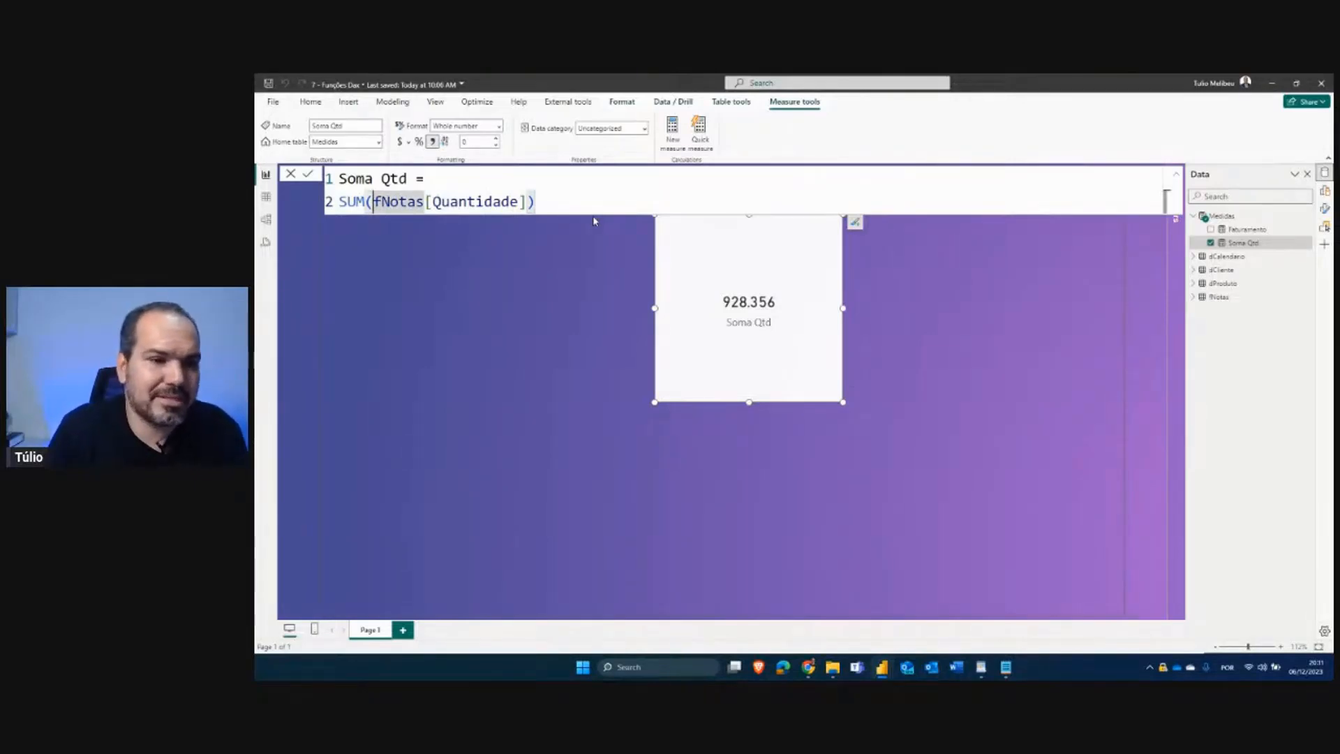
key("Left")
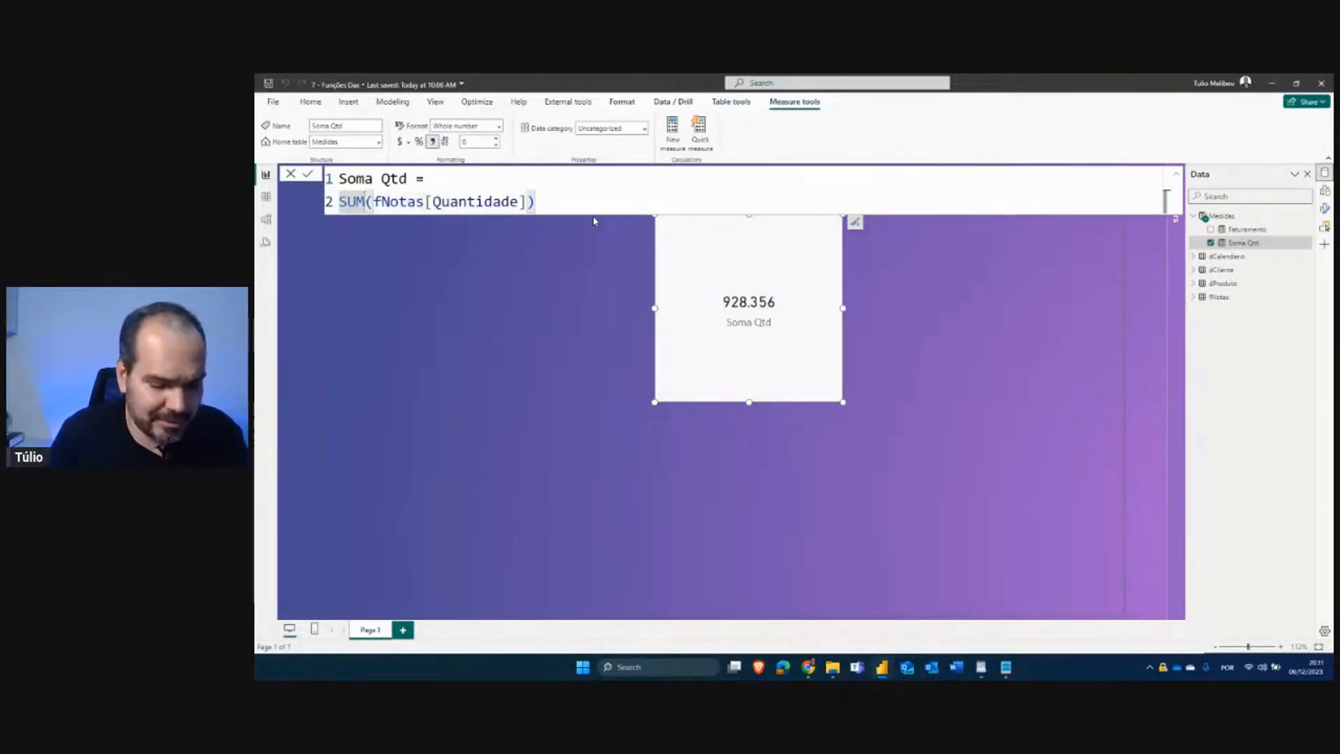
type("X")
key("Right")
key("shift+Return")
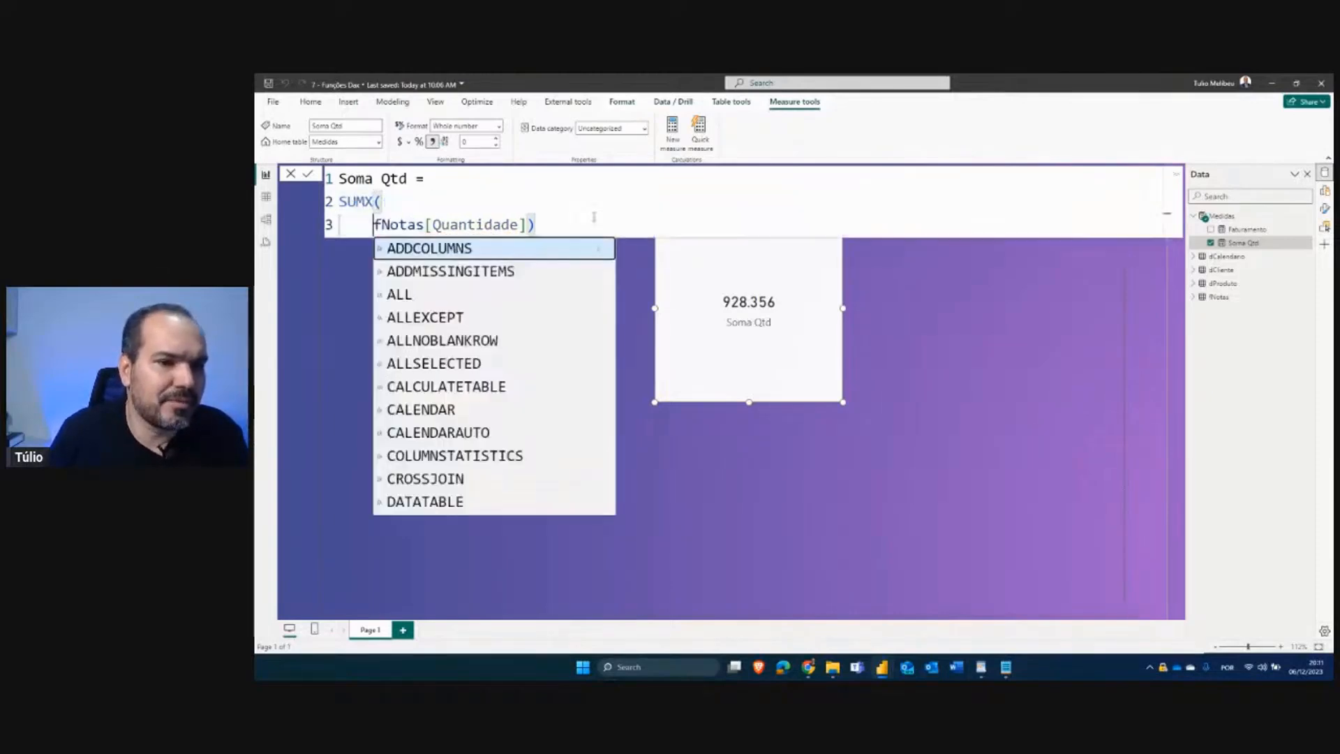
Insert fNotas as SUMX's table argument above fNotas[Quantidade] and place the closing parenthesis on its own line.
key("shift+Return")
key("Up")
key("Escape")
key("Up")
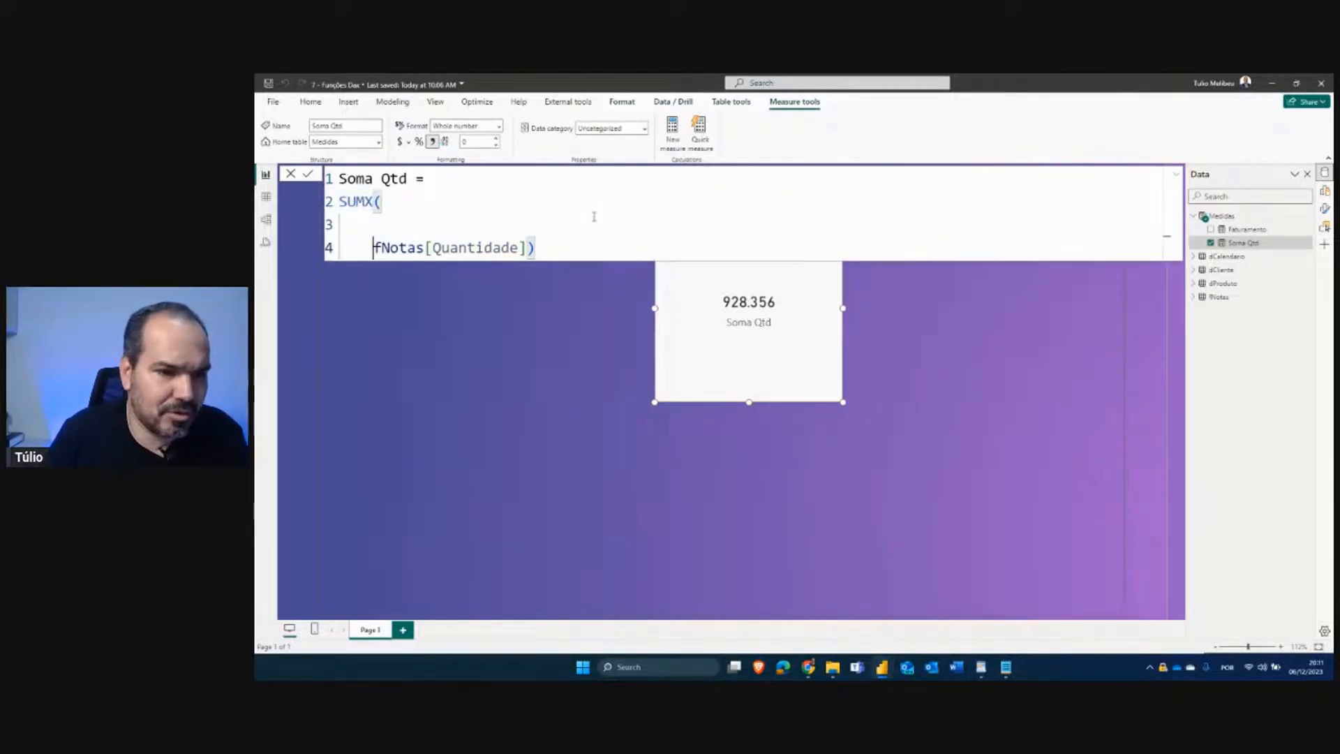
type("fNotas,")
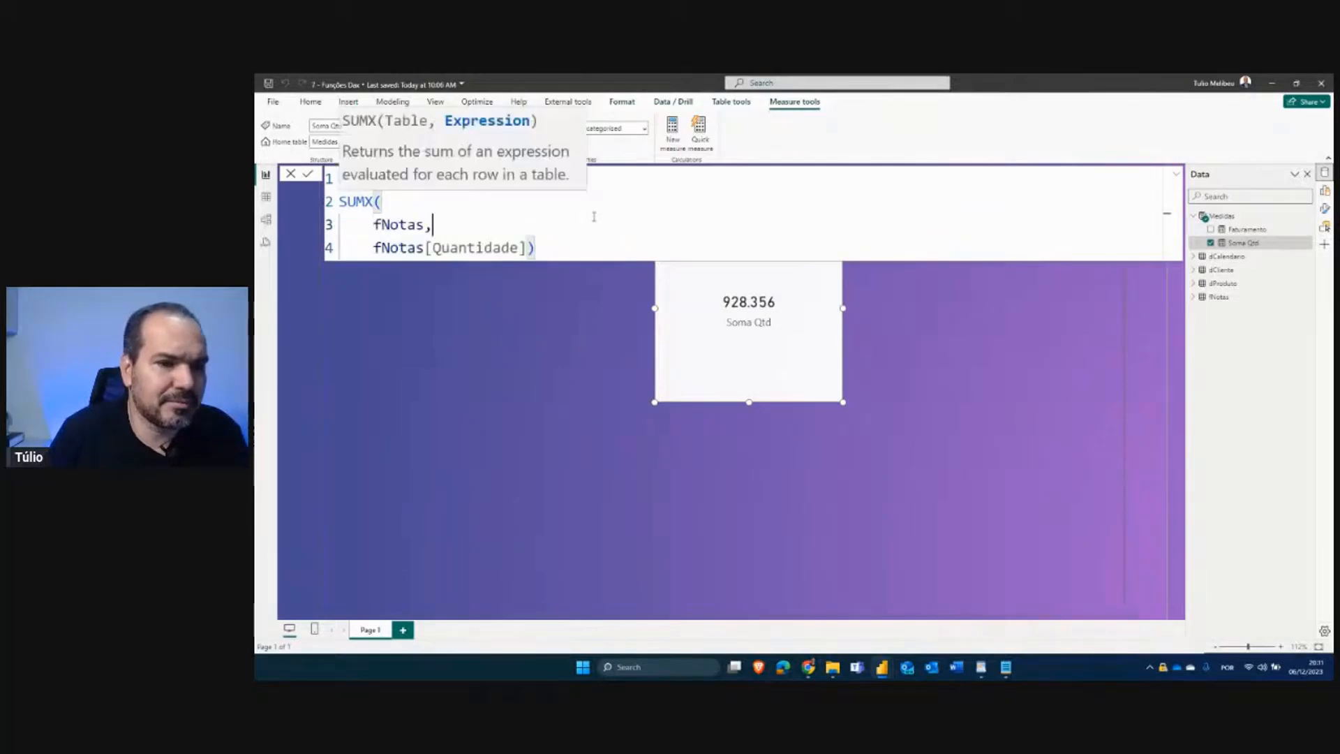
left_click(529, 248)
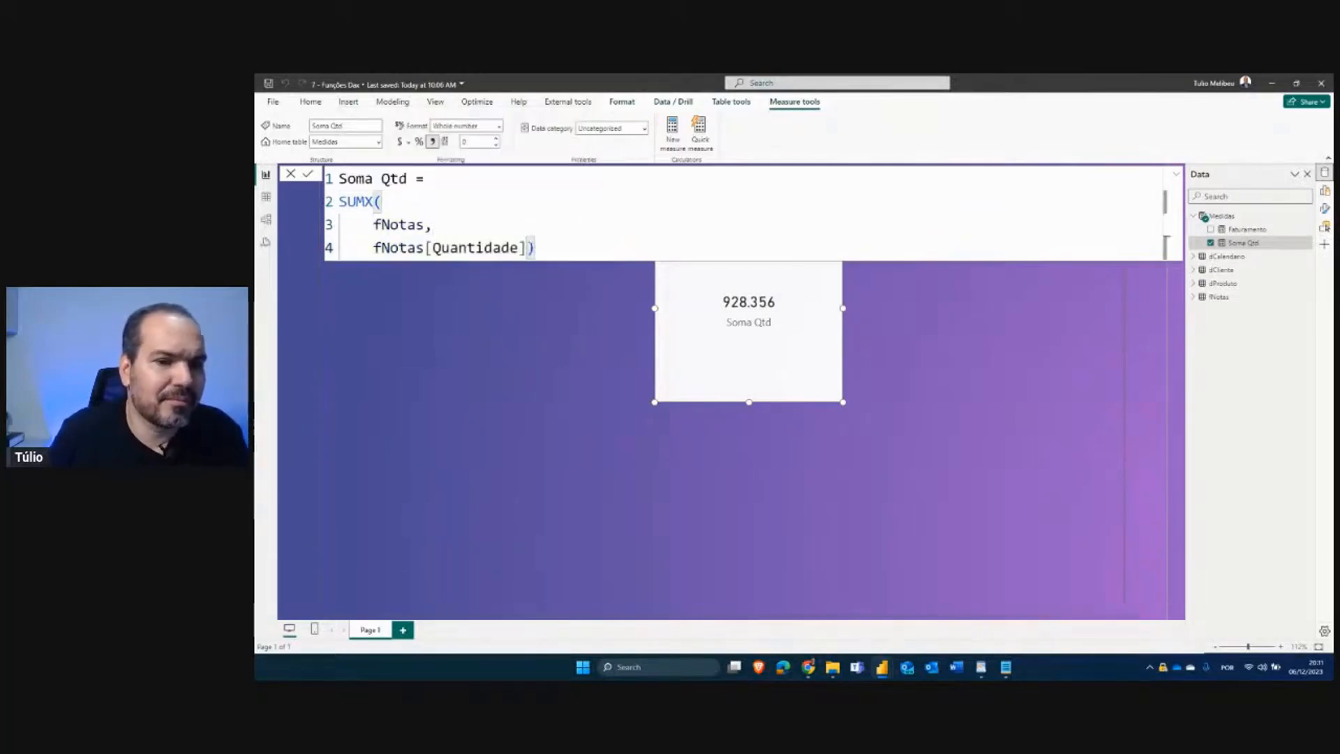
key("shift+Return")
key("BackSpace")
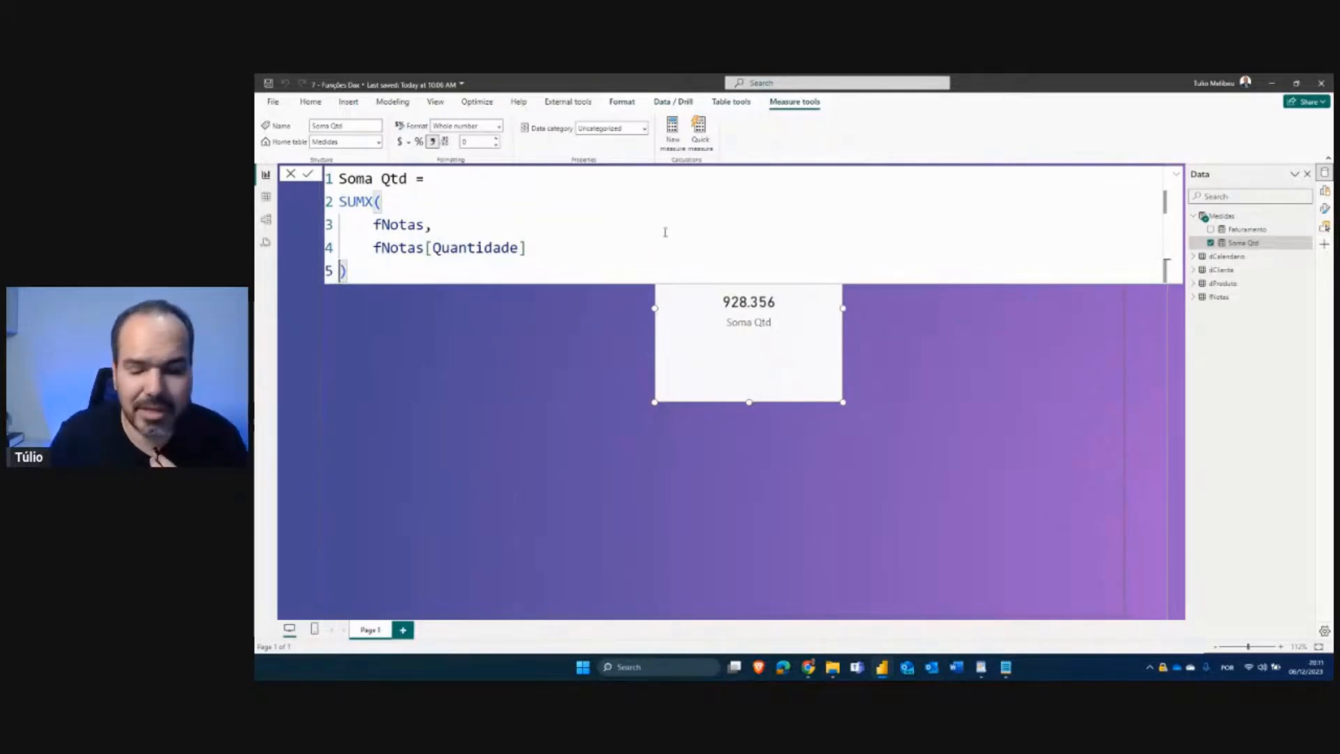
Replace SUMX and its fNotas table argument with SUM and an opening parenthesis in the Soma Qtd formula.
key("Return")
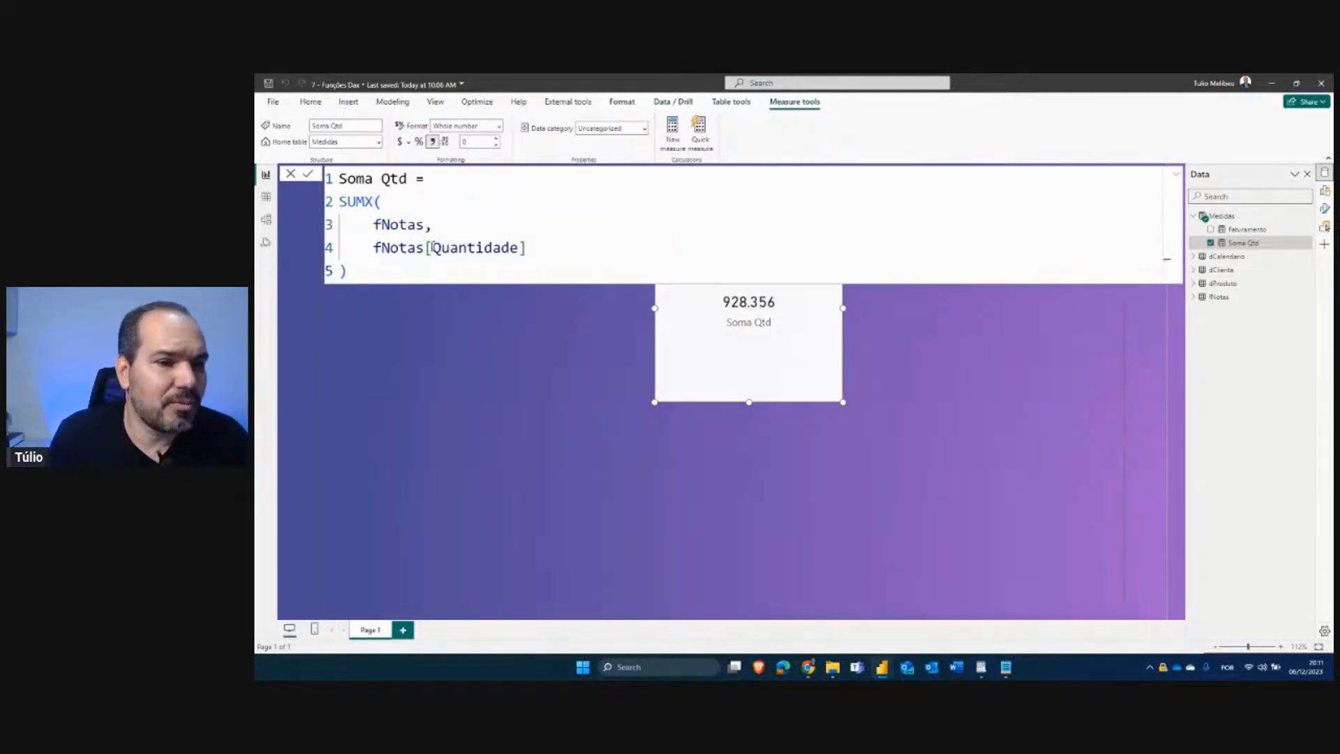
left_click_drag(349, 272, 323, 206)
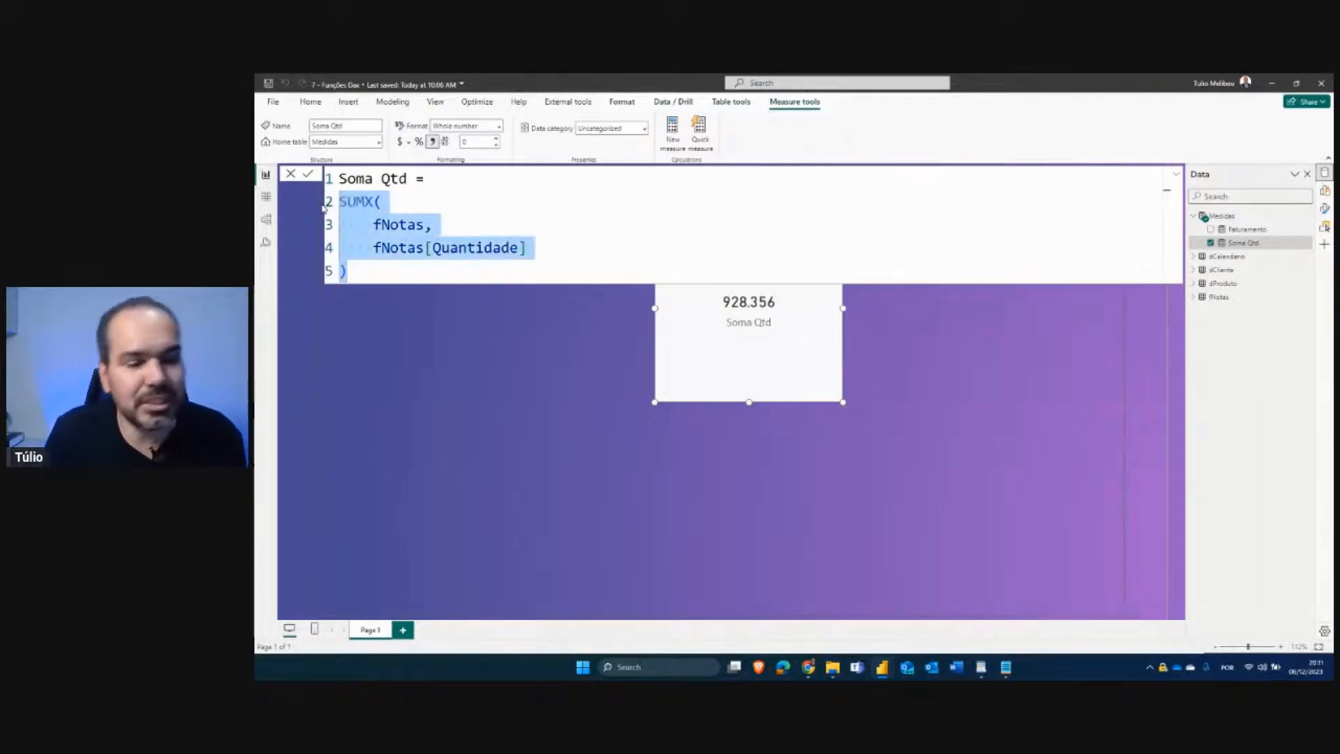
left_click_drag(449, 235, 336, 212)
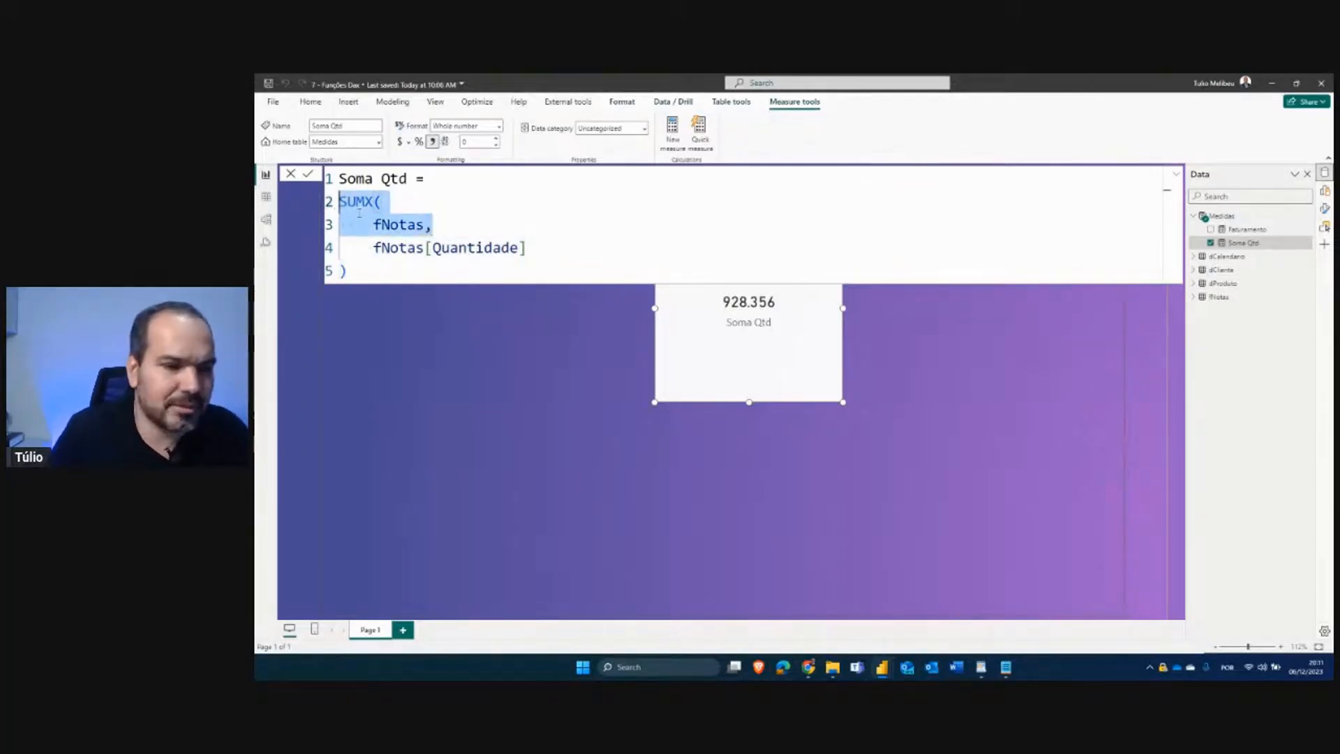
type("SUM")
key("Escape")
key("Down")
key("Right")
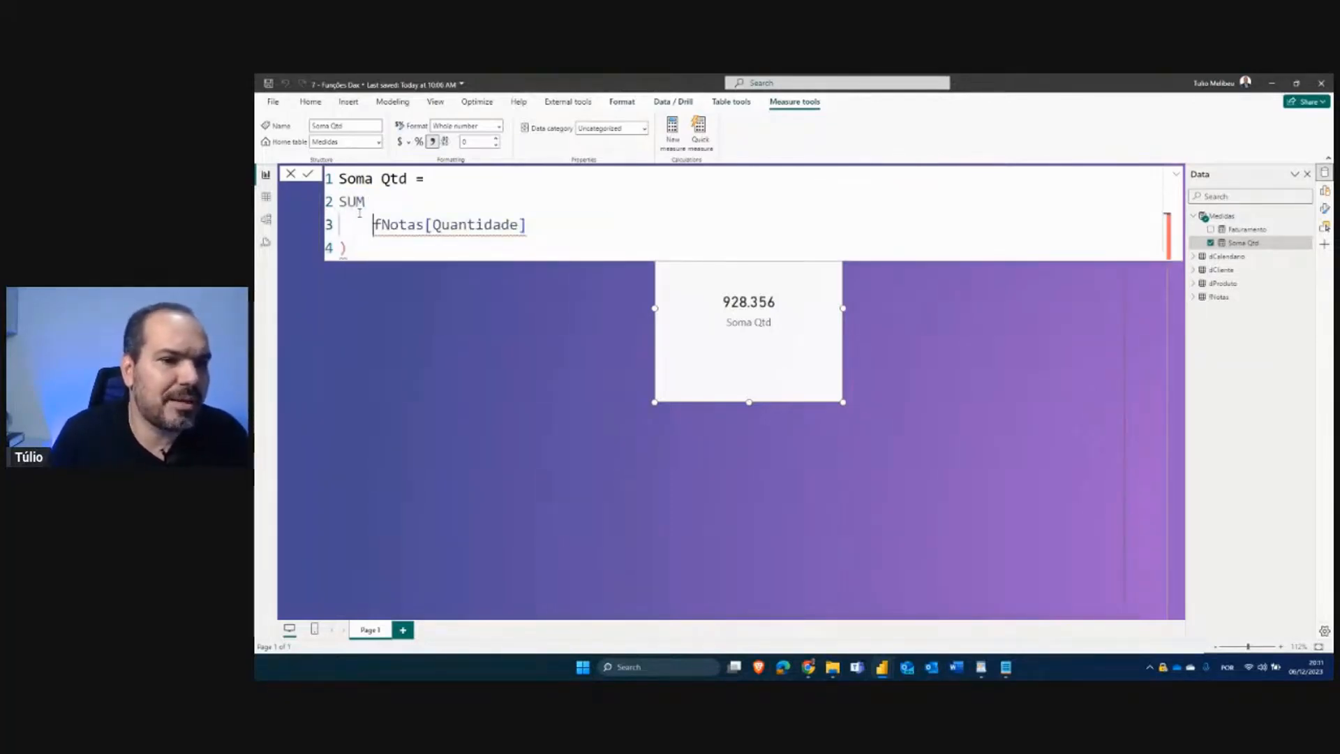
key("Up")
type("(")
key("Escape")
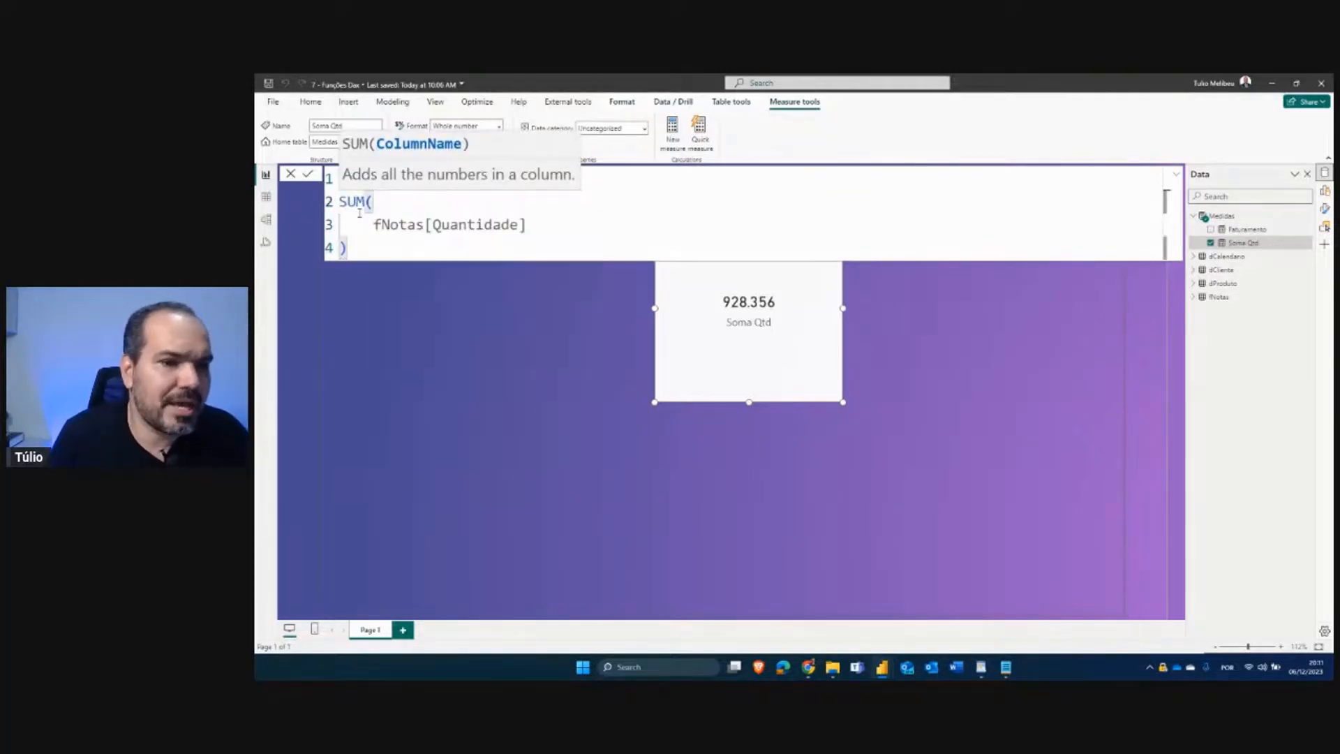
Join fNotas[Quantidade] and the closing parenthesis onto the SUM line of the formula.
key("Delete")
key("Delete")
key("Delete")
key("Delete")
key("Delete")
key("Down")
key("Left")
key("BackSpace")
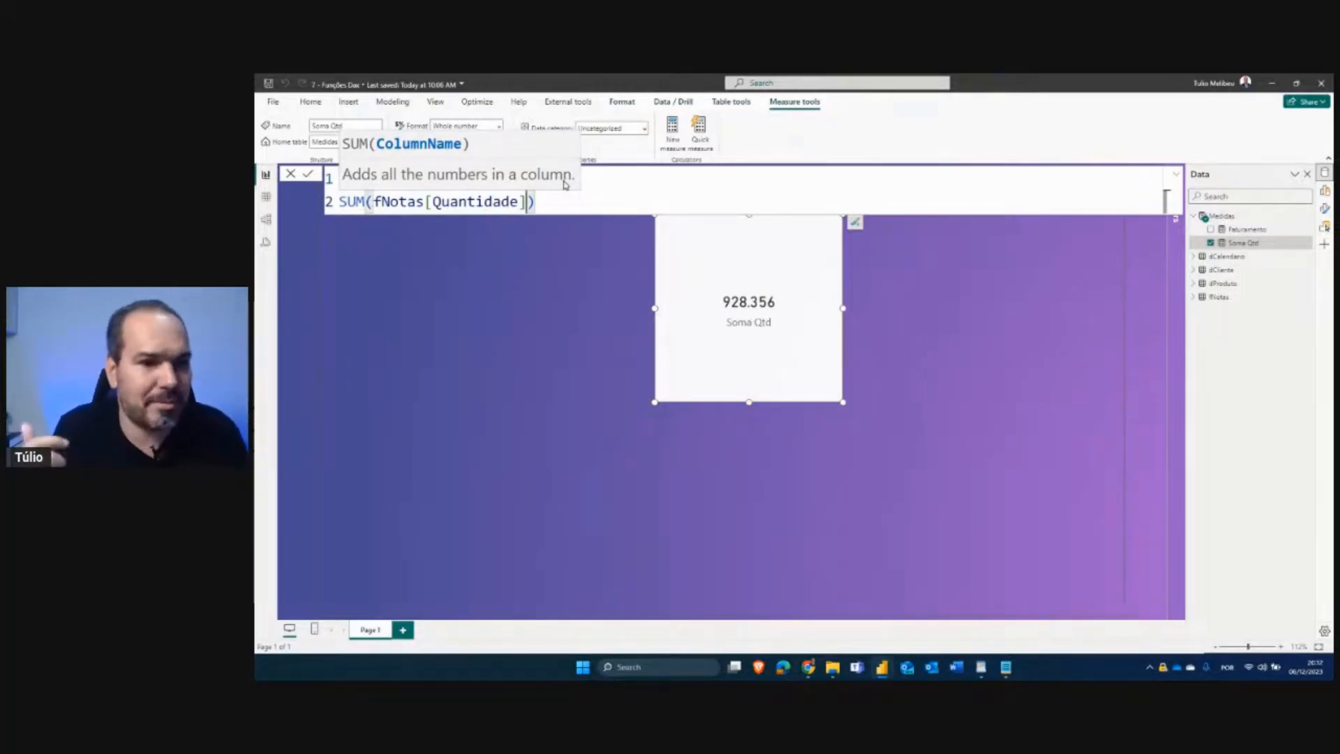
Turn SUM back into SUMX in the Soma Qtd formula and move fNotas[Quantidade] to a new line.
key("Left")
key("Left")
key("Left")
key("Left")
key("Left")
key("Left")
key("Left")
key("Left")
key("Left")
key("Left")
key("Left")
key("Left")
key("Left")
key("Left")
key("Left")
key("Left")
key("Left")
key("Left")
key("Left")
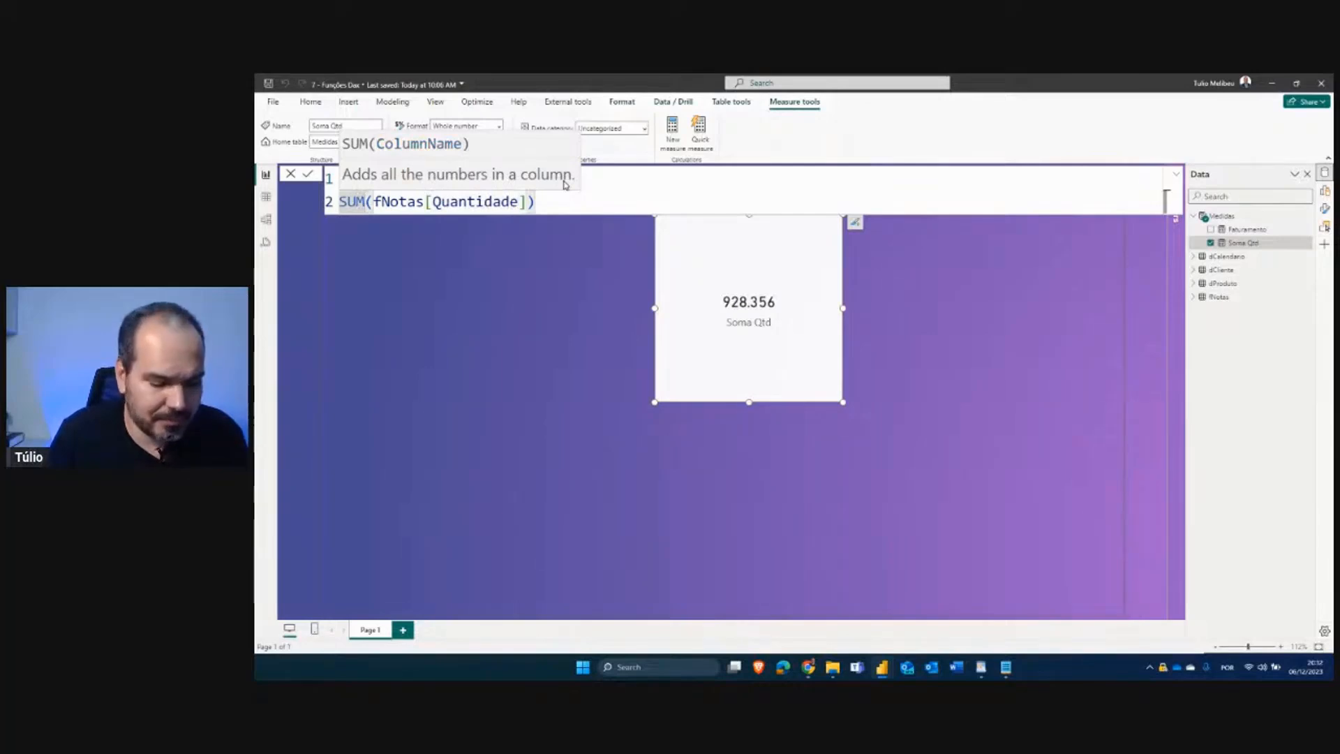
type("X")
key("Right")
key("shift+Return")
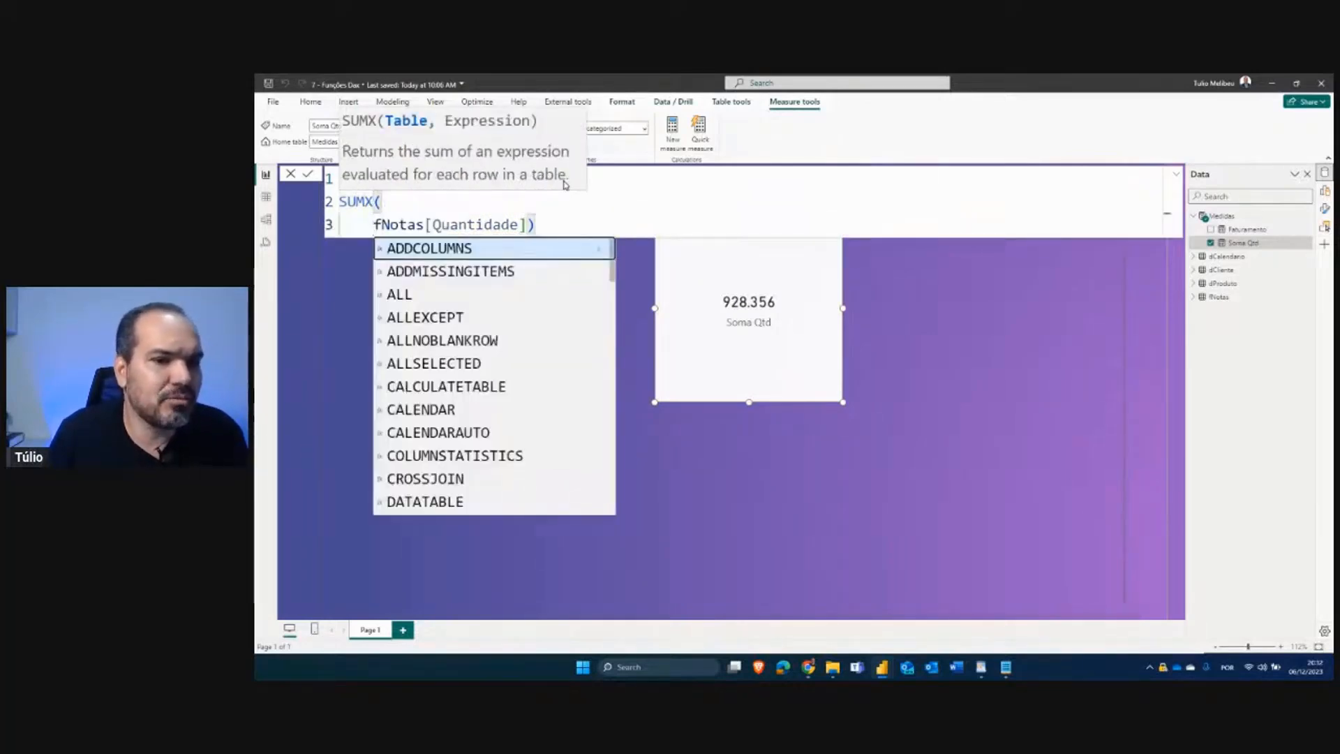
Add fNotas as the table argument on its own line above fNotas[Quantidade] and put the closing parenthesis on a separate line.
key("shift+Return")
key("Up")
key("Escape")
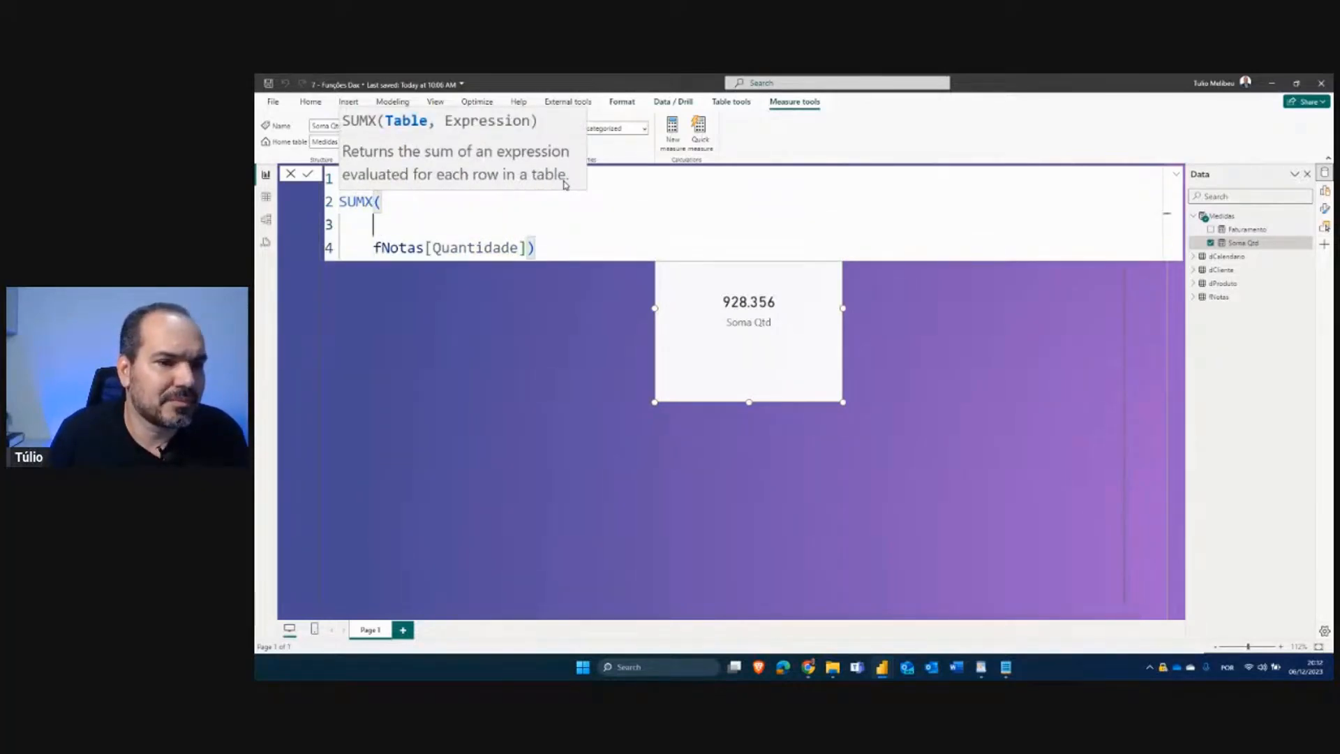
type("fNotas,")
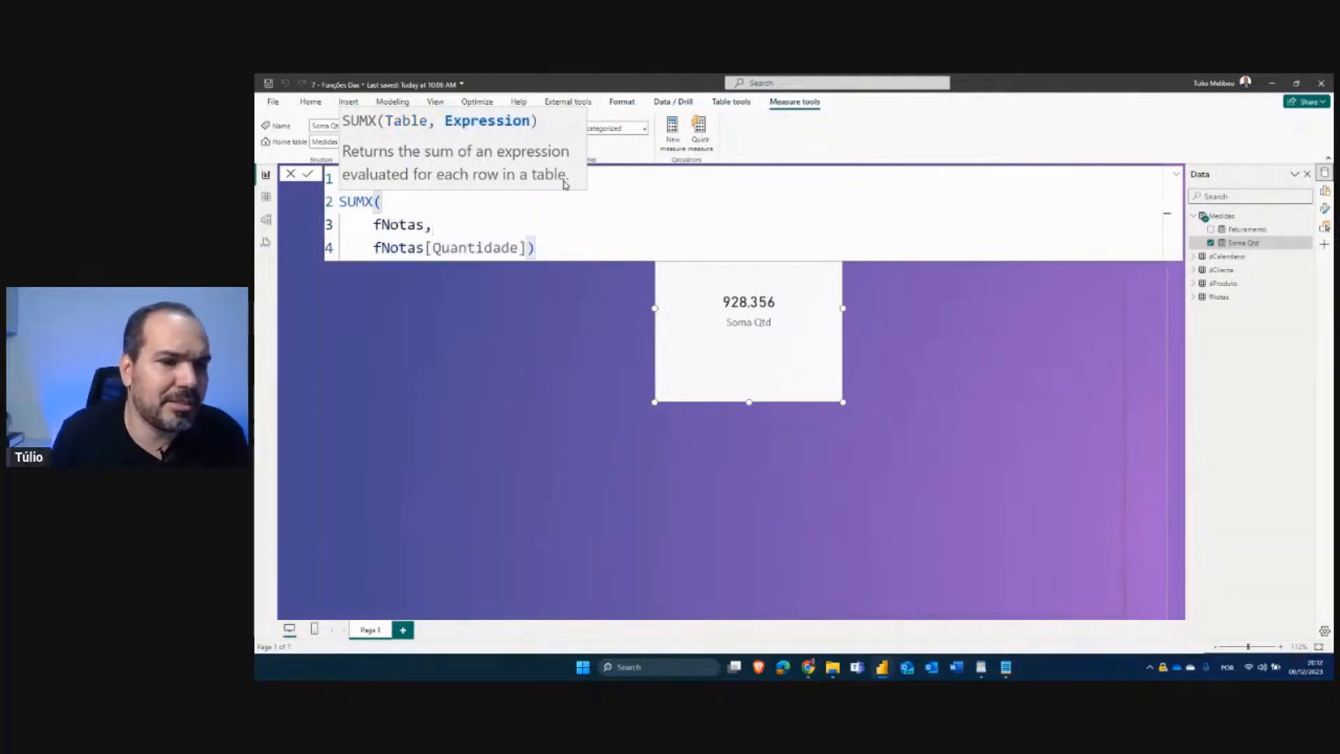
left_click(526, 248)
key("shift+Return")
key("BackSpace")
type("0")
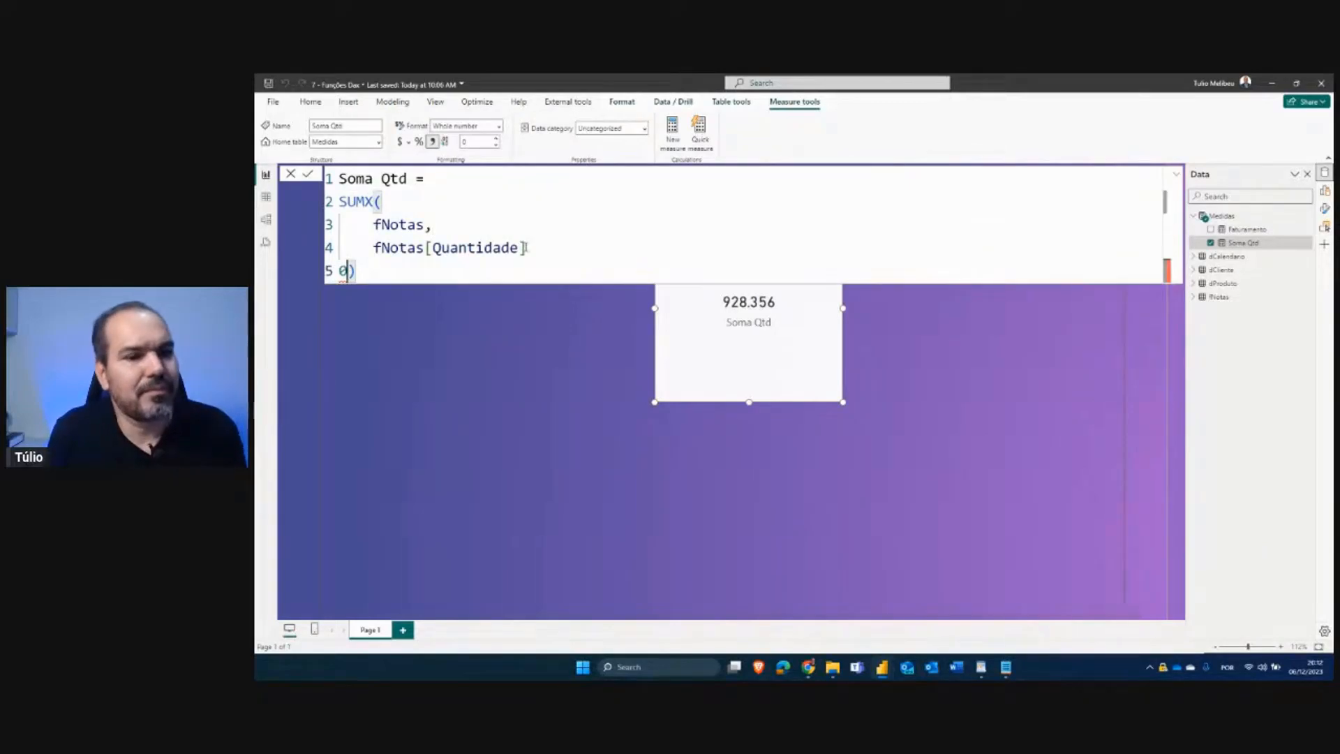
key("BackSpace")
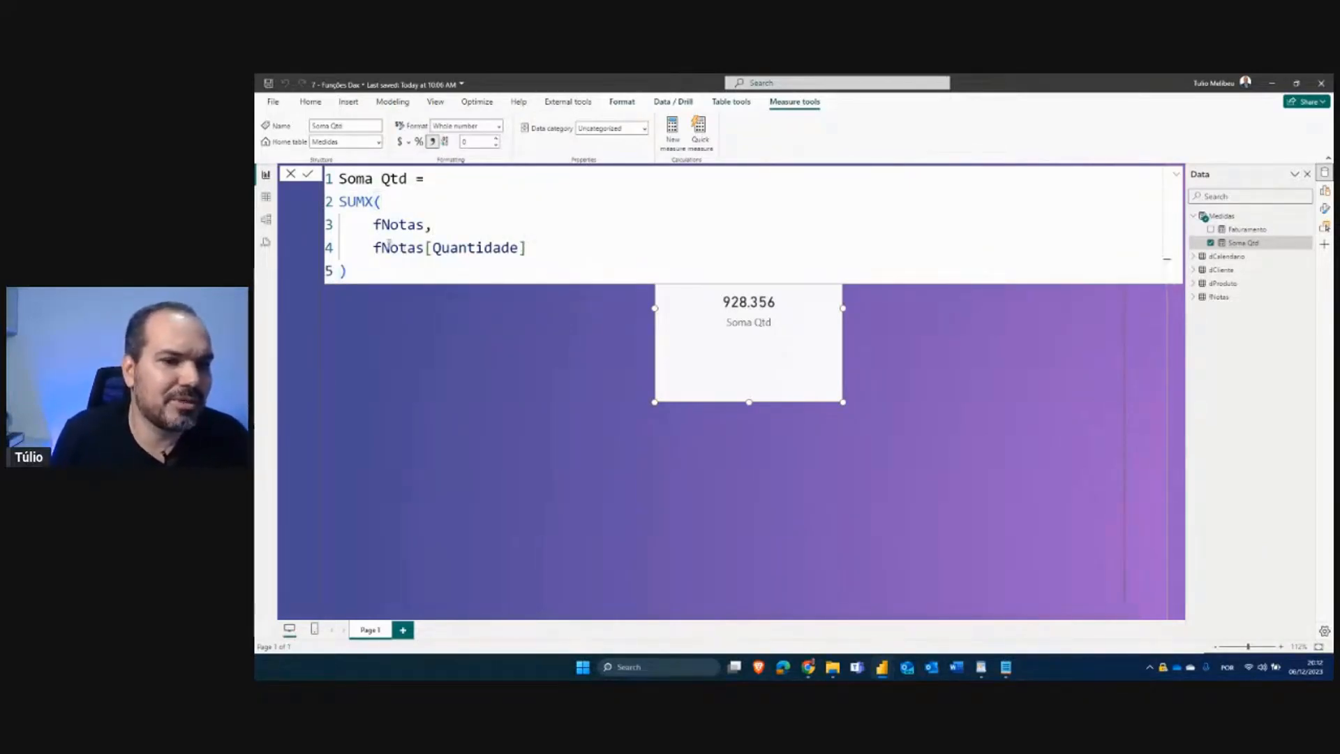
Examine the SUMX function name, its fNotas table argument and its fNotas[Quantidade] expression.
left_click_drag(374, 247, 530, 248)
double_click(356, 202)
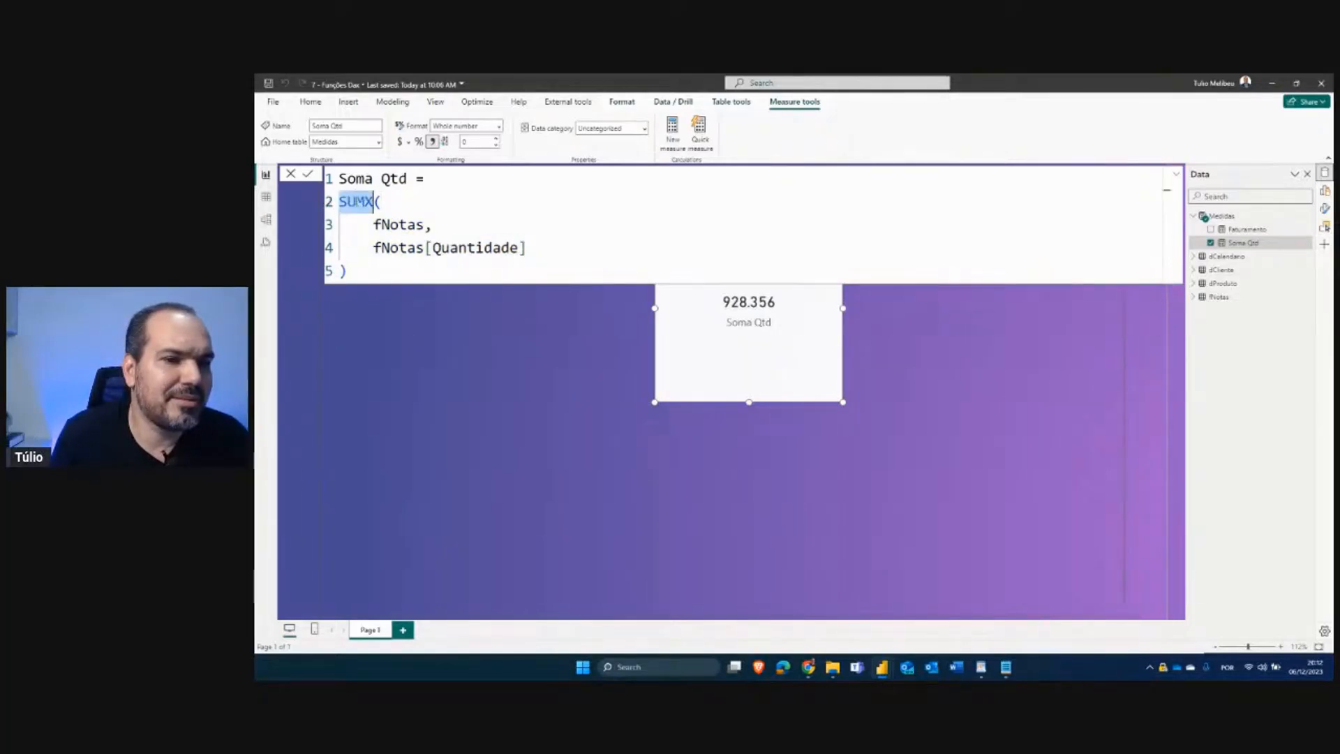
left_click_drag(374, 225, 439, 225)
left_click_drag(366, 247, 591, 244)
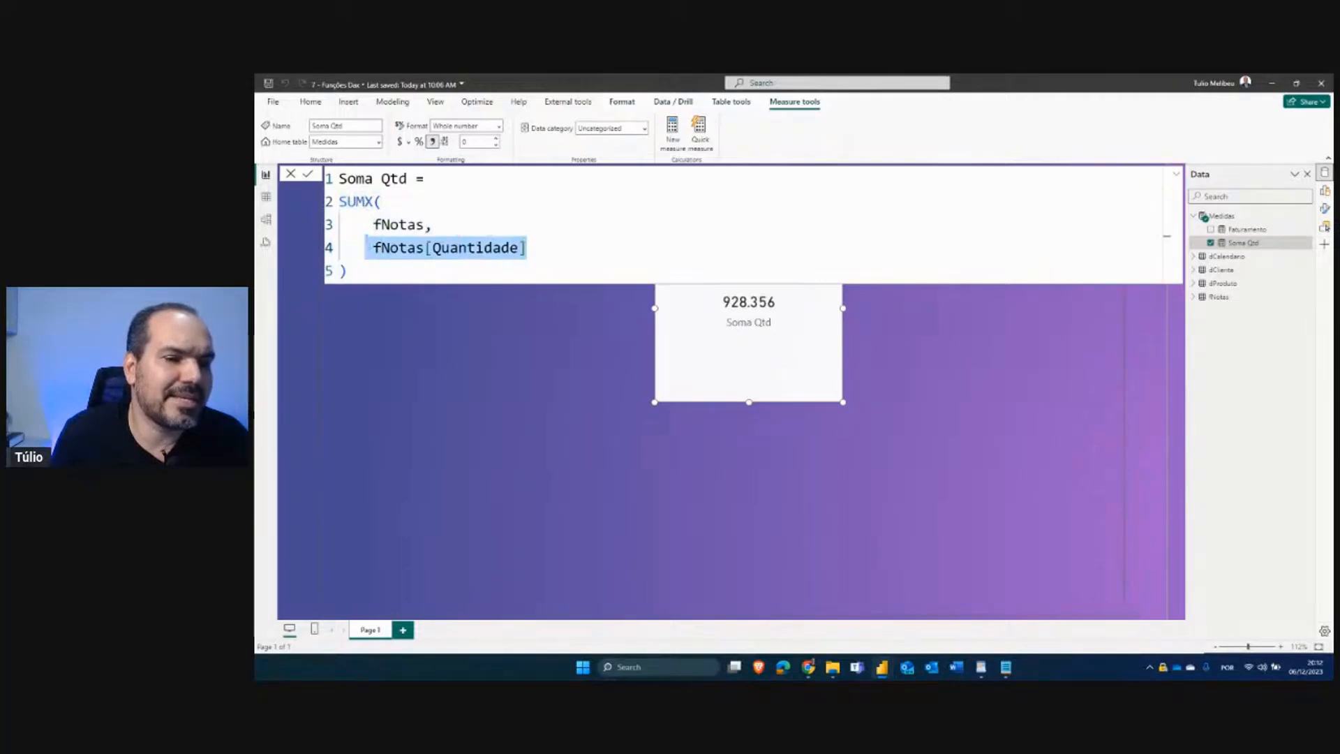
left_click_drag(348, 271, 339, 202)
Extend the SUMX expression after fNotas[Quantidade] with * 2 * fNotas[Preço unitário] -.
left_click(530, 246)
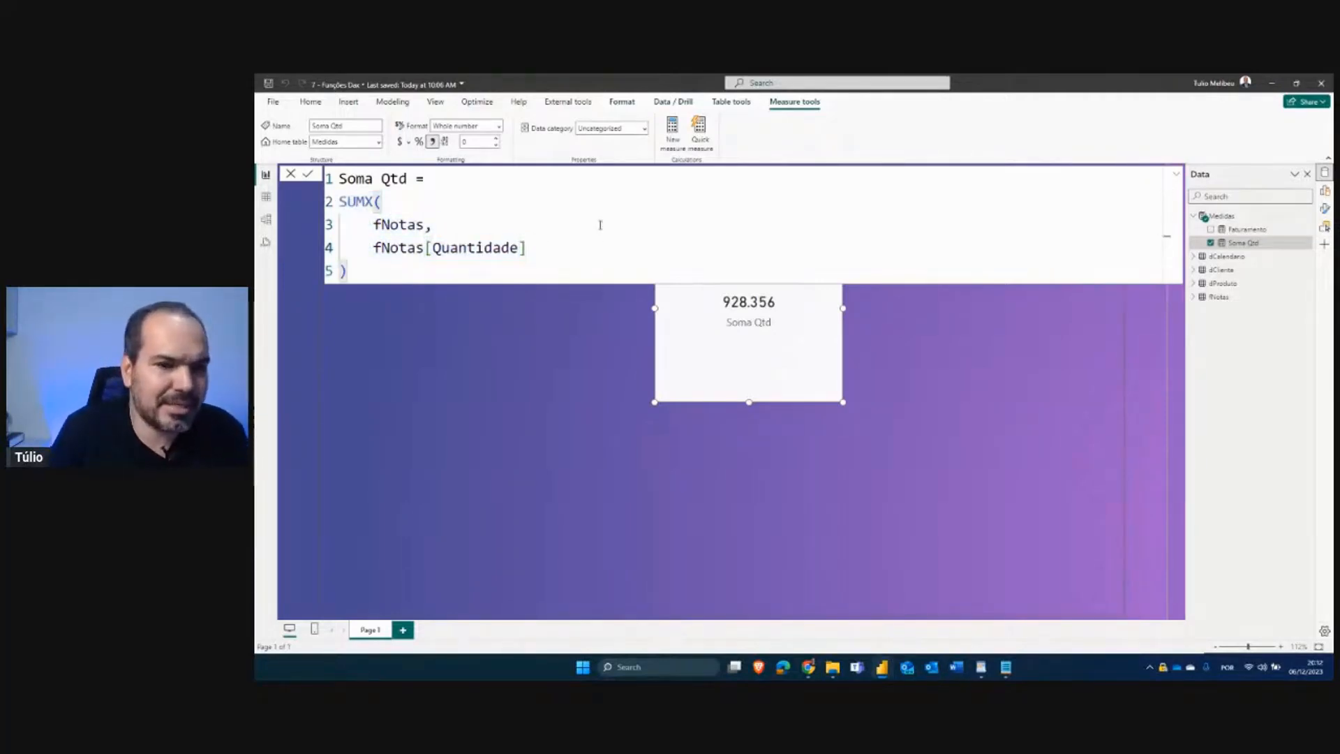
type("*")
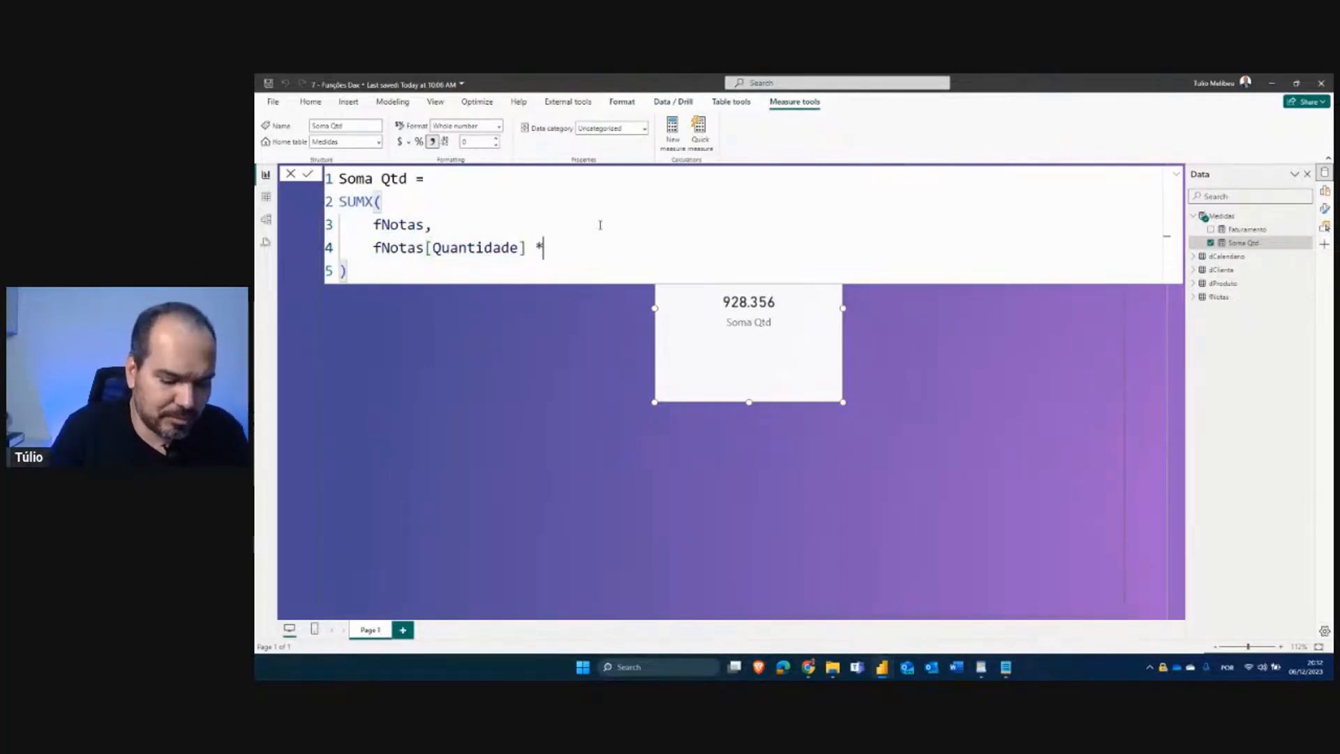
type(" 2 * fno")
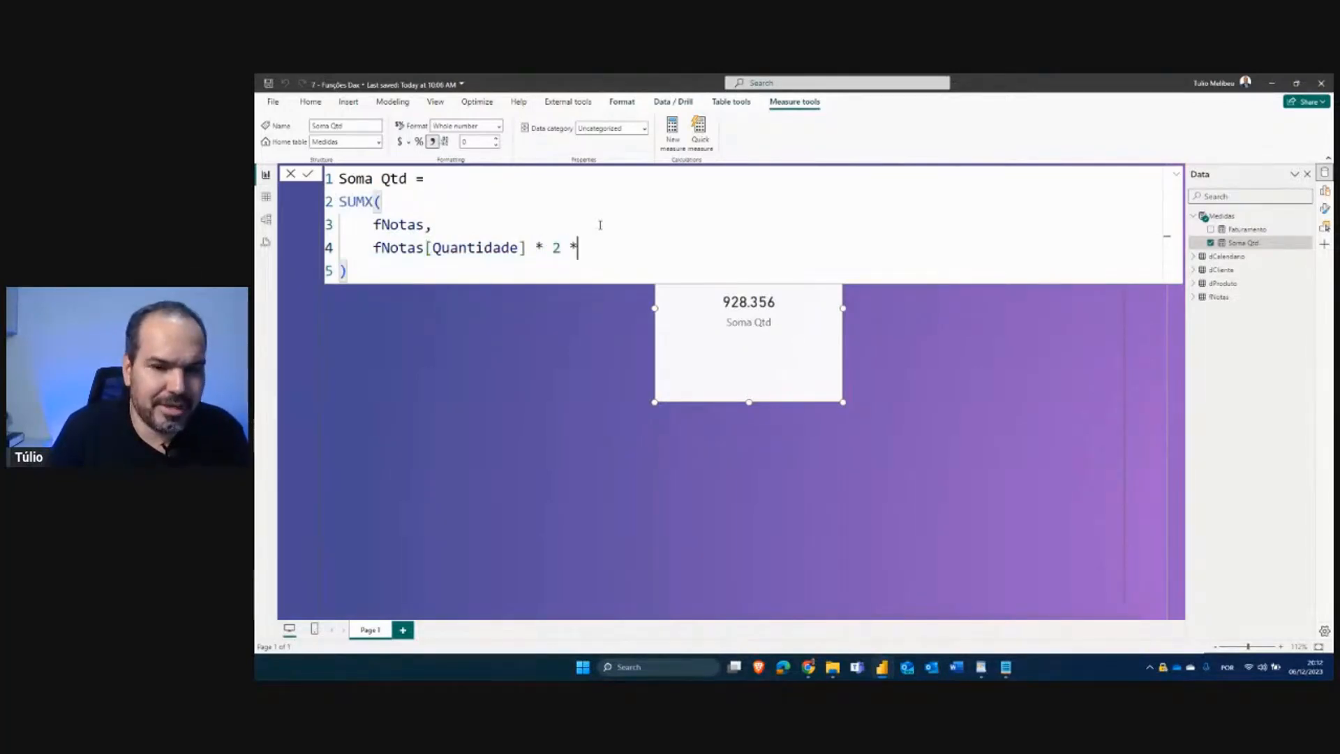
key("Down")
key("Down")
key("Down")
key("Down")
key("Down")
key("Down")
key("Down")
key("Down")
key("Down")
key("Down")
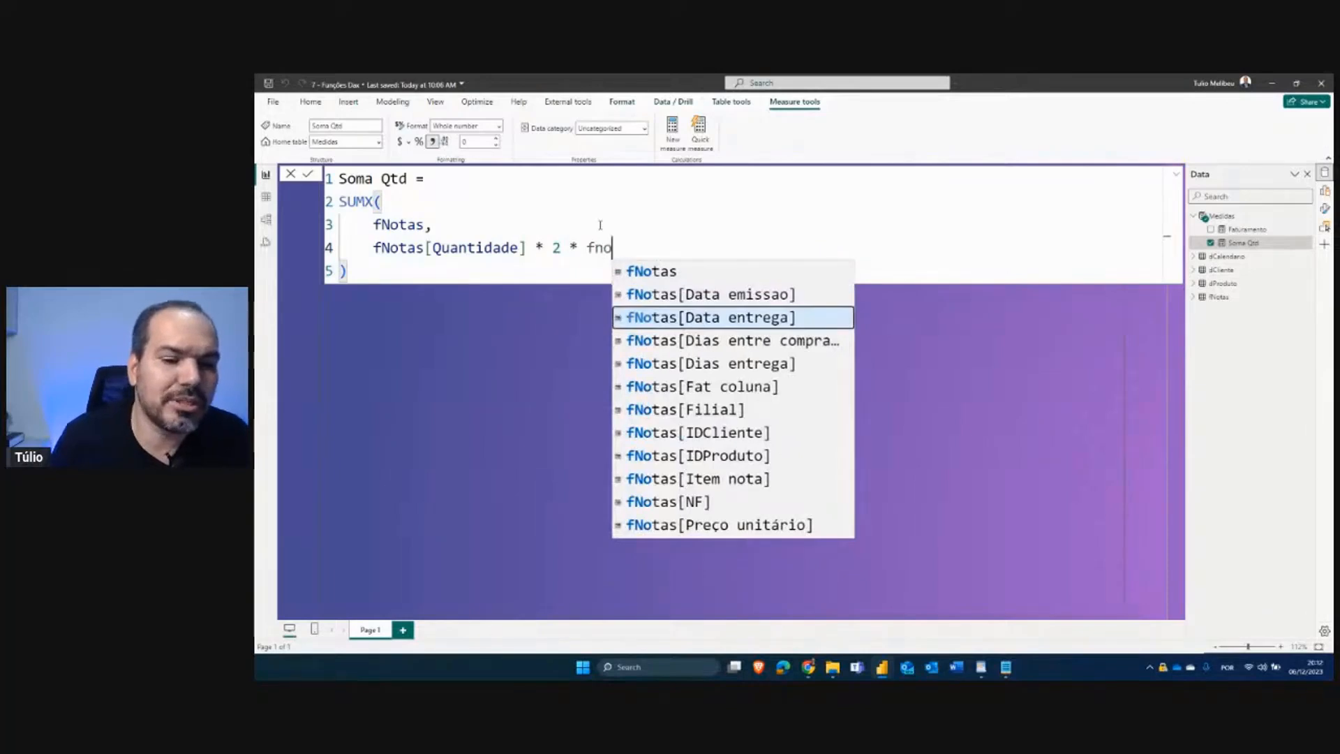
key("Down")
key("Down")
key("Down")
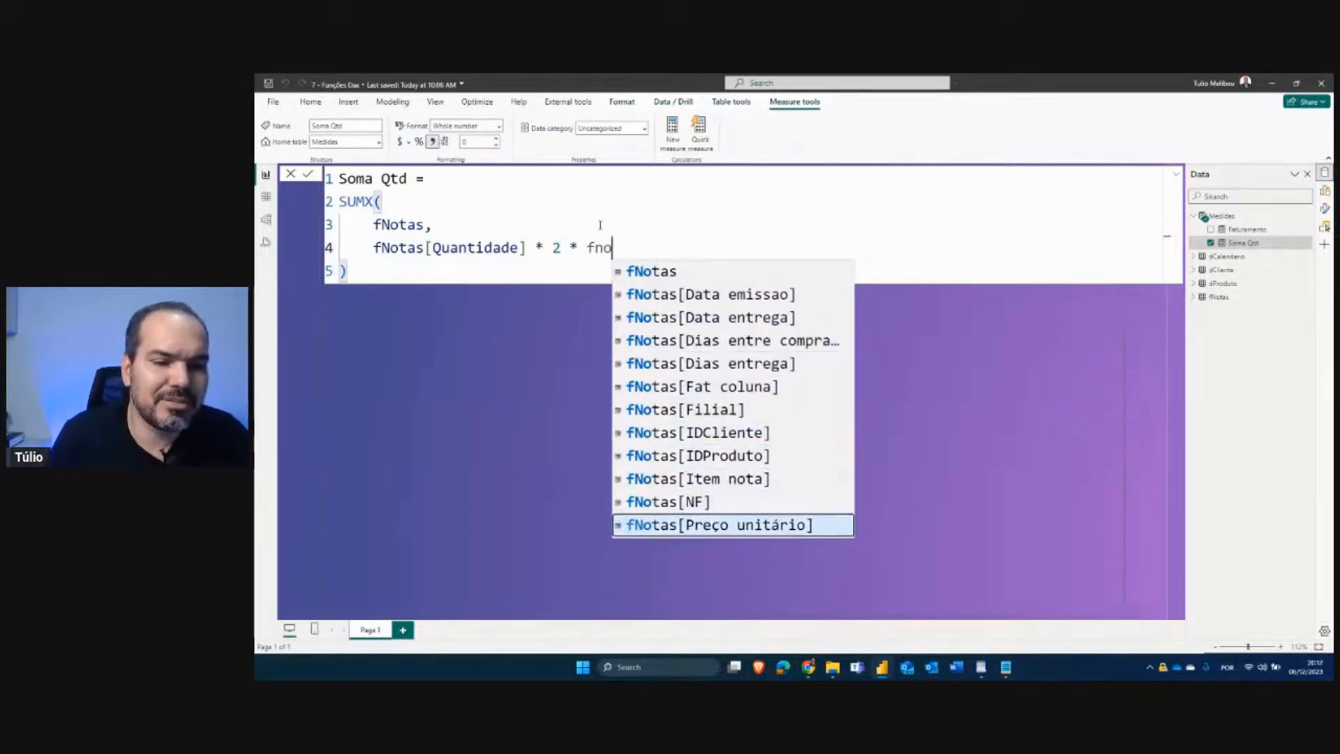
key("Up")
key("Up")
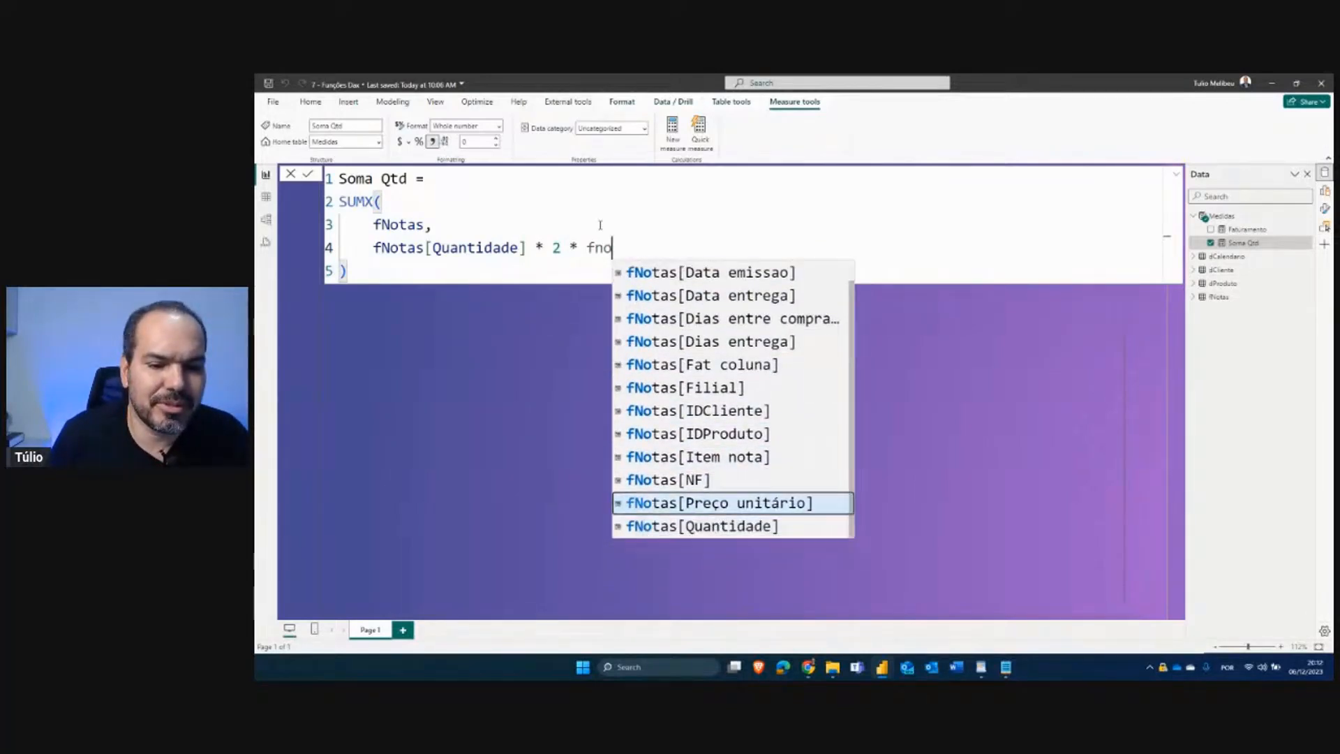
key("Tab")
type("-")
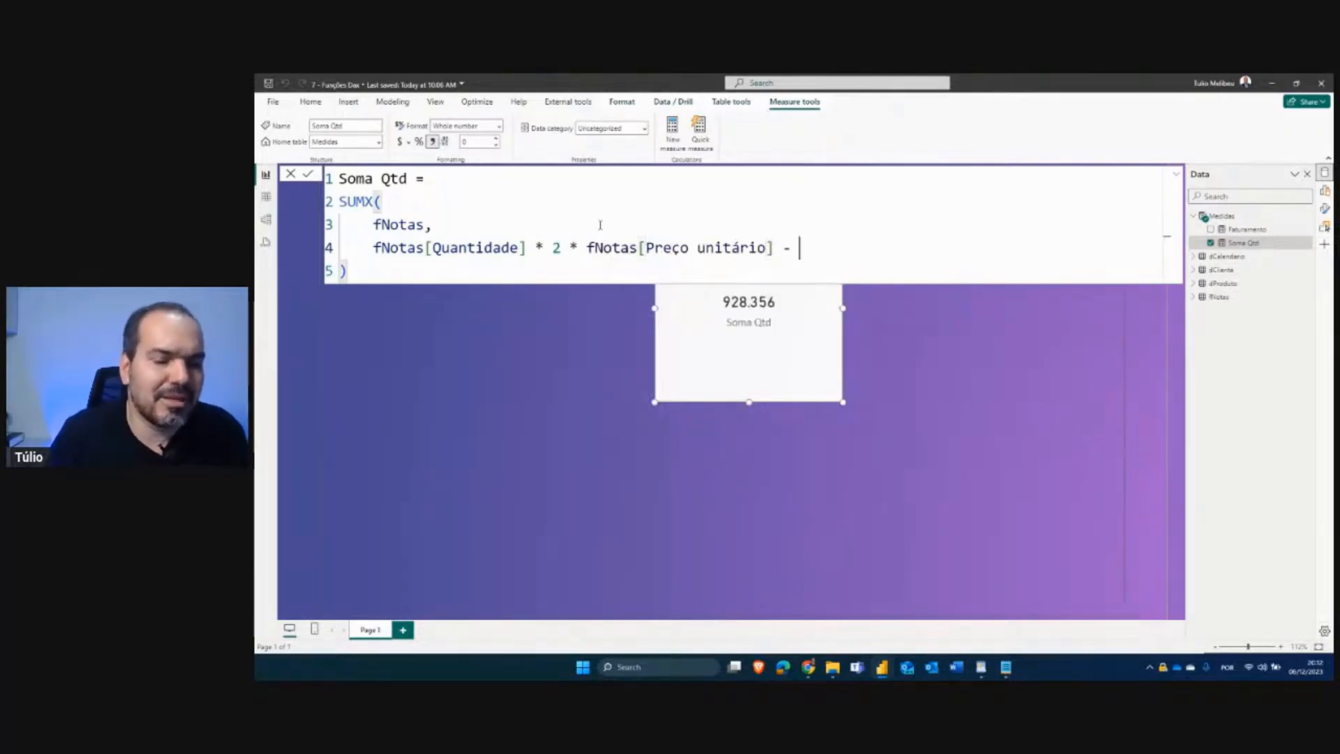
Delete everything after fNotas[Quantidade] in the SUMX expression.
left_click_drag(800, 247, 375, 247)
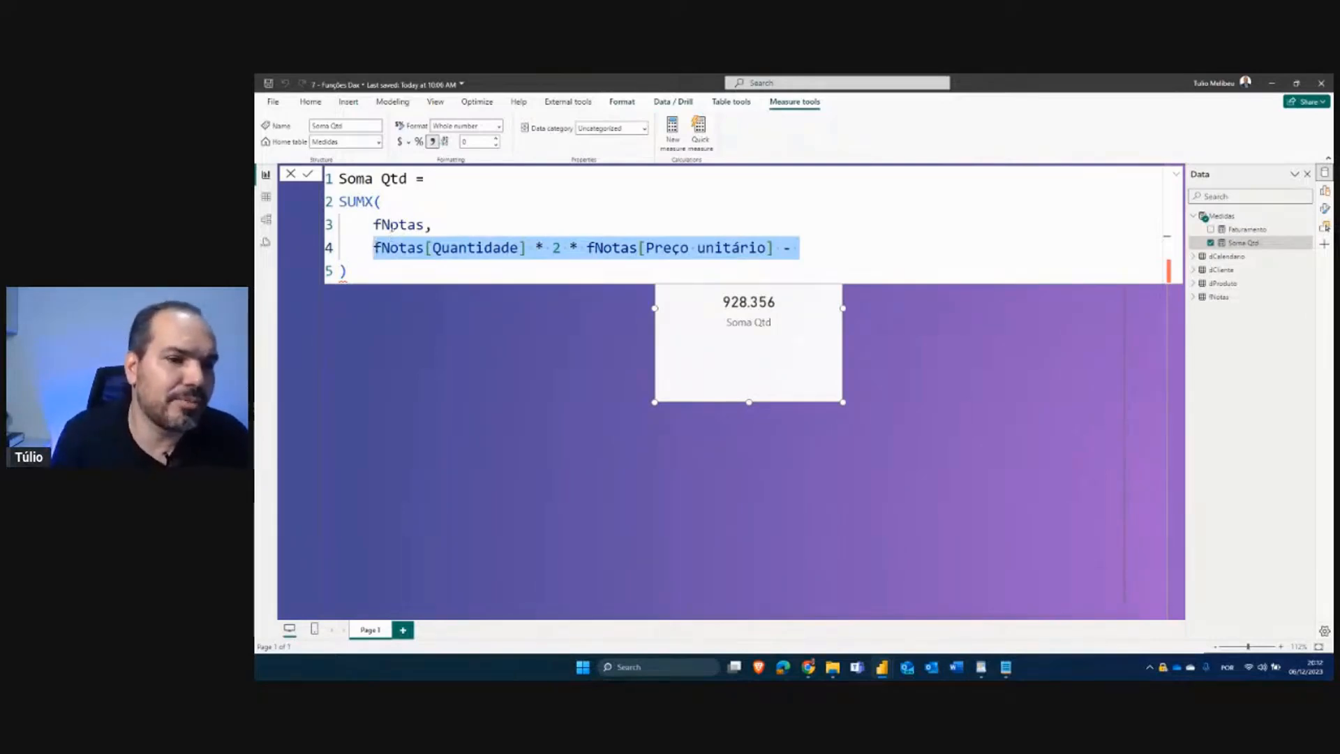
double_click(392, 225)
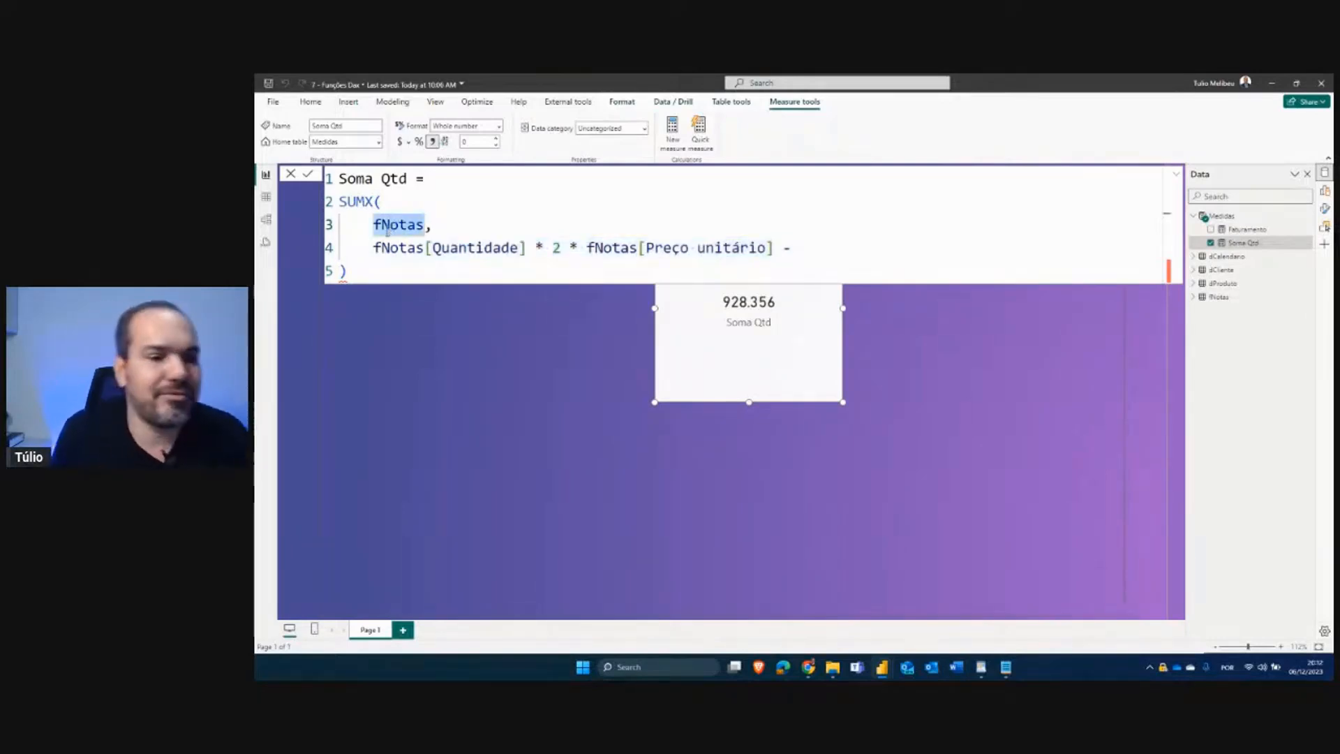
left_click_drag(375, 247, 537, 250)
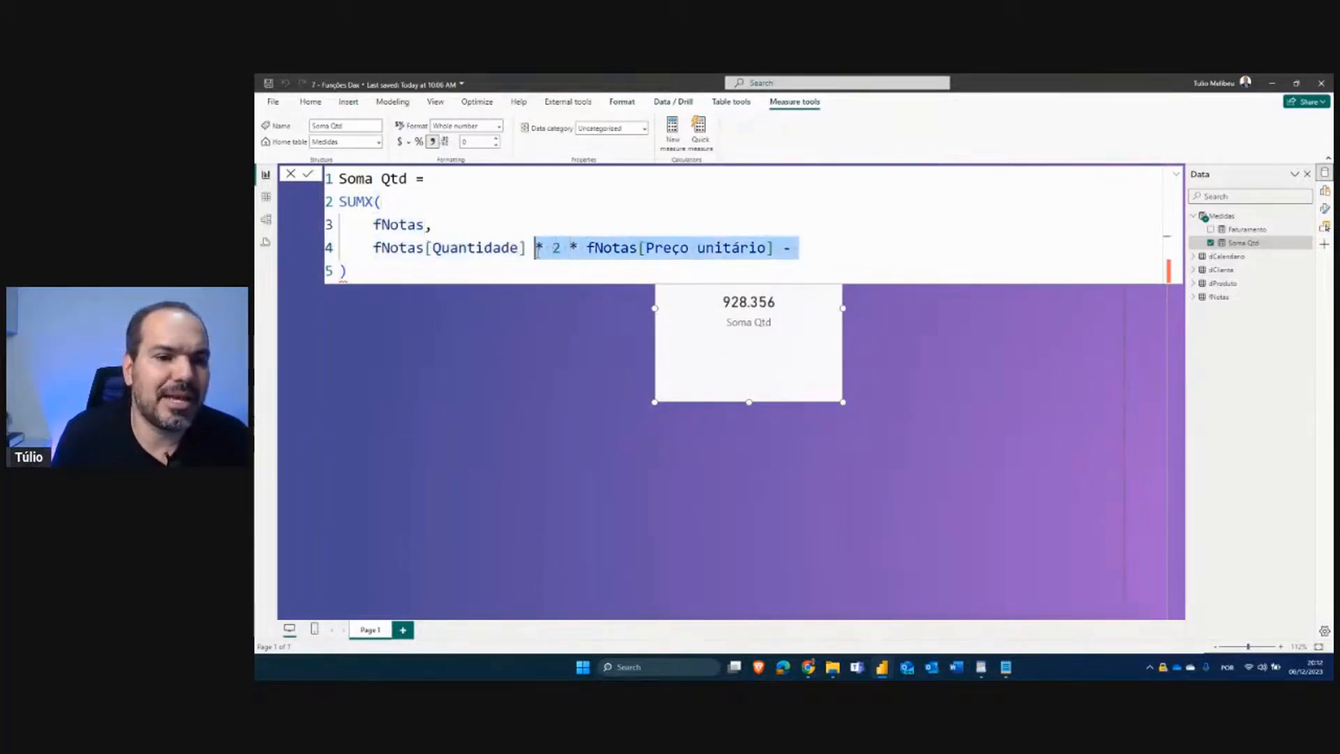
key("BackSpace")
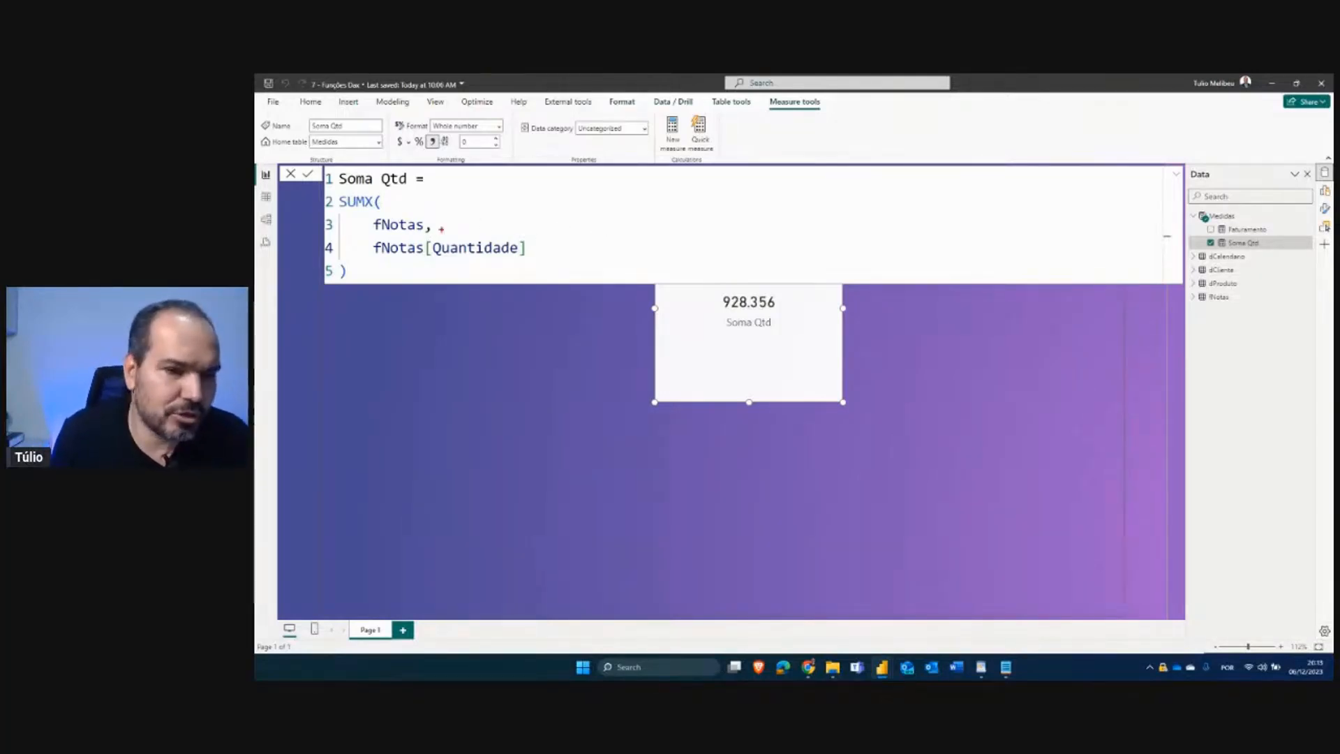
mouse_move(402, 231)
left_mouse_down()
mouse_move(368, 256)
mouse_move(519, 267)
mouse_move(459, 226)
mouse_move(395, 230)
left_mouse_up()
key("Escape")
mouse_move(342, 193)
left_mouse_down()
mouse_move(384, 208)
mouse_move(348, 188)
left_mouse_up()
key("Escape")
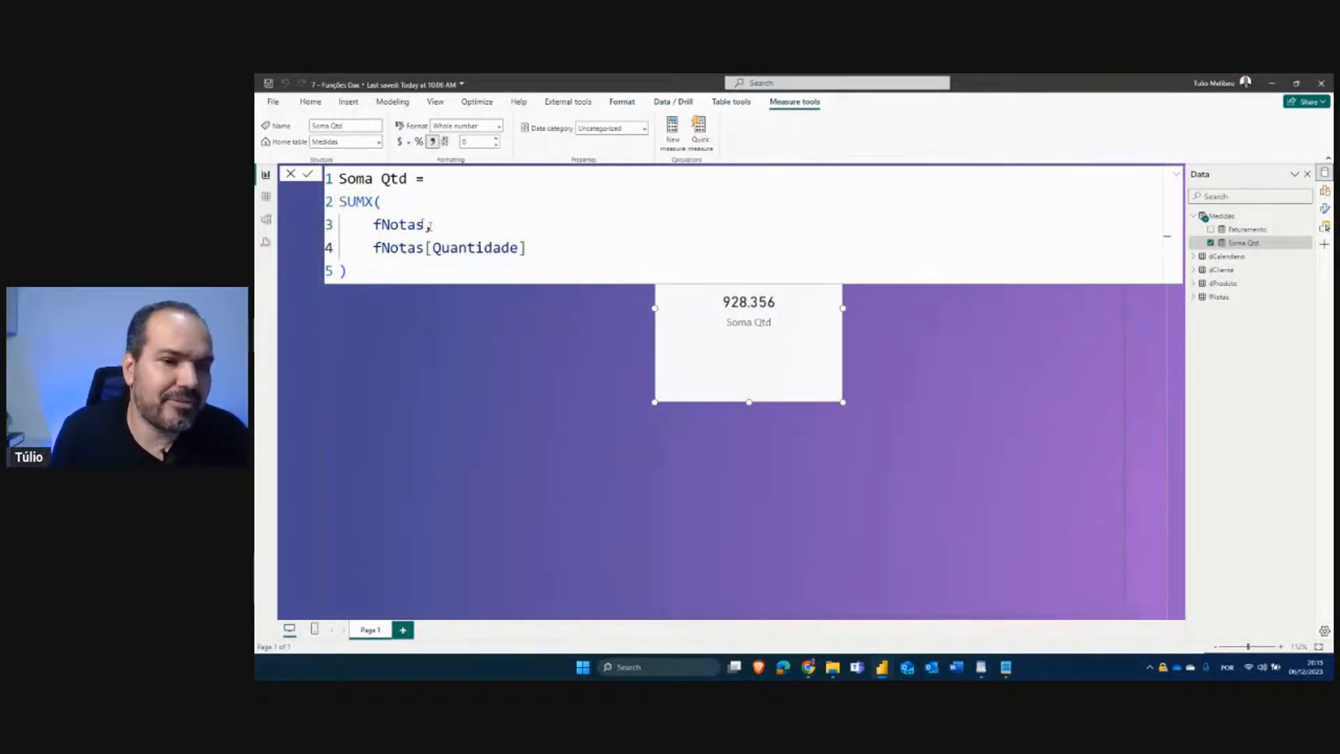
Append + 2 * 90 - fNotas[Preço unitário] to the fNotas[Quantidade] expression in SUMX.
left_click(520, 247)
key("Right")
type("+")
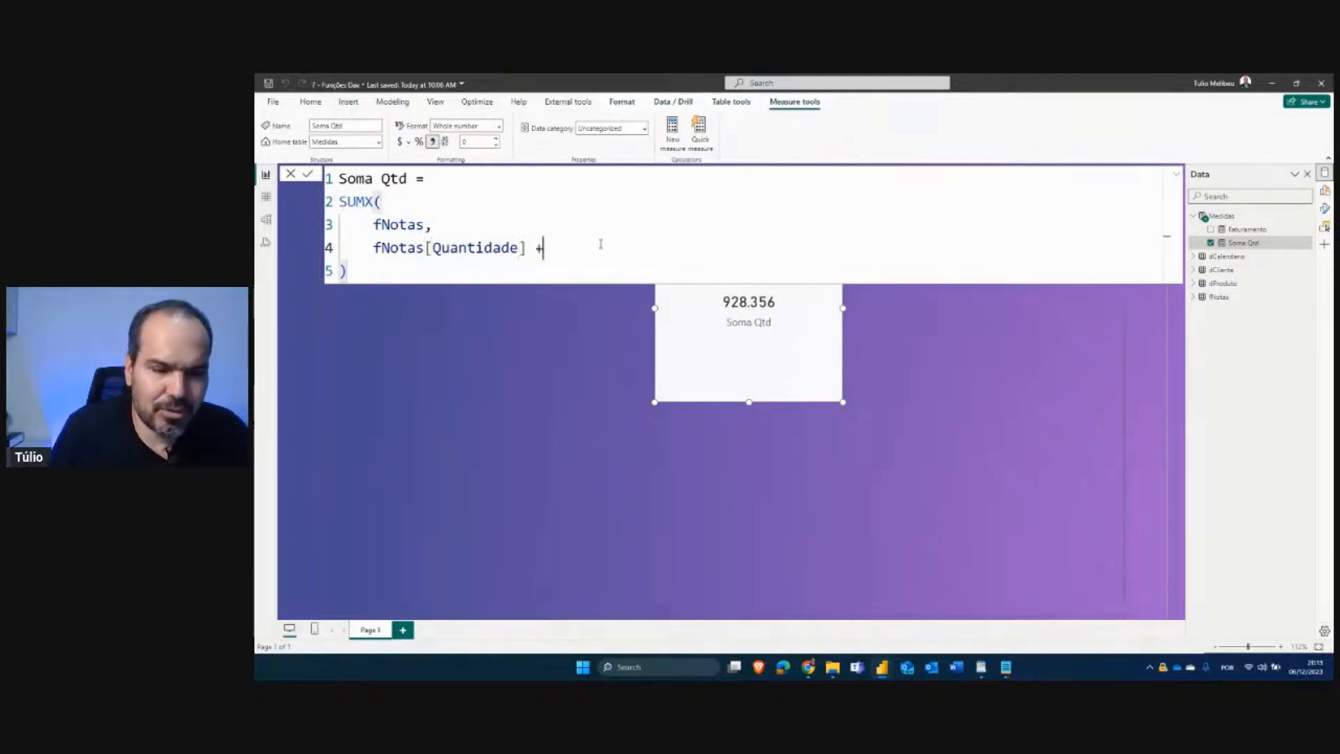
type(" 2 * 90 - ")
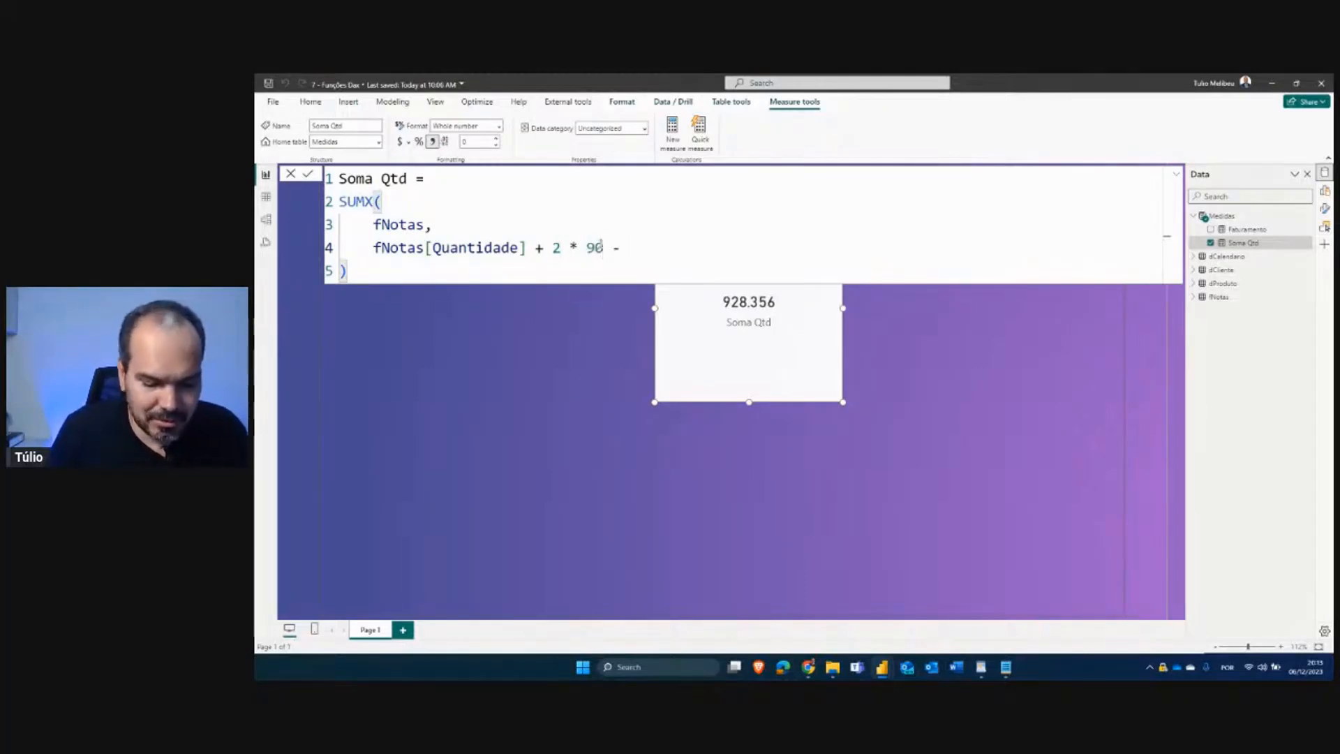
type("pre")
key("Up")
key("Tab")
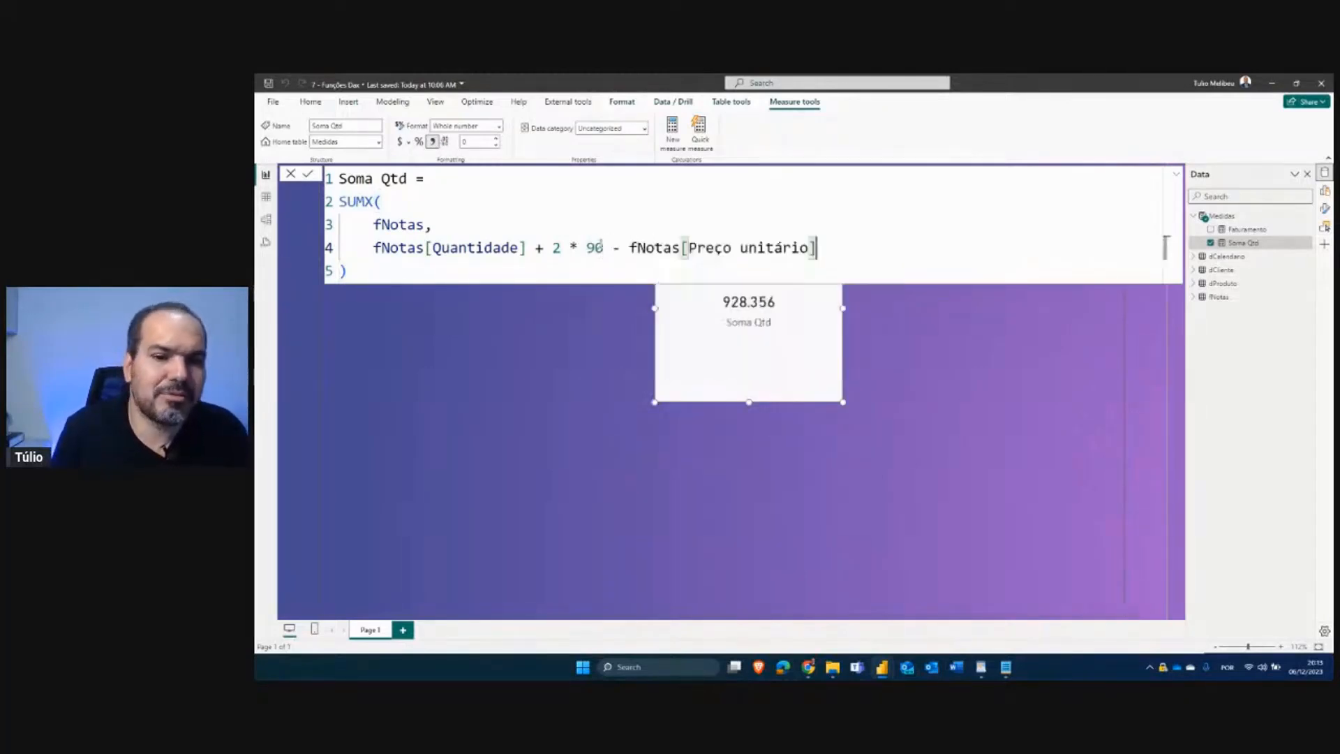
Review the fNotas table argument against the expression and select its + 2 * 90 - fNotas[Preço unitário] part.
left_click_drag(841, 250, 630, 248)
double_click(394, 223)
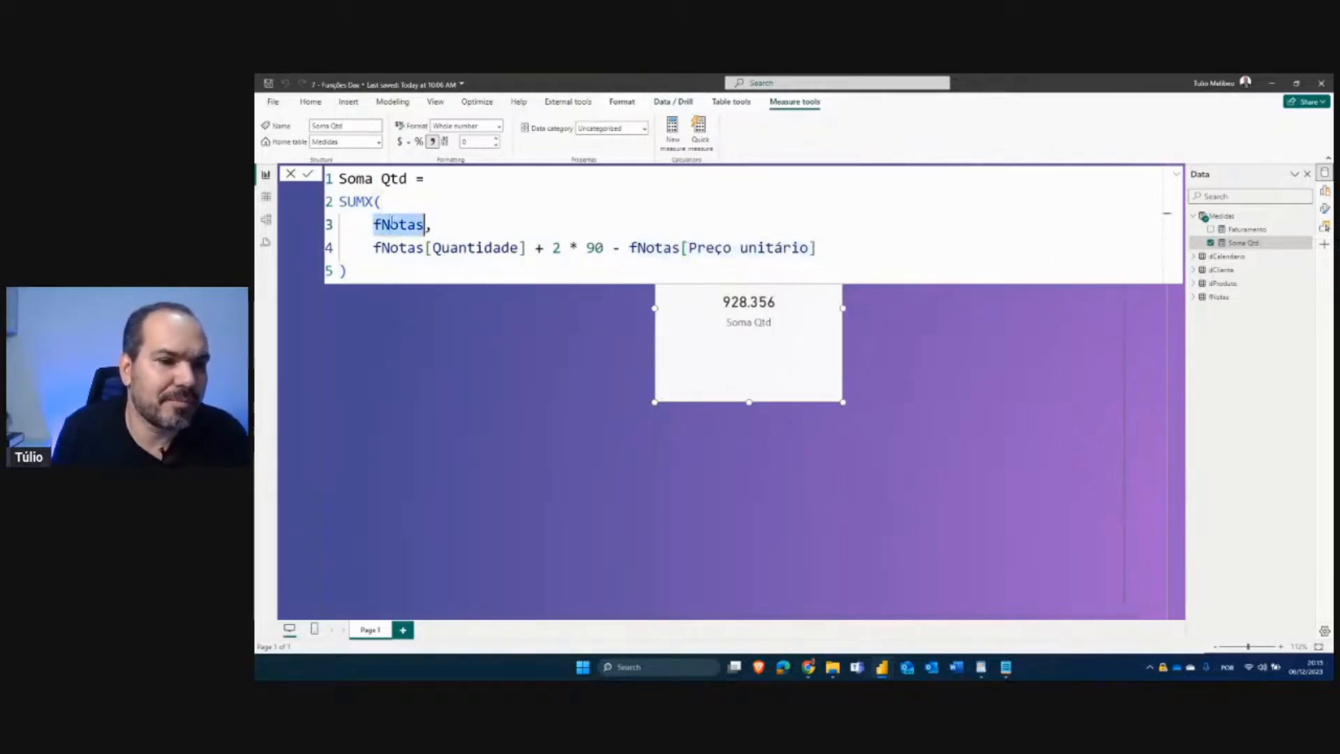
mouse_move(367, 232)
left_mouse_down()
mouse_move(426, 209)
mouse_move(382, 207)
left_mouse_up()
key("Escape")
left_click_drag(818, 249, 527, 256)
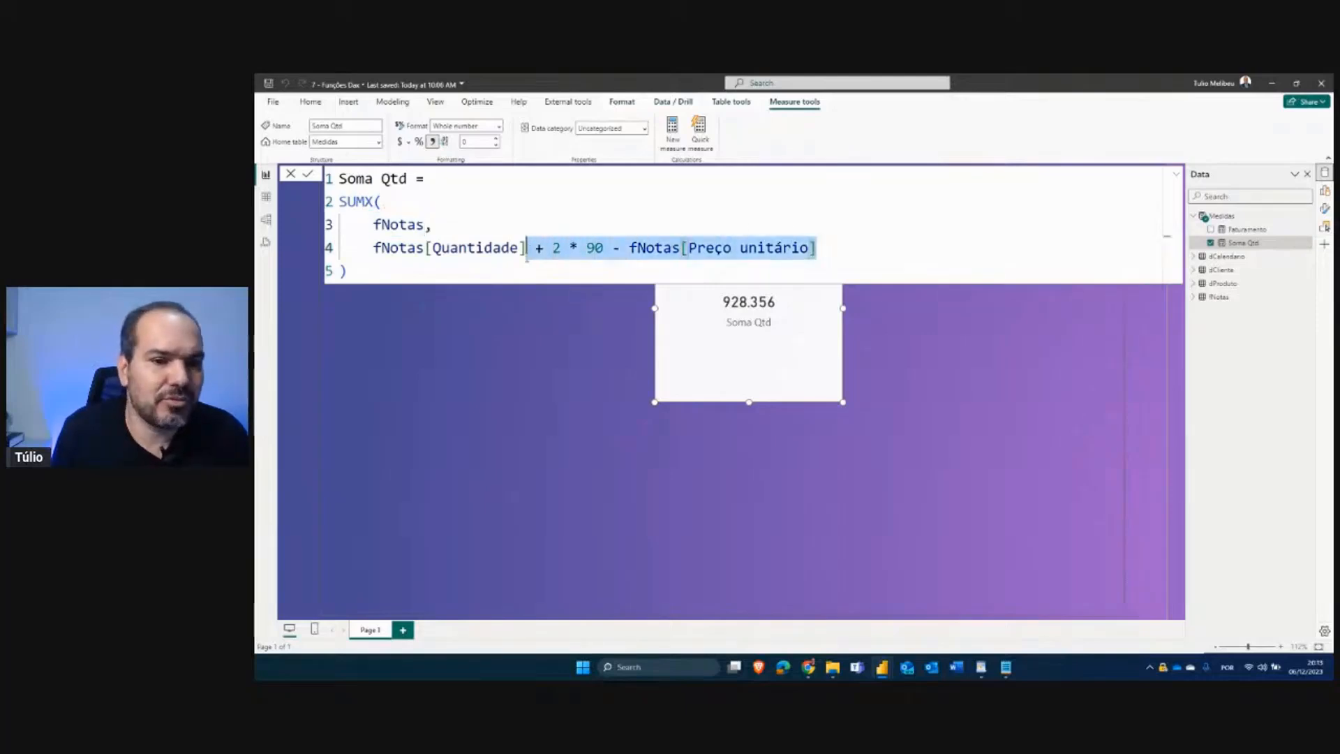